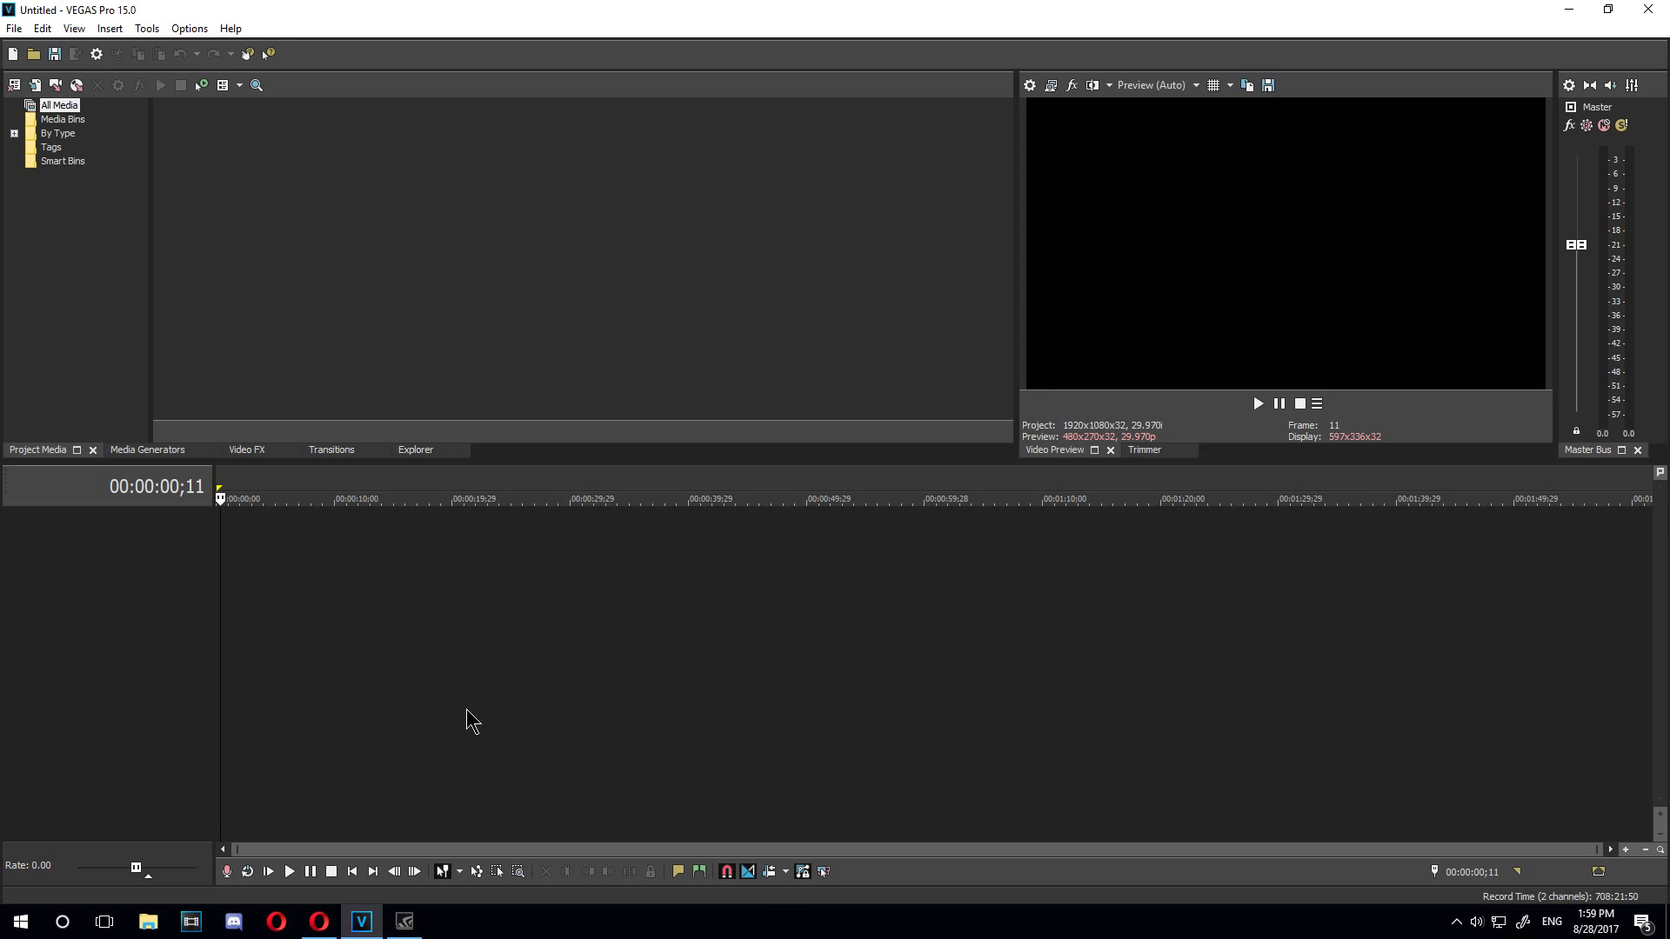
Import tanki x trailer.mp4 and TIMI GHOST INTRO with sound.mp4 from the Vegas Pro 15 Begginers Tutorial folder on the Desktop
{"action": "left_click", "coordinate": [237, 623]}
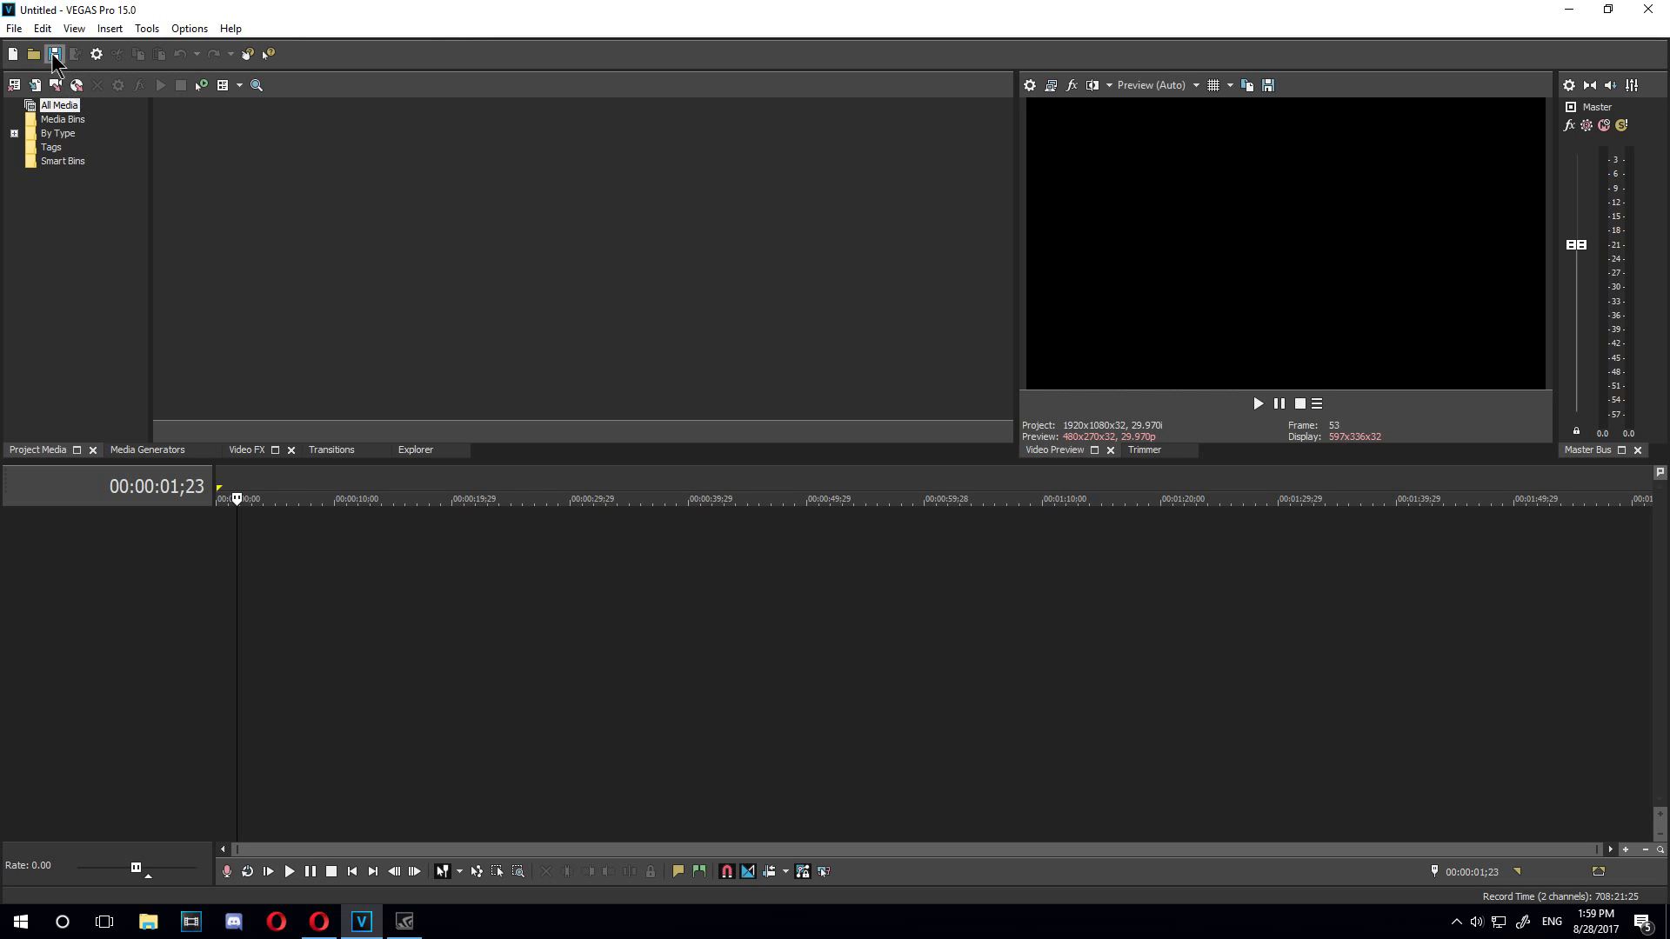
{"action": "left_click", "coordinate": [7, 27]}
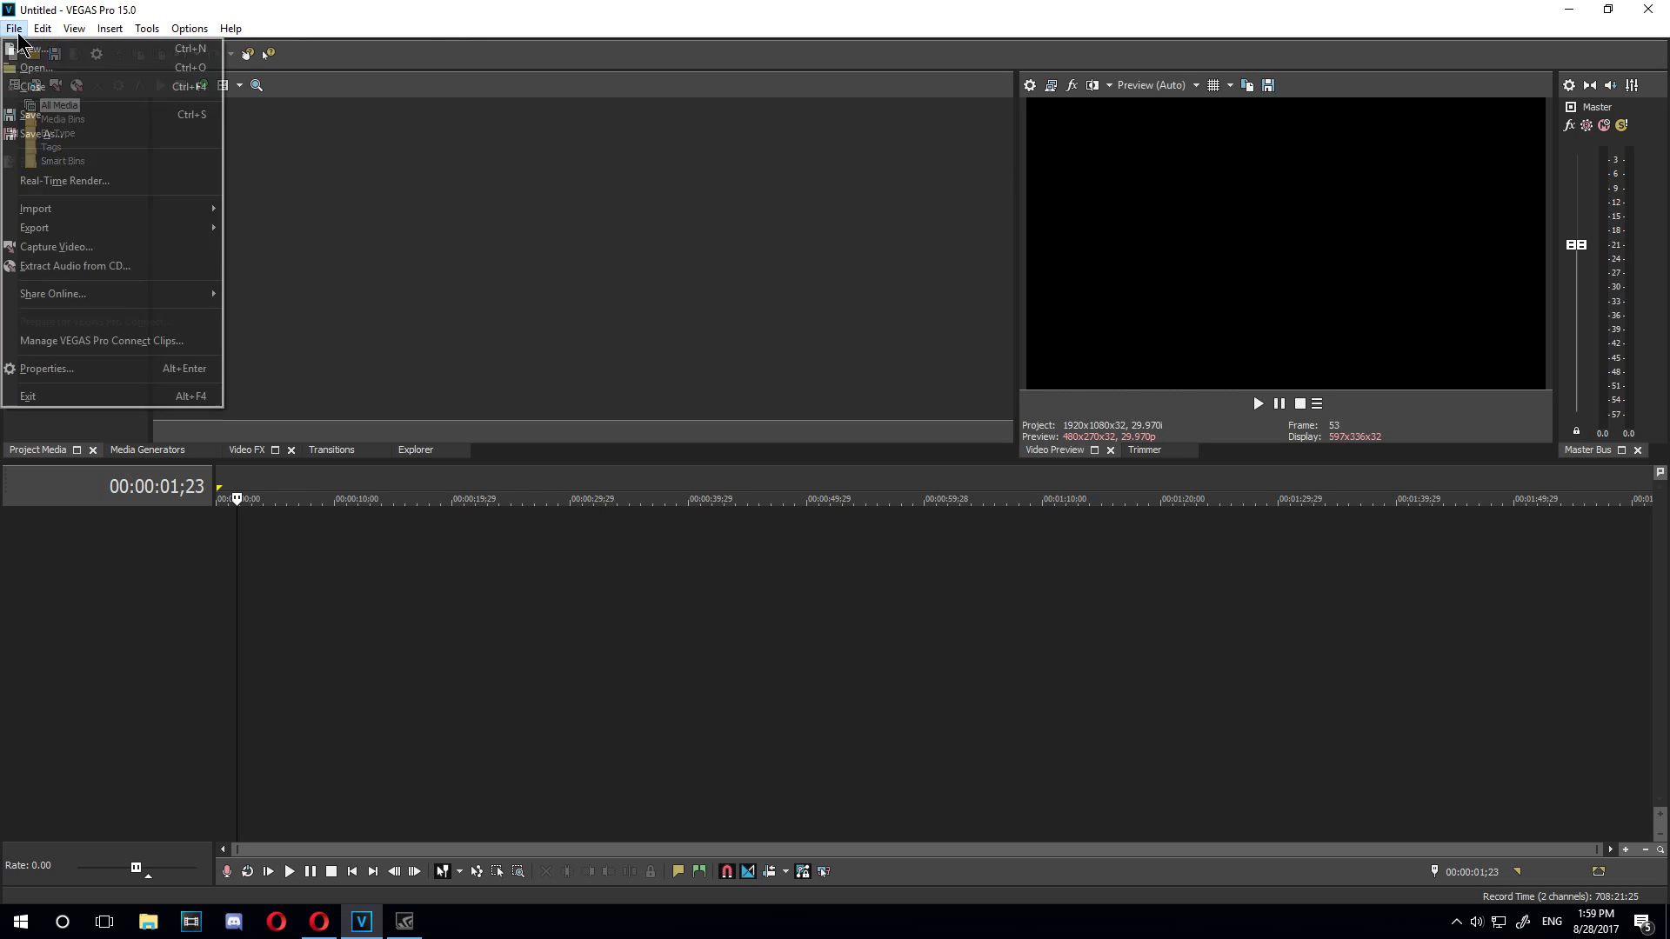
{"action": "mouse_move", "coordinate": [87, 209]}
{"action": "left_click", "coordinate": [270, 210]}
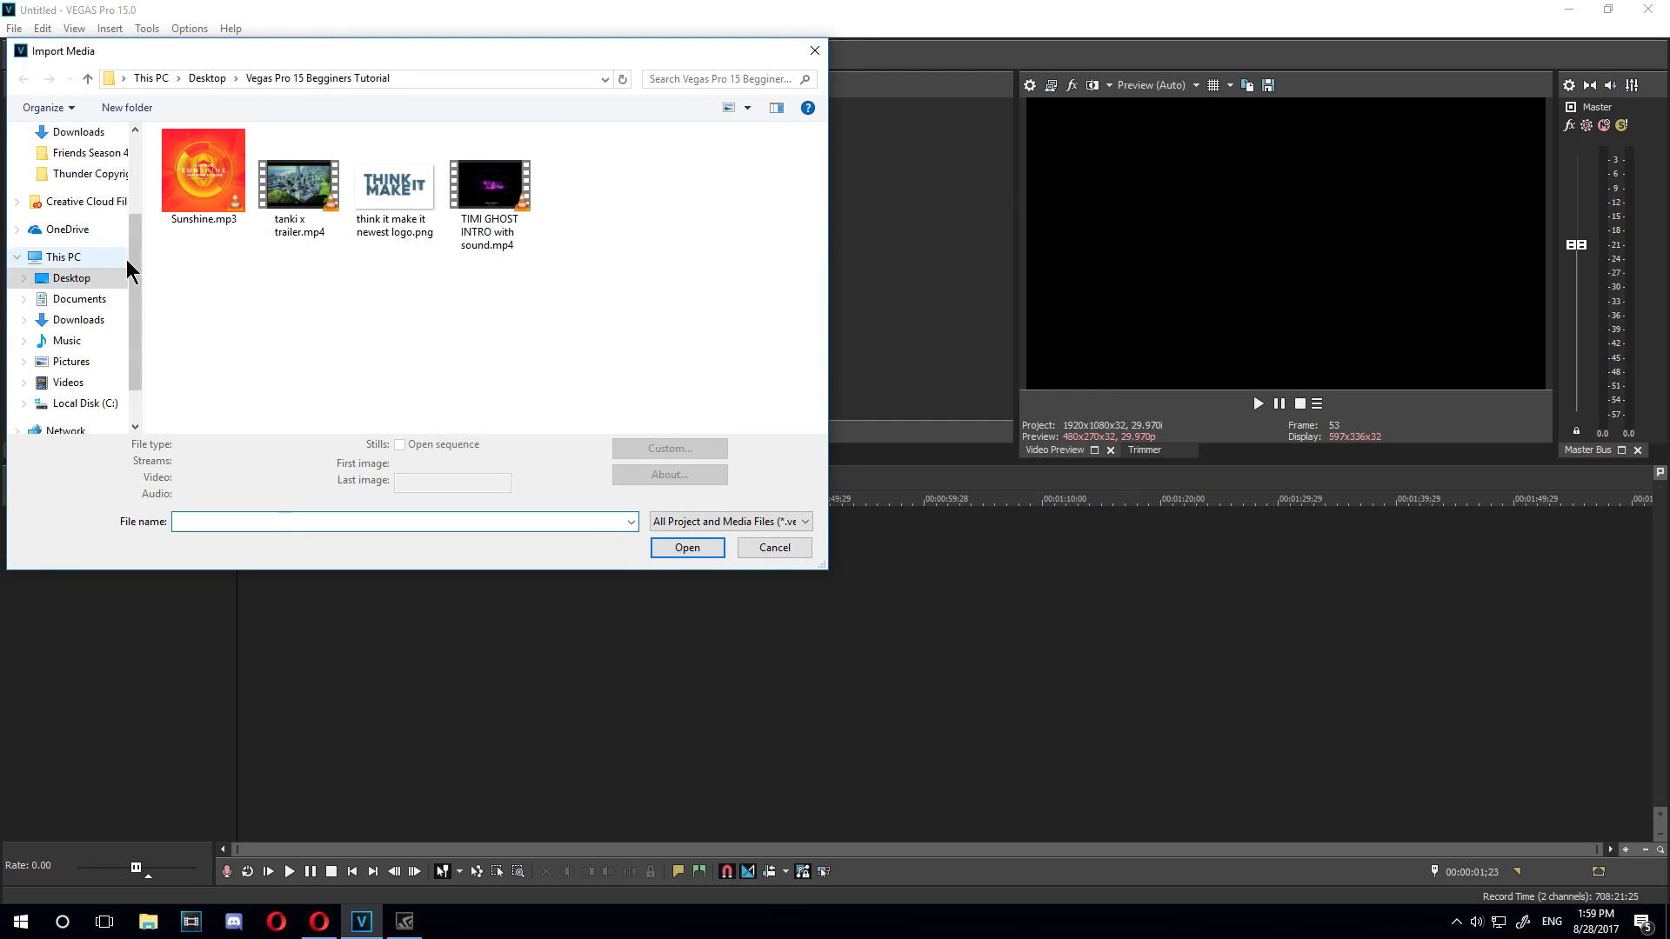
{"action": "left_click", "coordinate": [103, 280]}
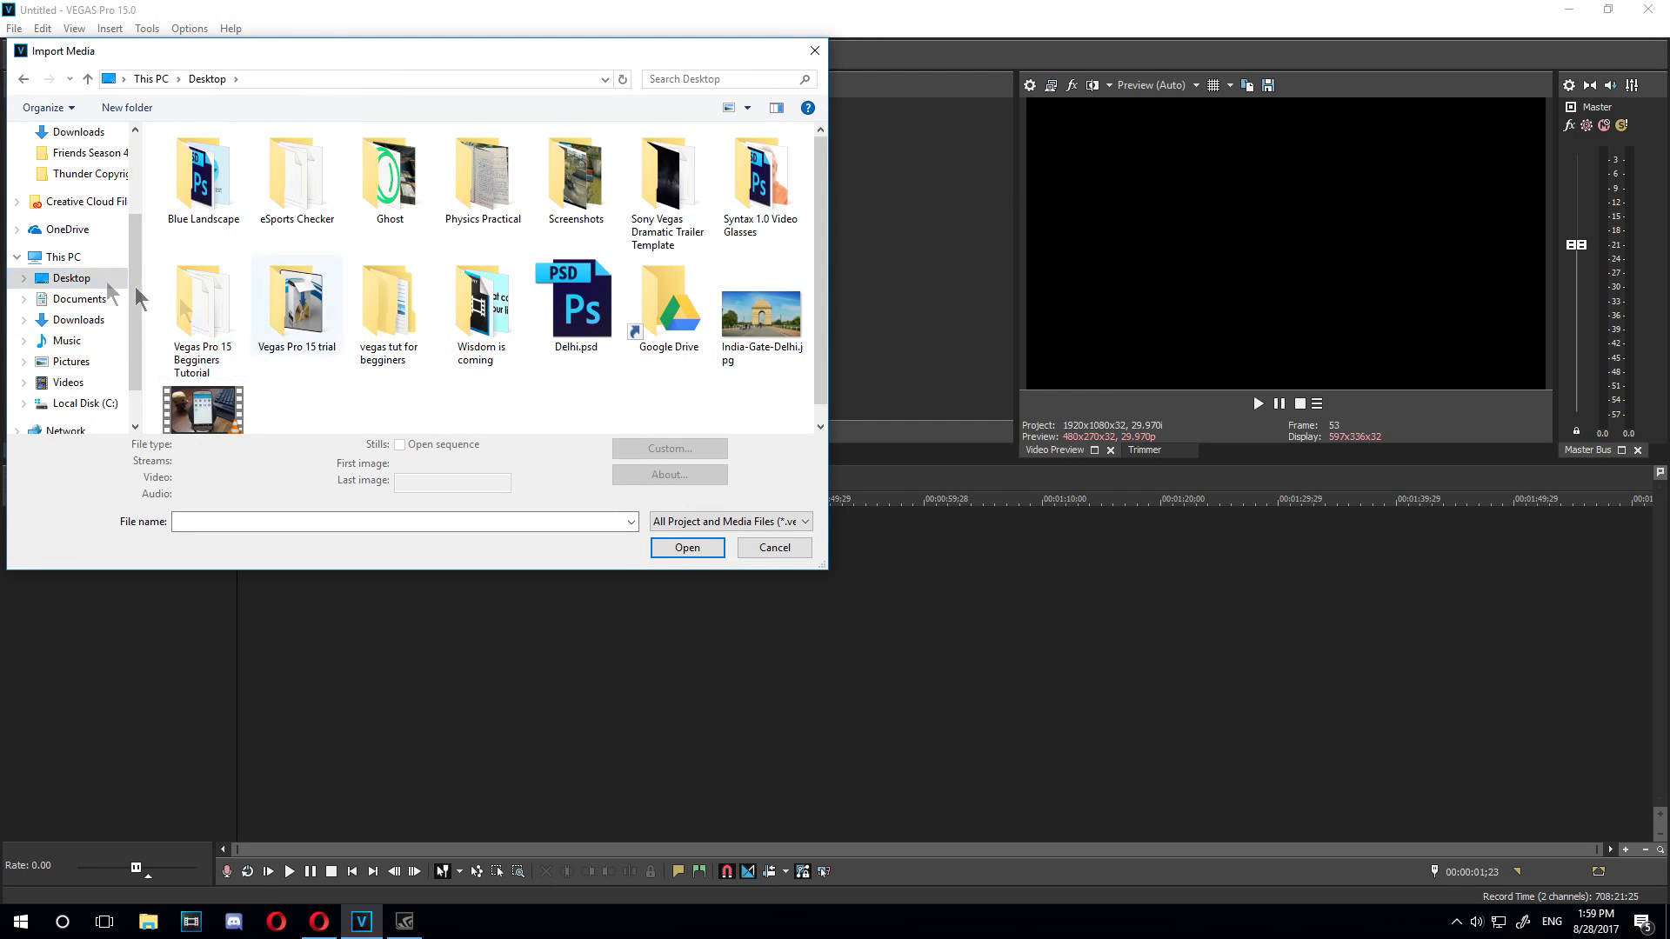
{"action": "double_click", "coordinate": [228, 360]}
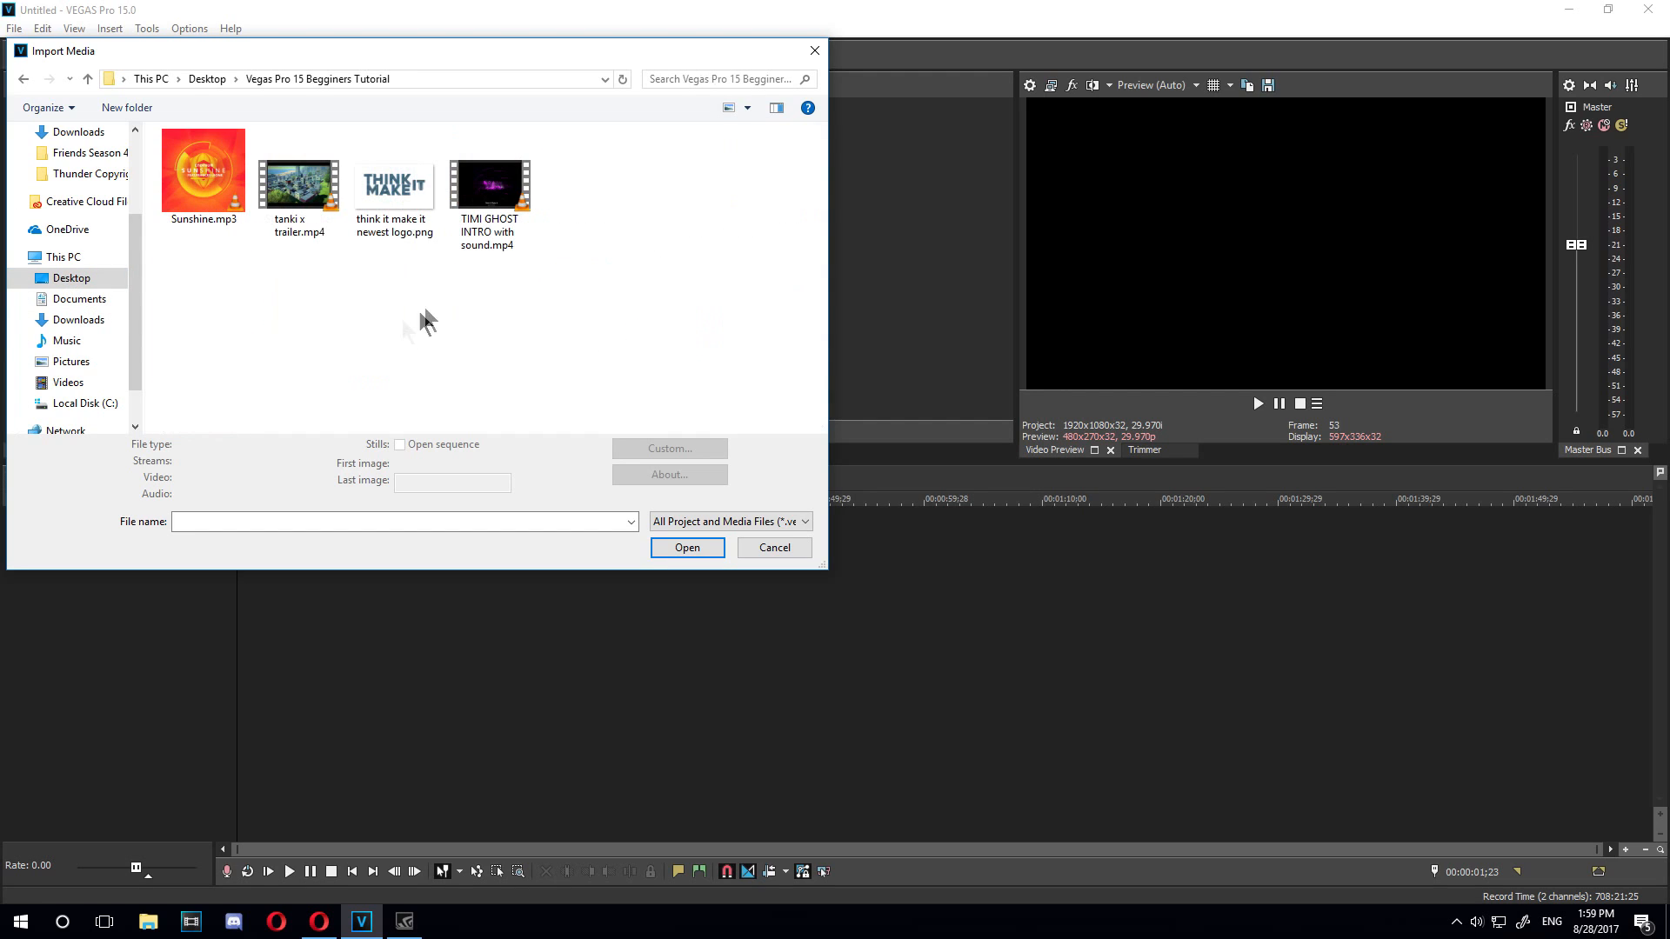
{"action": "left_click", "coordinate": [485, 252]}
{"action": "left_click", "coordinate": [300, 224], "text": "ctrl"}
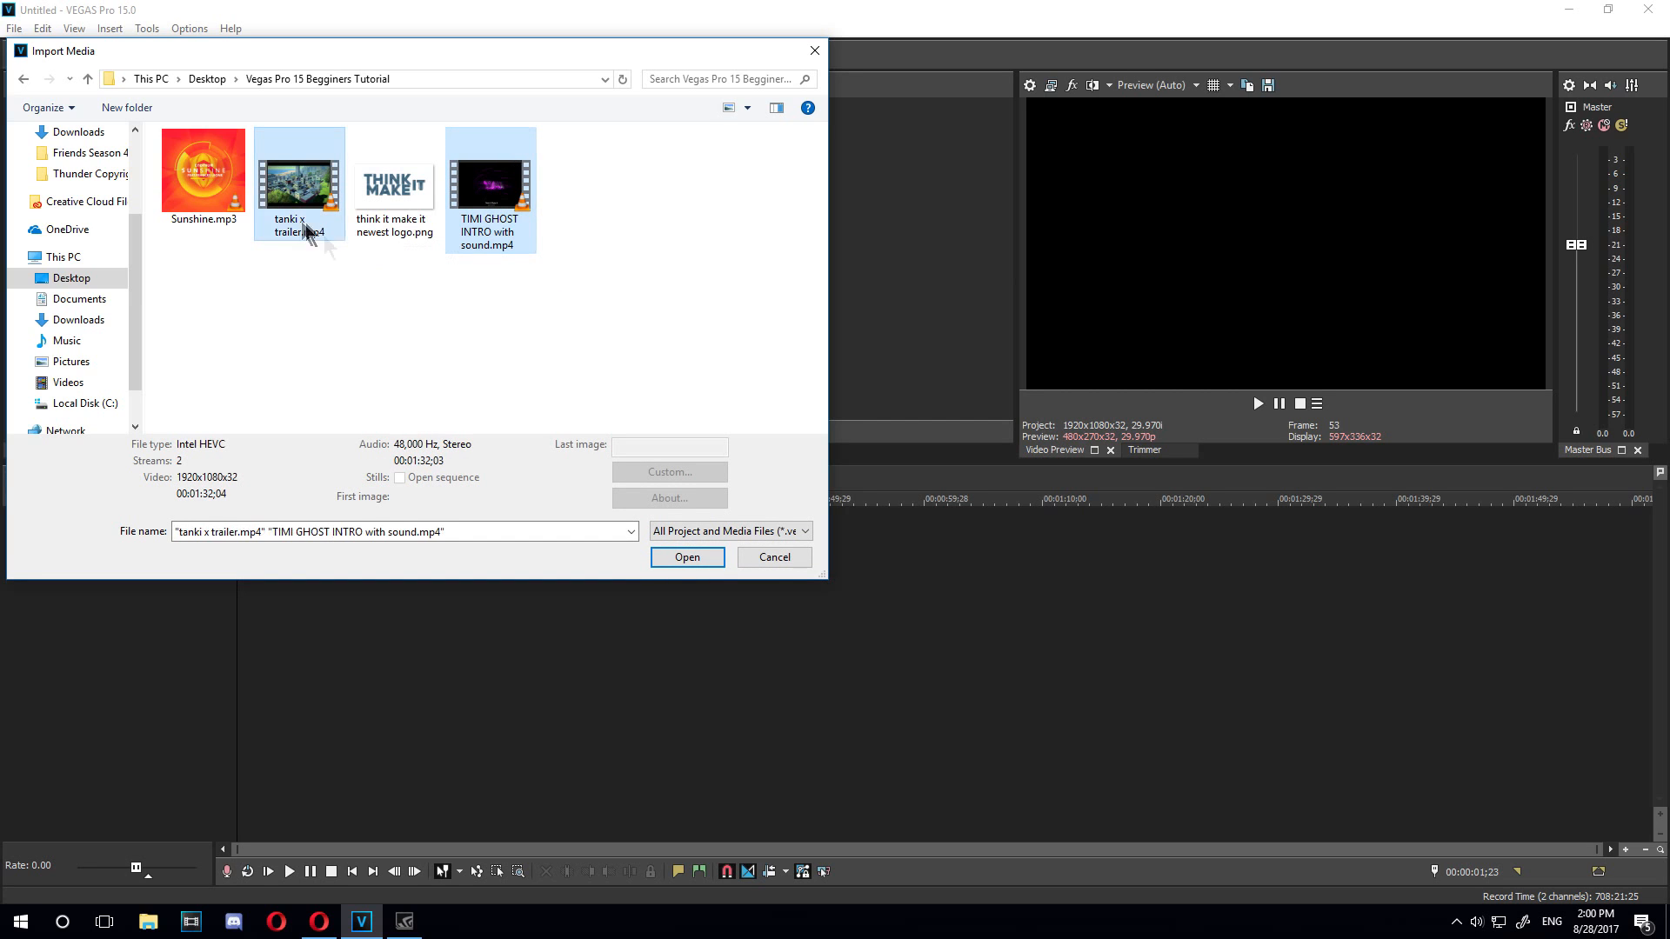
{"action": "left_click", "coordinate": [687, 557]}
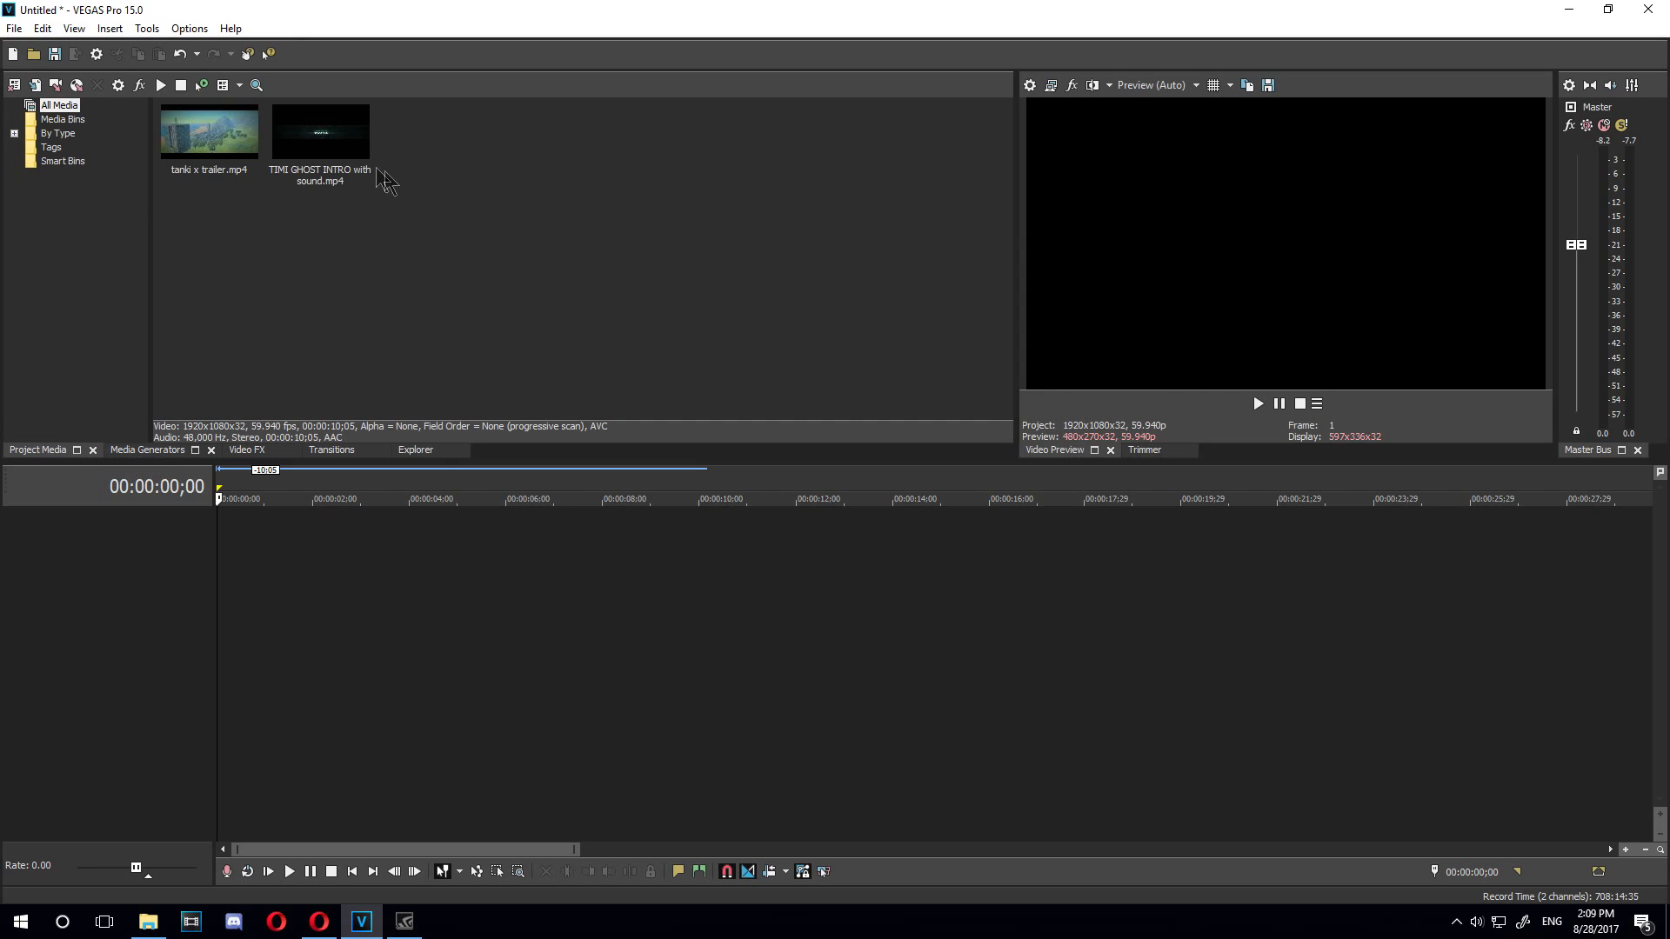
Place the TIMI GHOST INTRO with sound.mp4 clip at the start of the timeline and select its audio track
{"action": "left_click", "coordinate": [345, 181]}
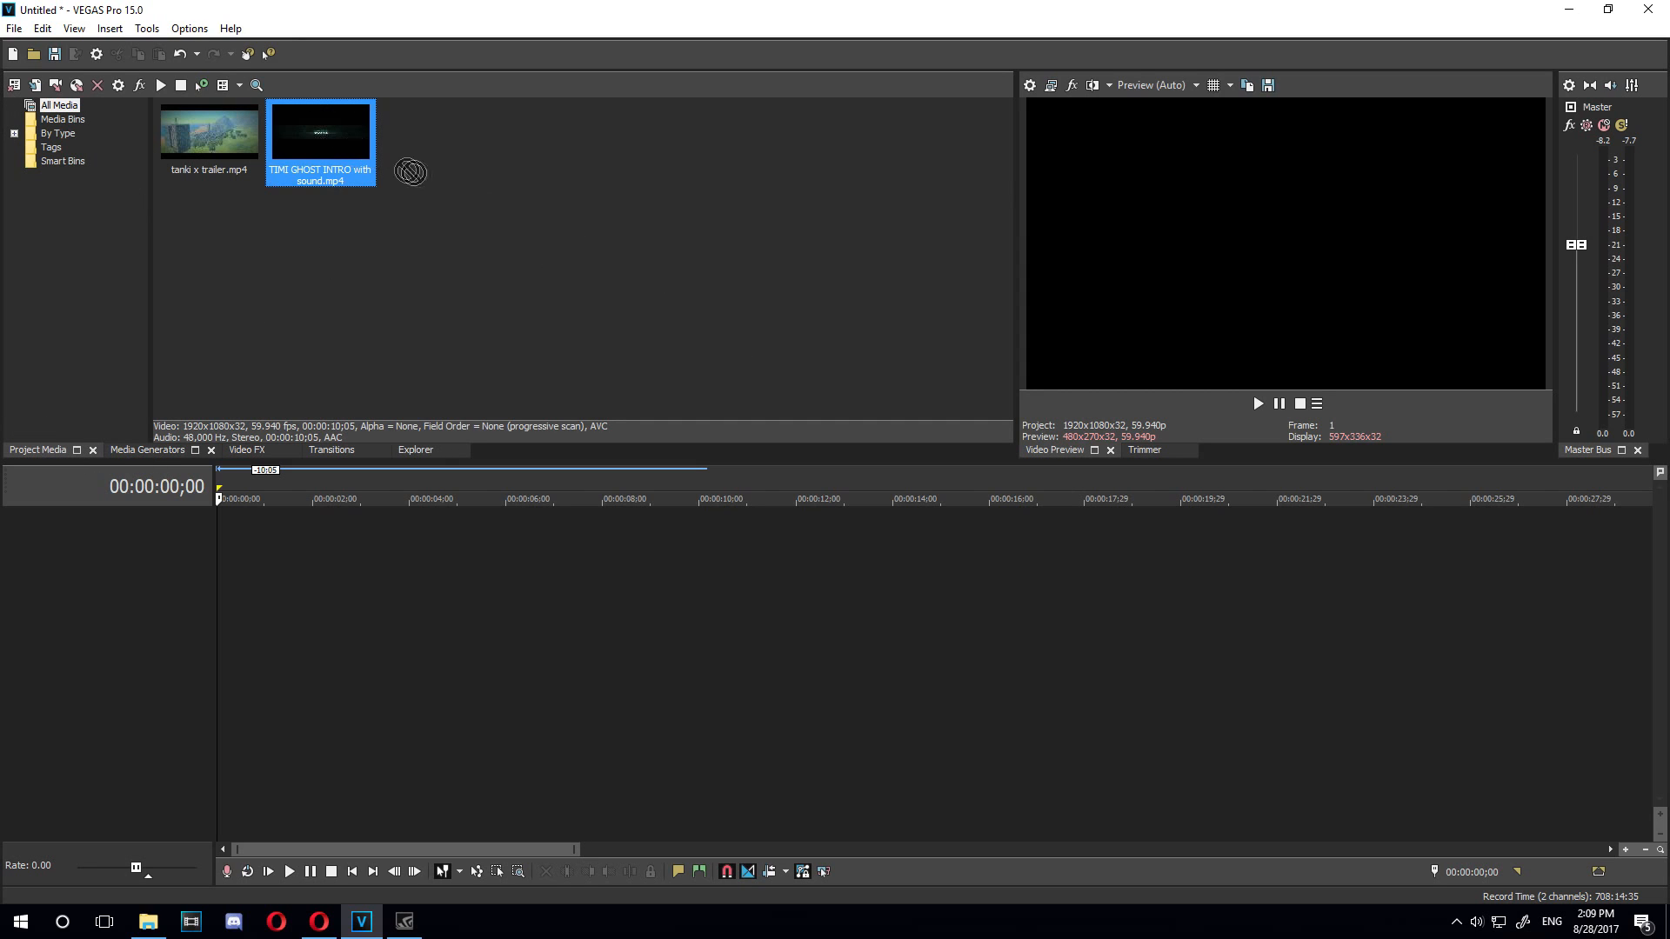
{"action": "left_click_drag", "start_coordinate": [416, 152], "coordinate": [174, 539]}
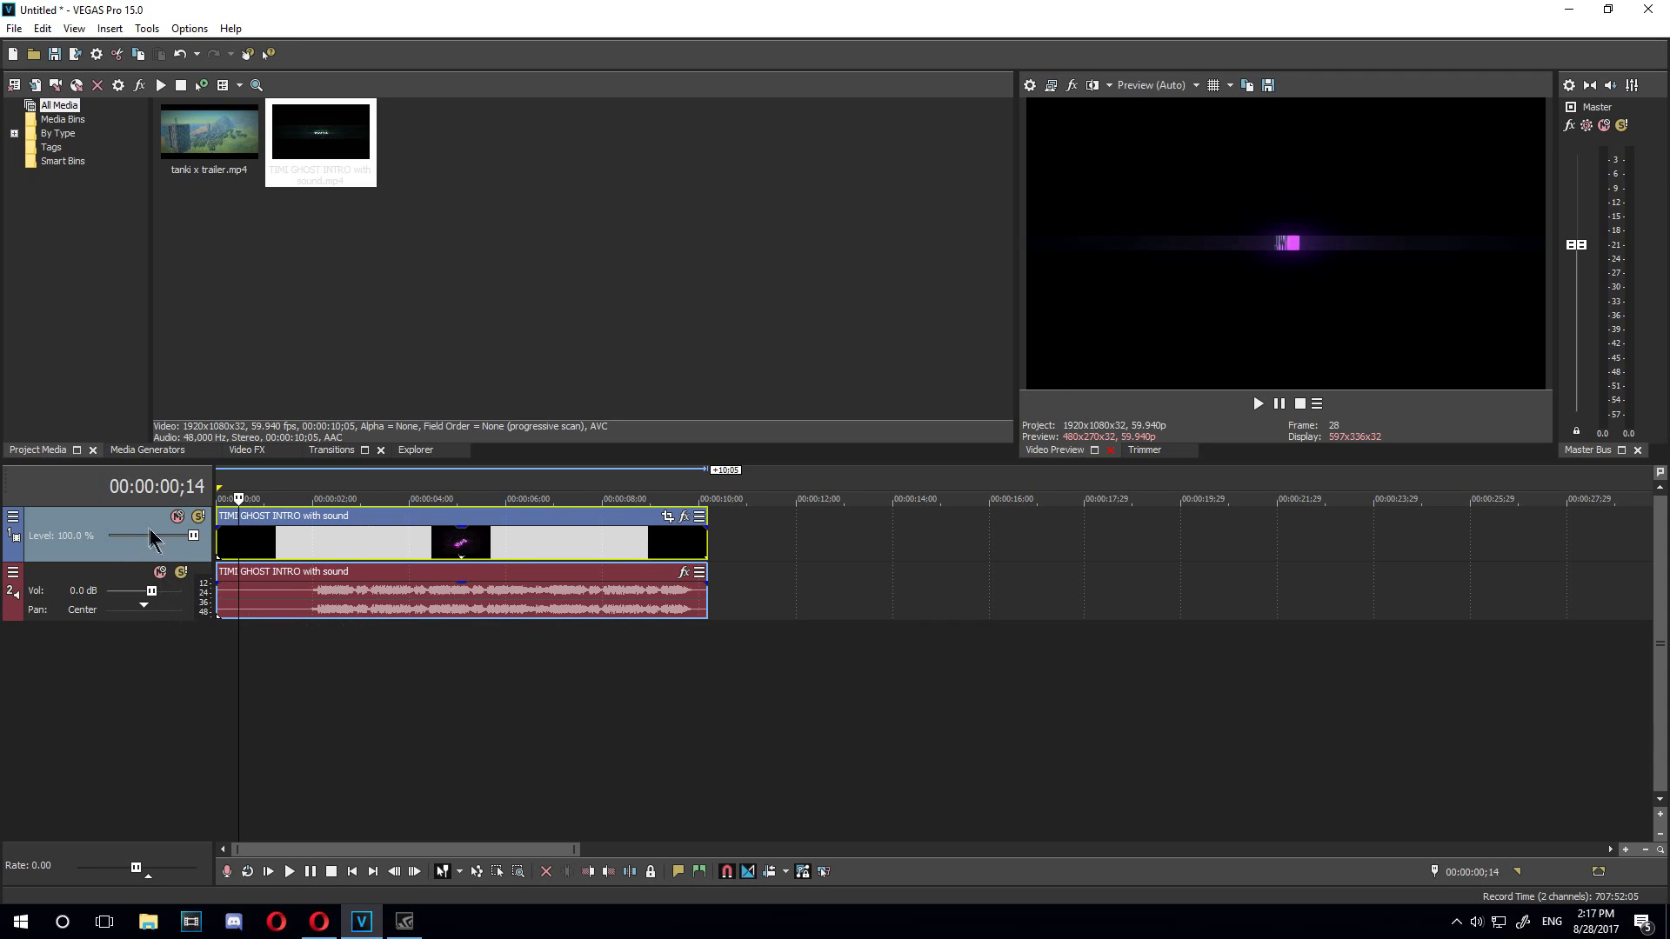
{"action": "left_click", "coordinate": [76, 612]}
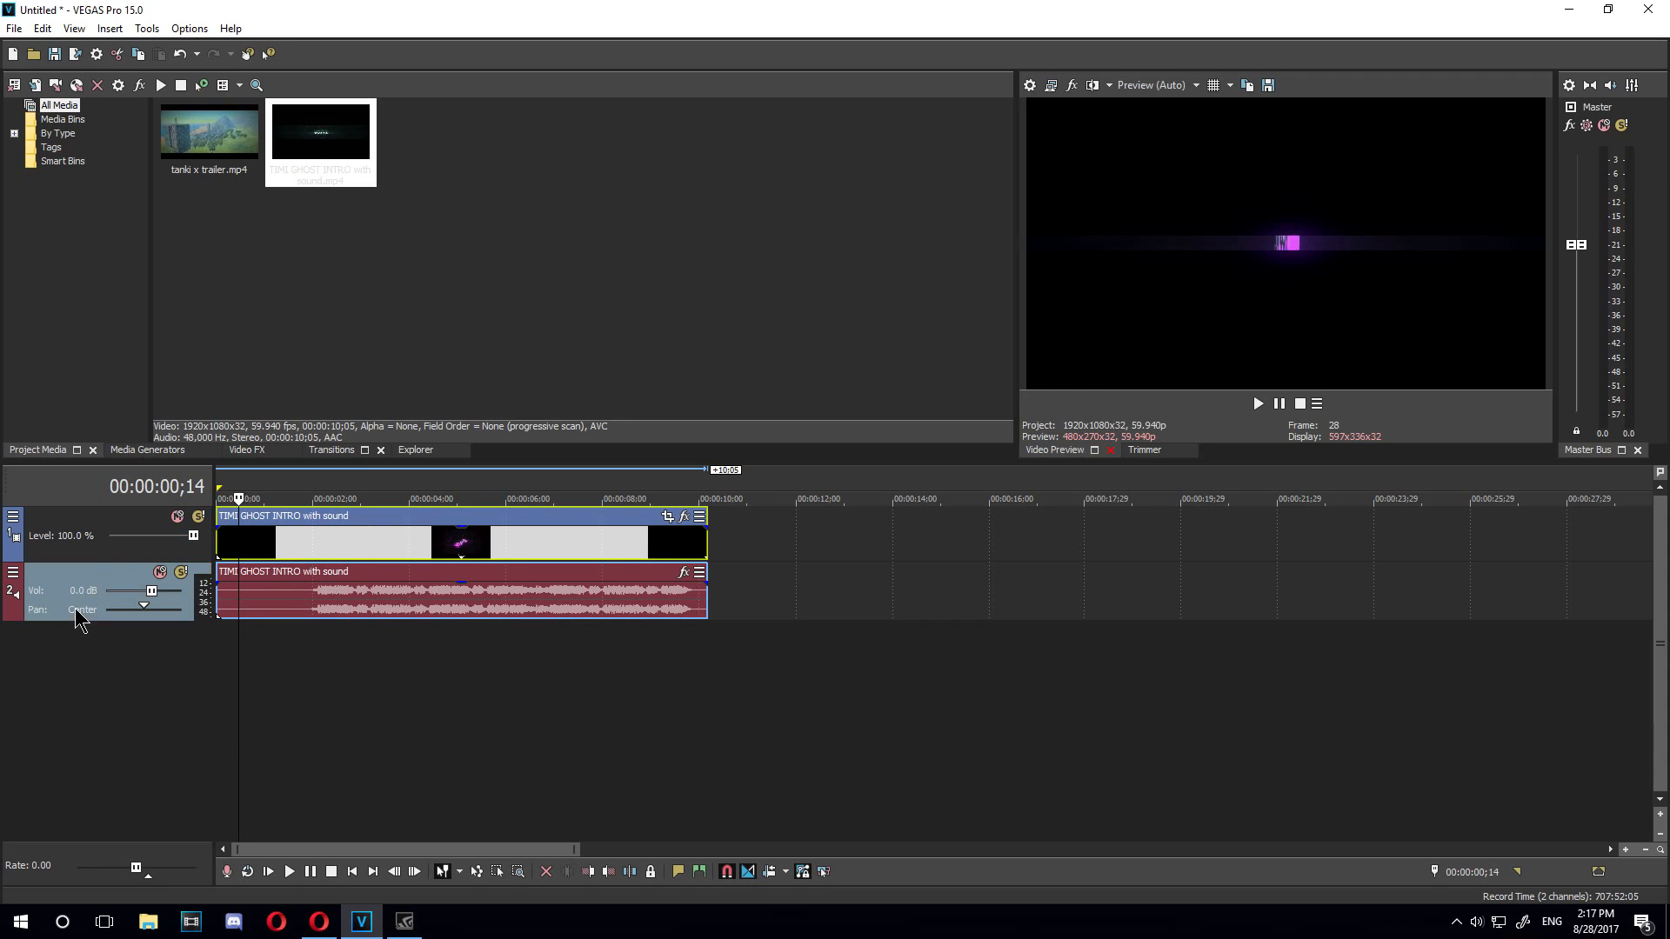
View the intro at several points and play it back from 00:00:02;06
{"action": "left_click", "coordinate": [268, 547]}
{"action": "left_click", "coordinate": [406, 537]}
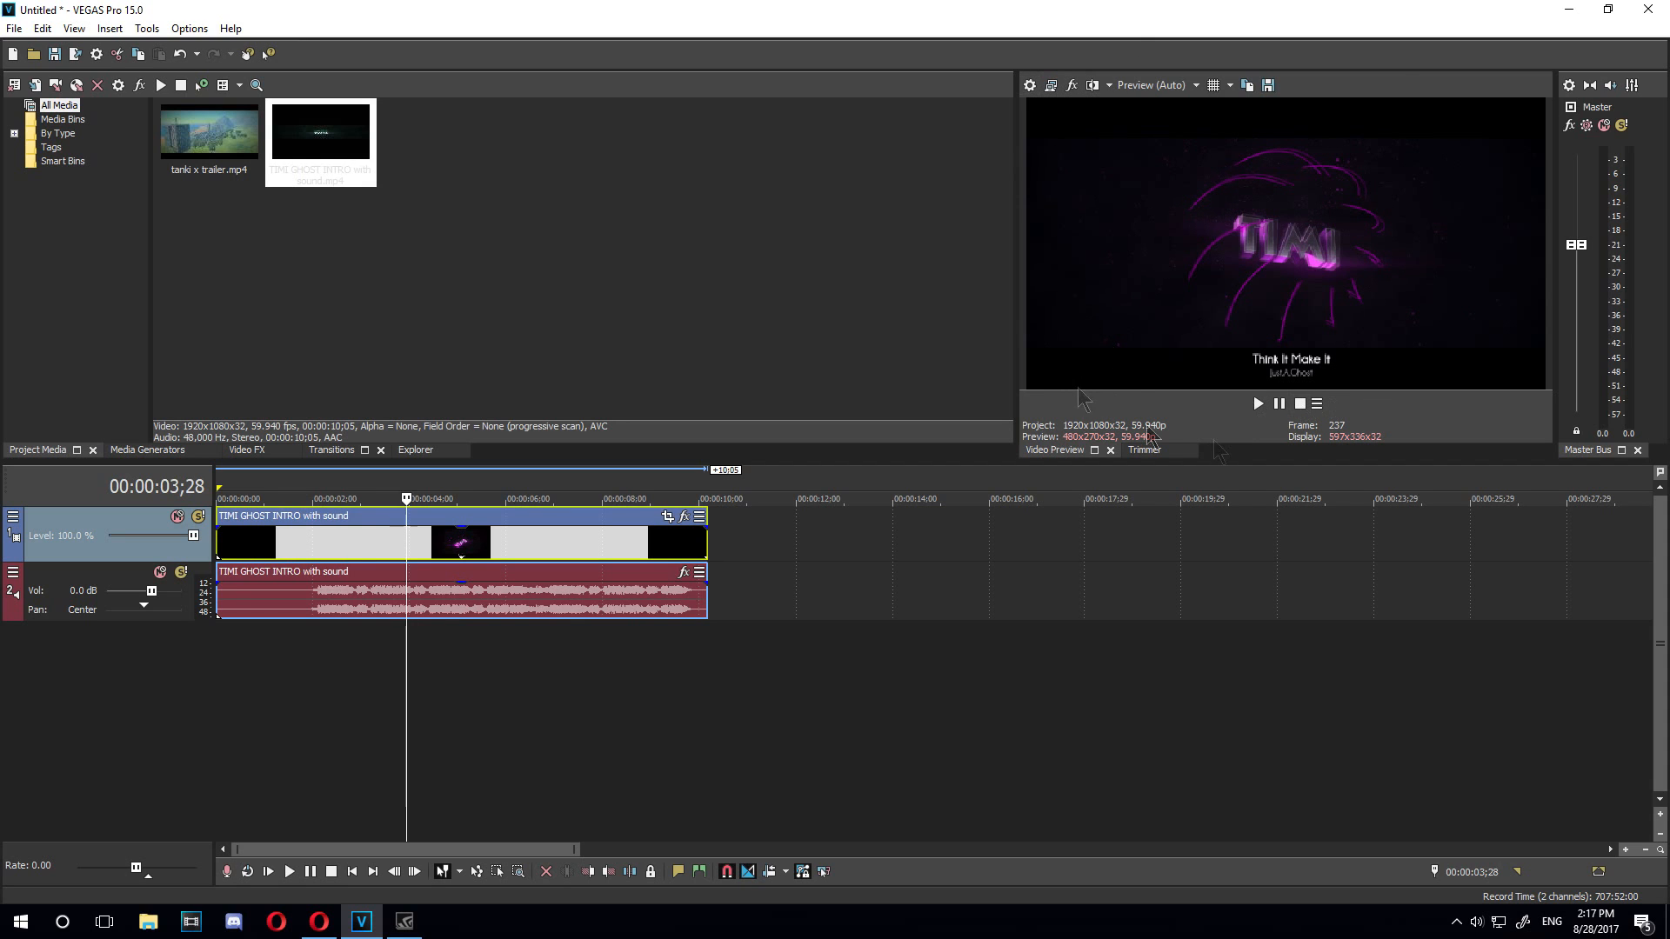
{"action": "left_click", "coordinate": [322, 555]}
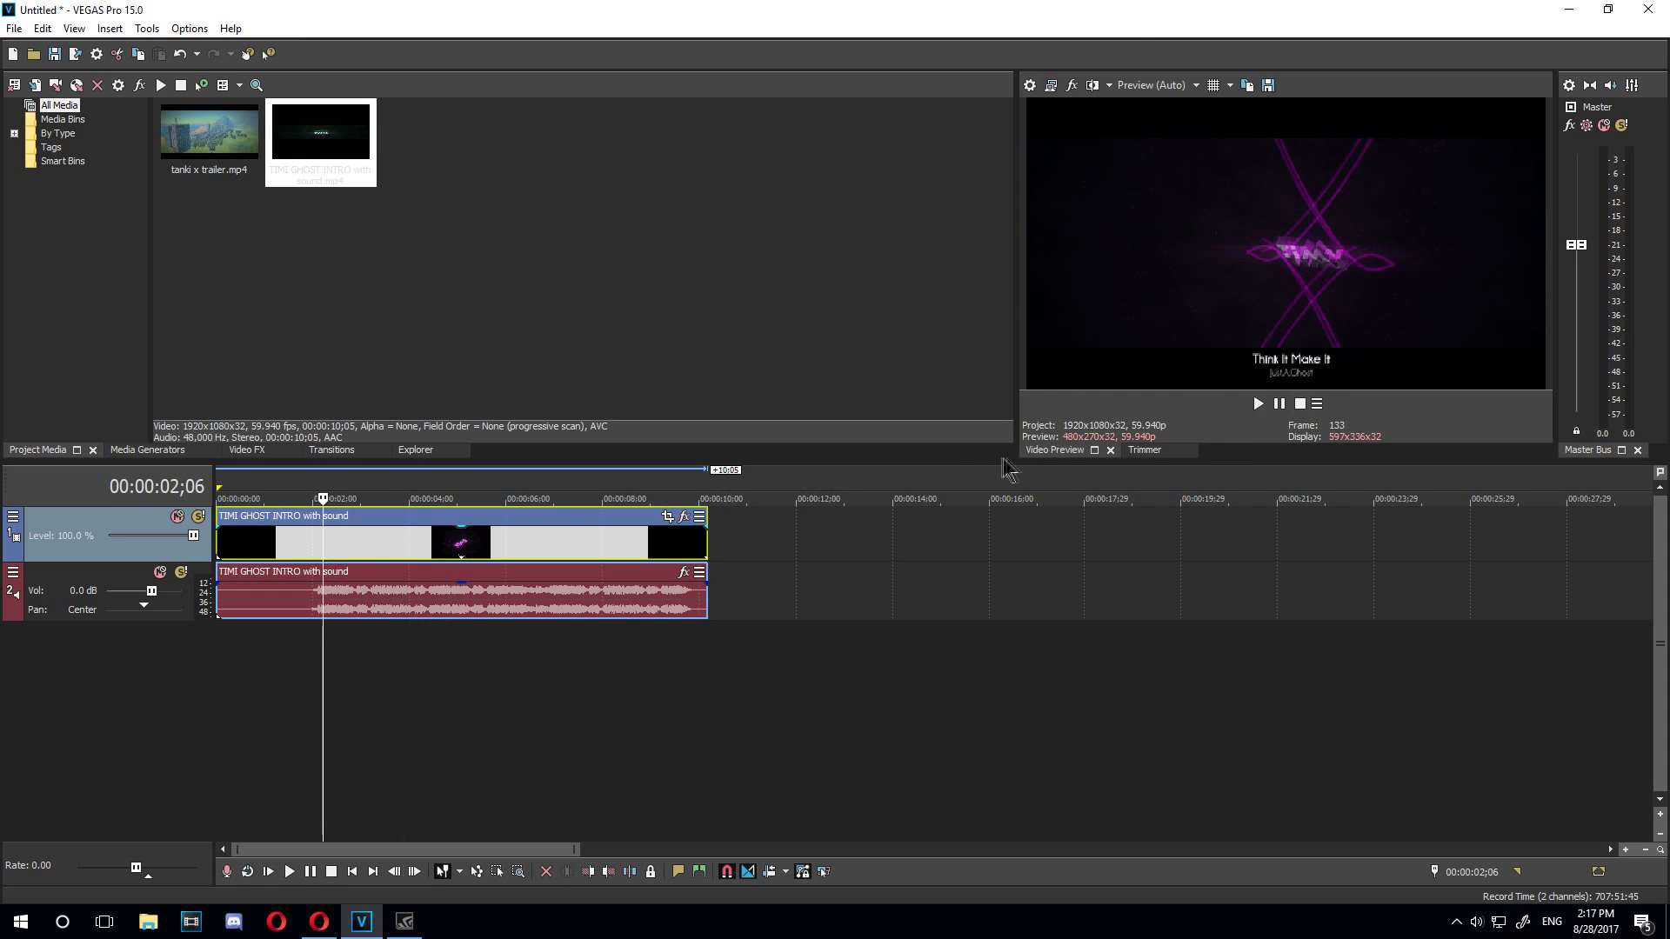
{"action": "left_click", "coordinate": [1256, 403]}
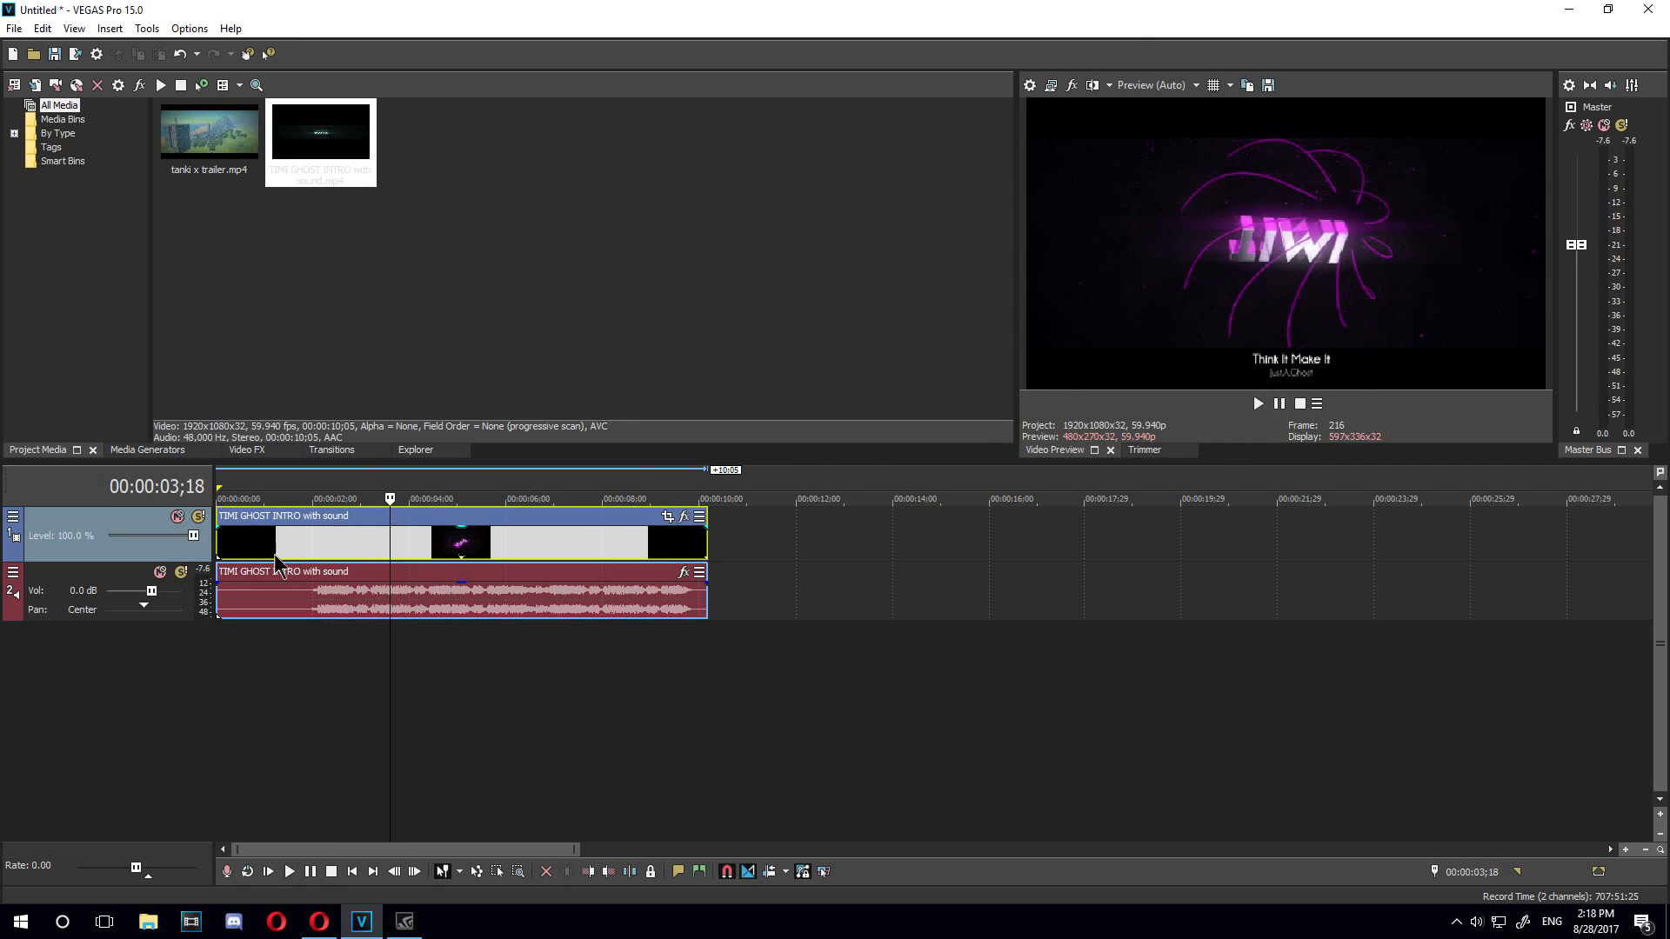
Switch the intro's video event to Force Resample
{"action": "right_click", "coordinate": [339, 550]}
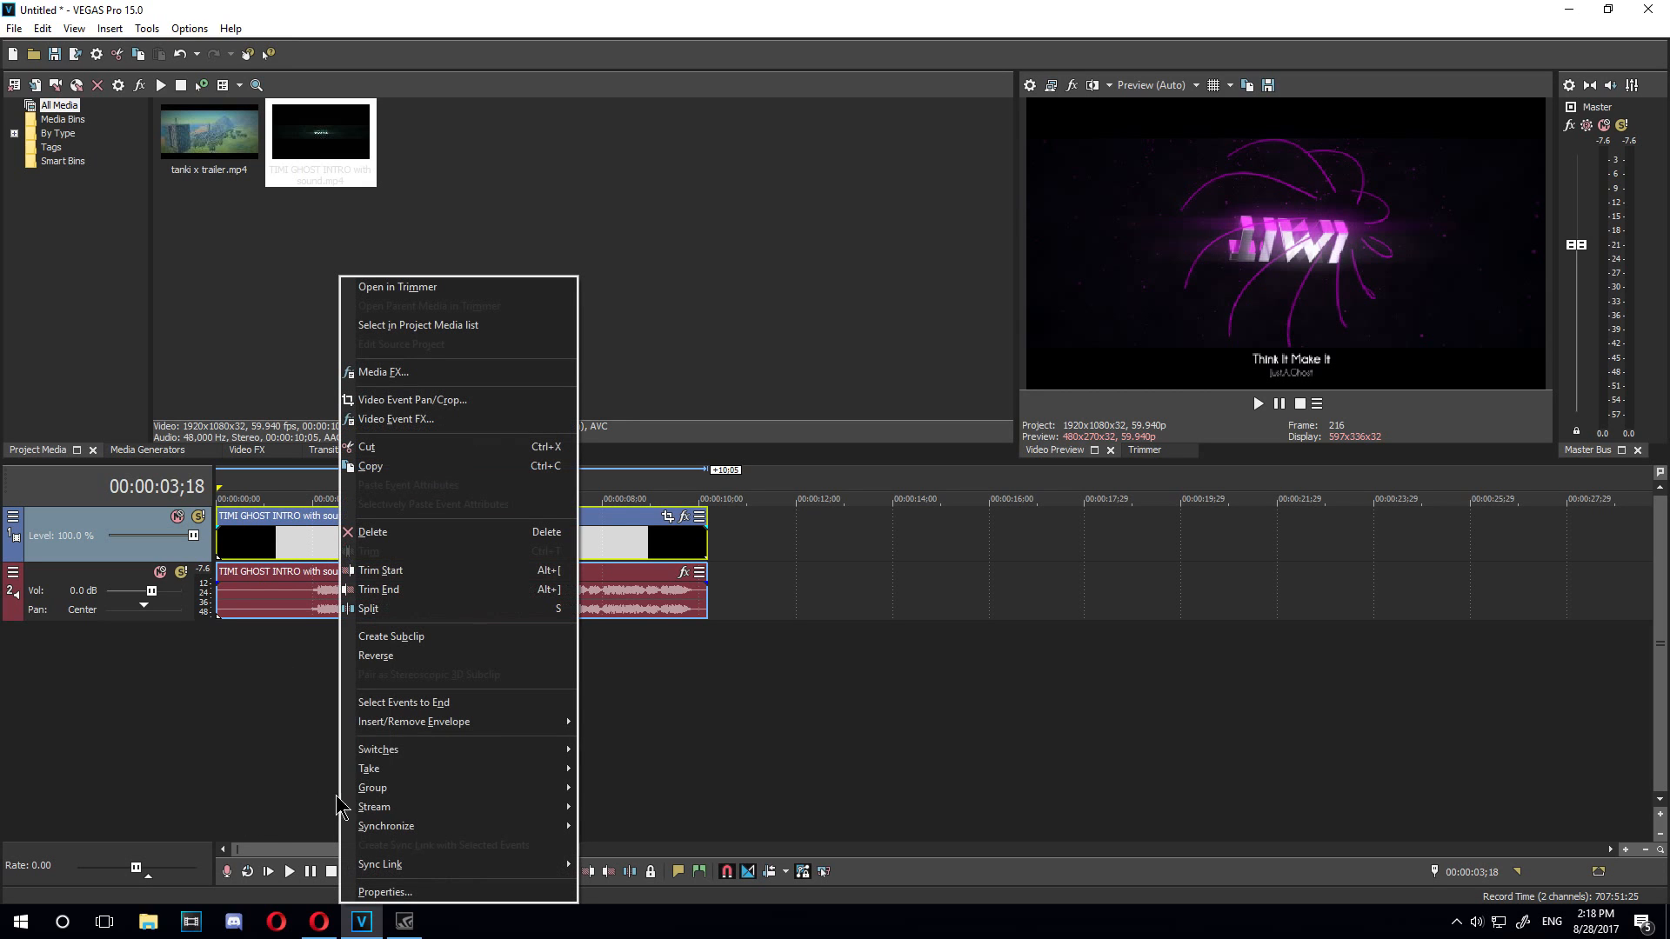
{"action": "mouse_move", "coordinate": [452, 749]}
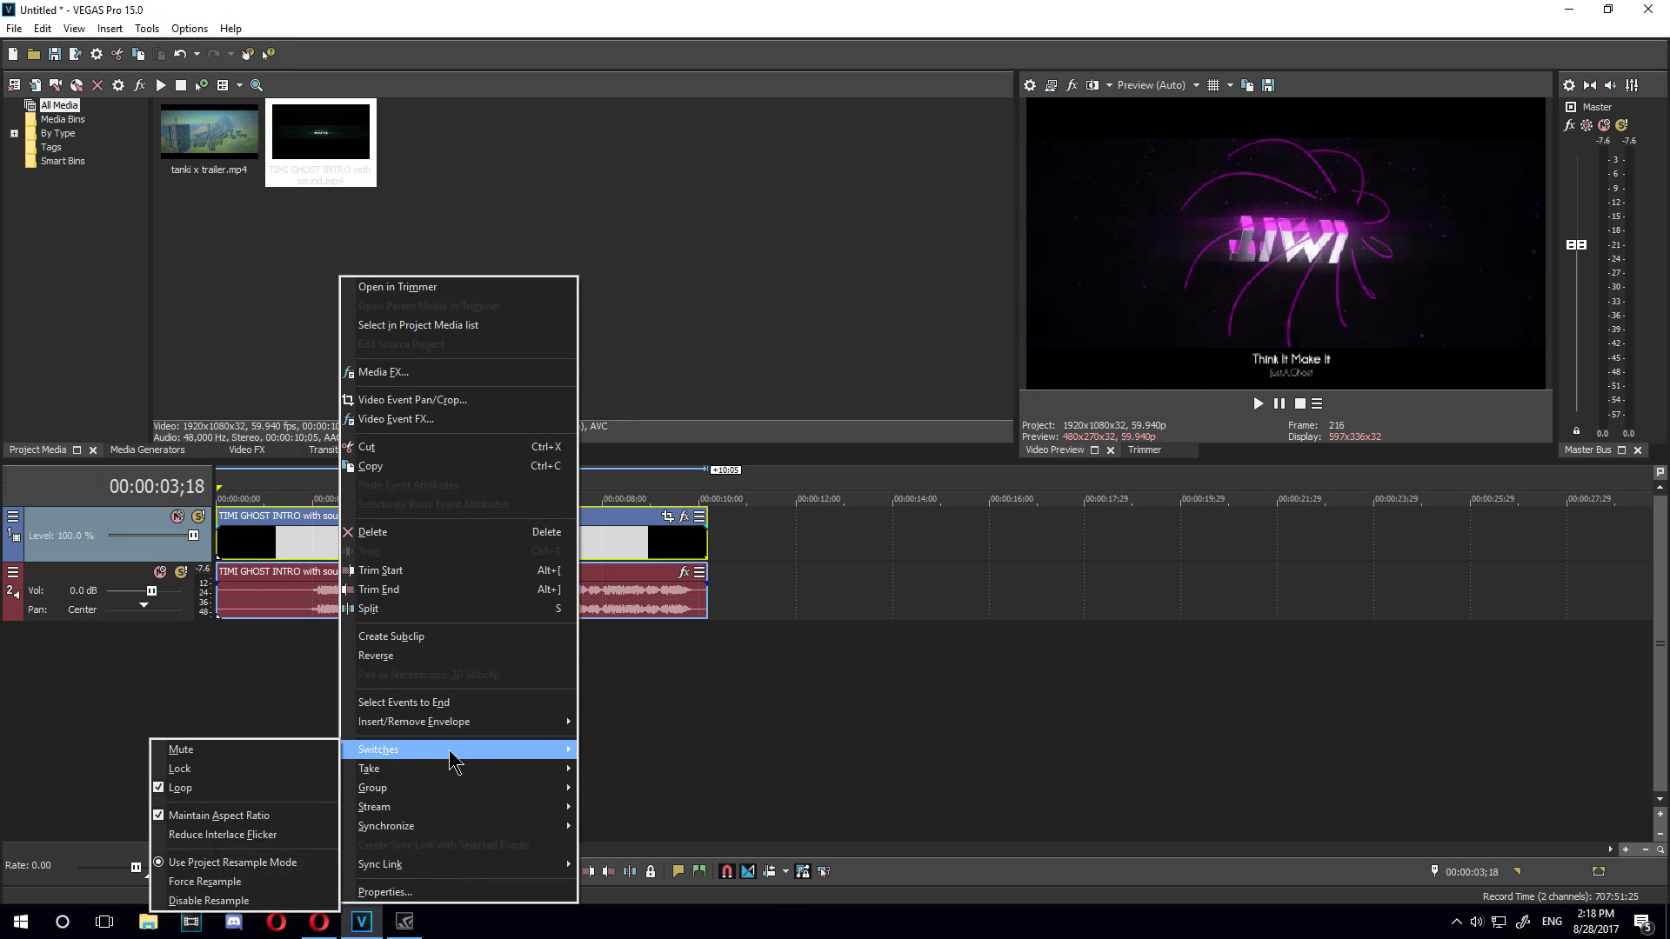
{"action": "left_click", "coordinate": [205, 882]}
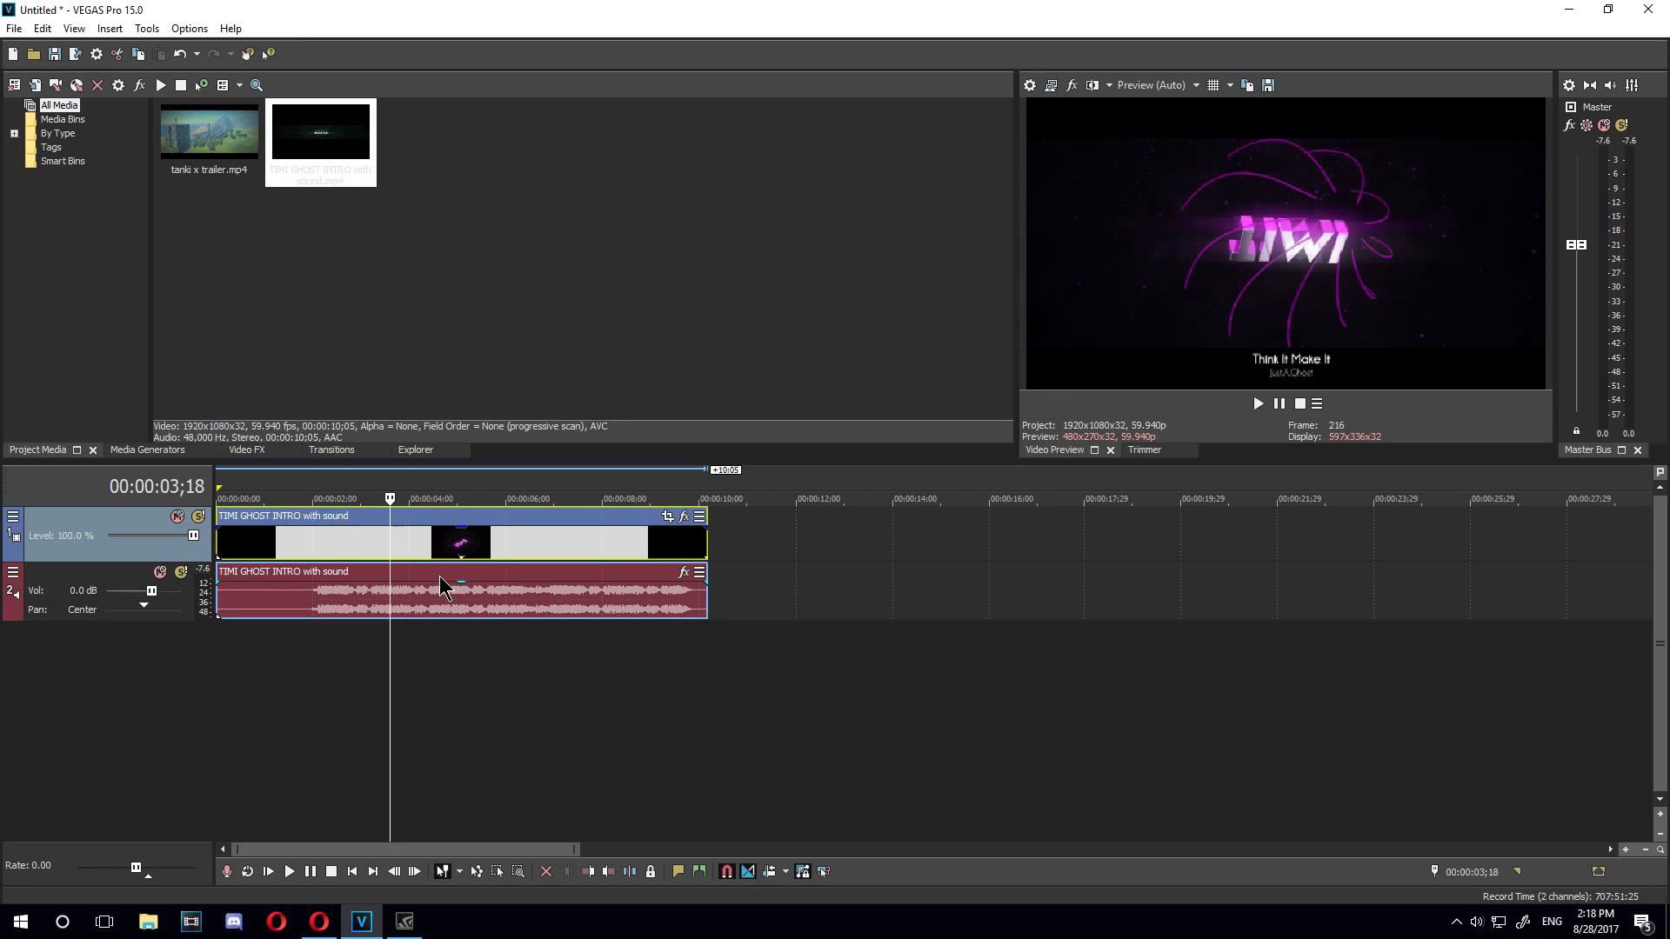
Add a fade-in and a fade-out to both the video event and the audio event of the intro
{"action": "left_click", "coordinate": [308, 551]}
{"action": "left_click", "coordinate": [374, 596]}
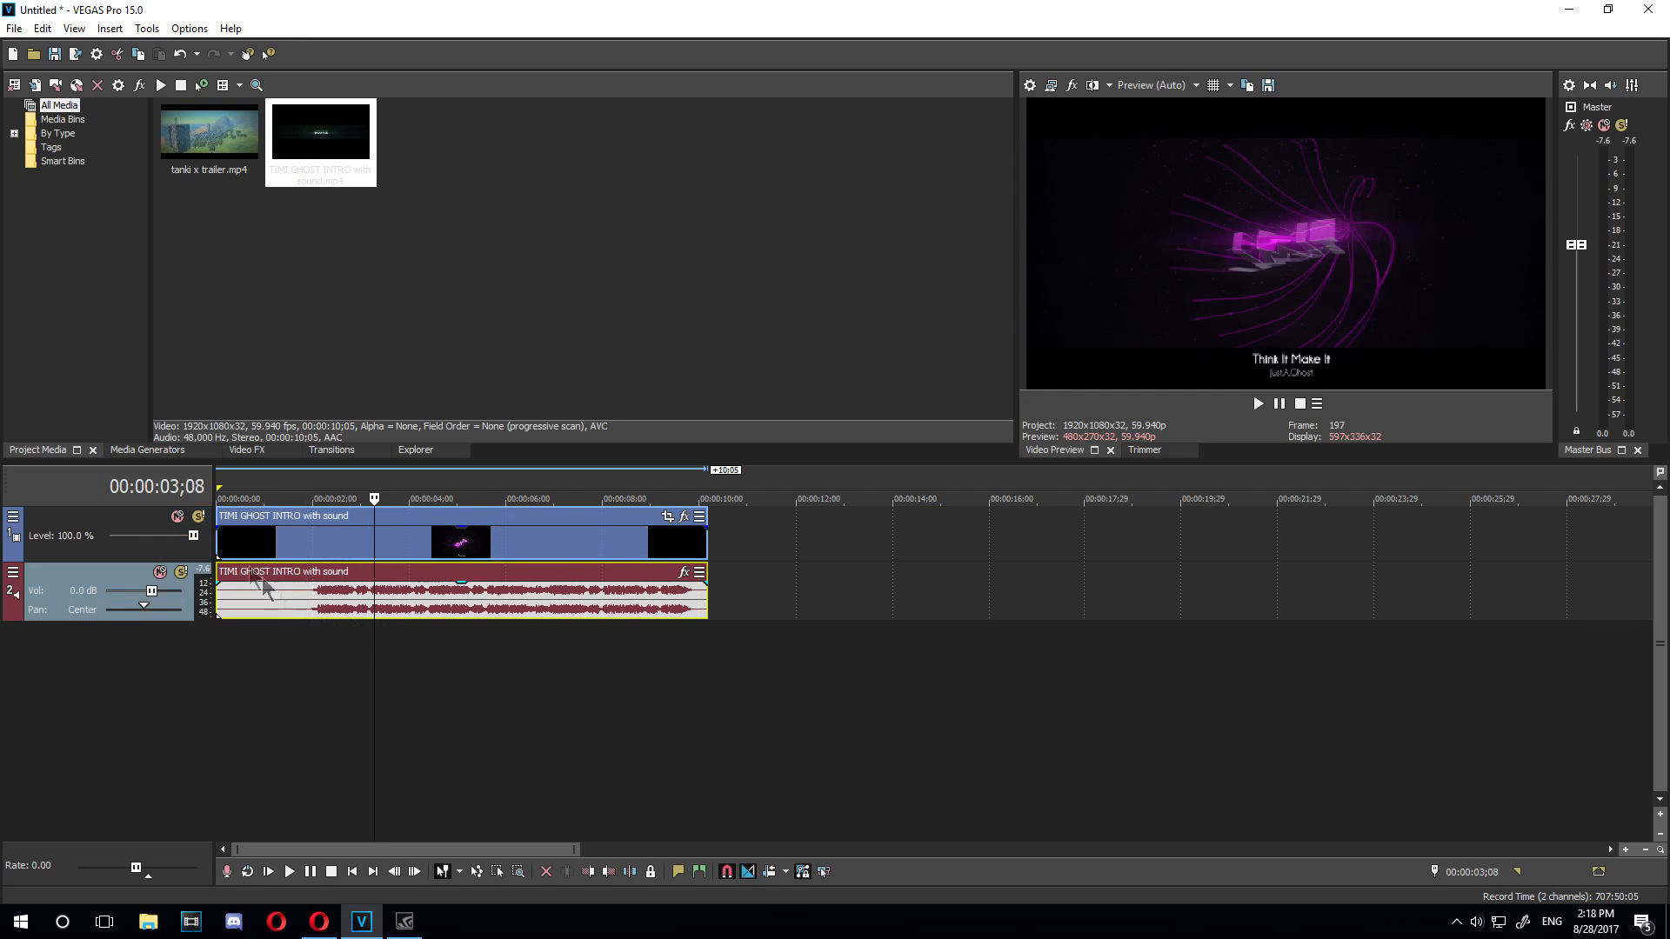
{"action": "left_click_drag", "start_coordinate": [217, 527], "coordinate": [270, 543]}
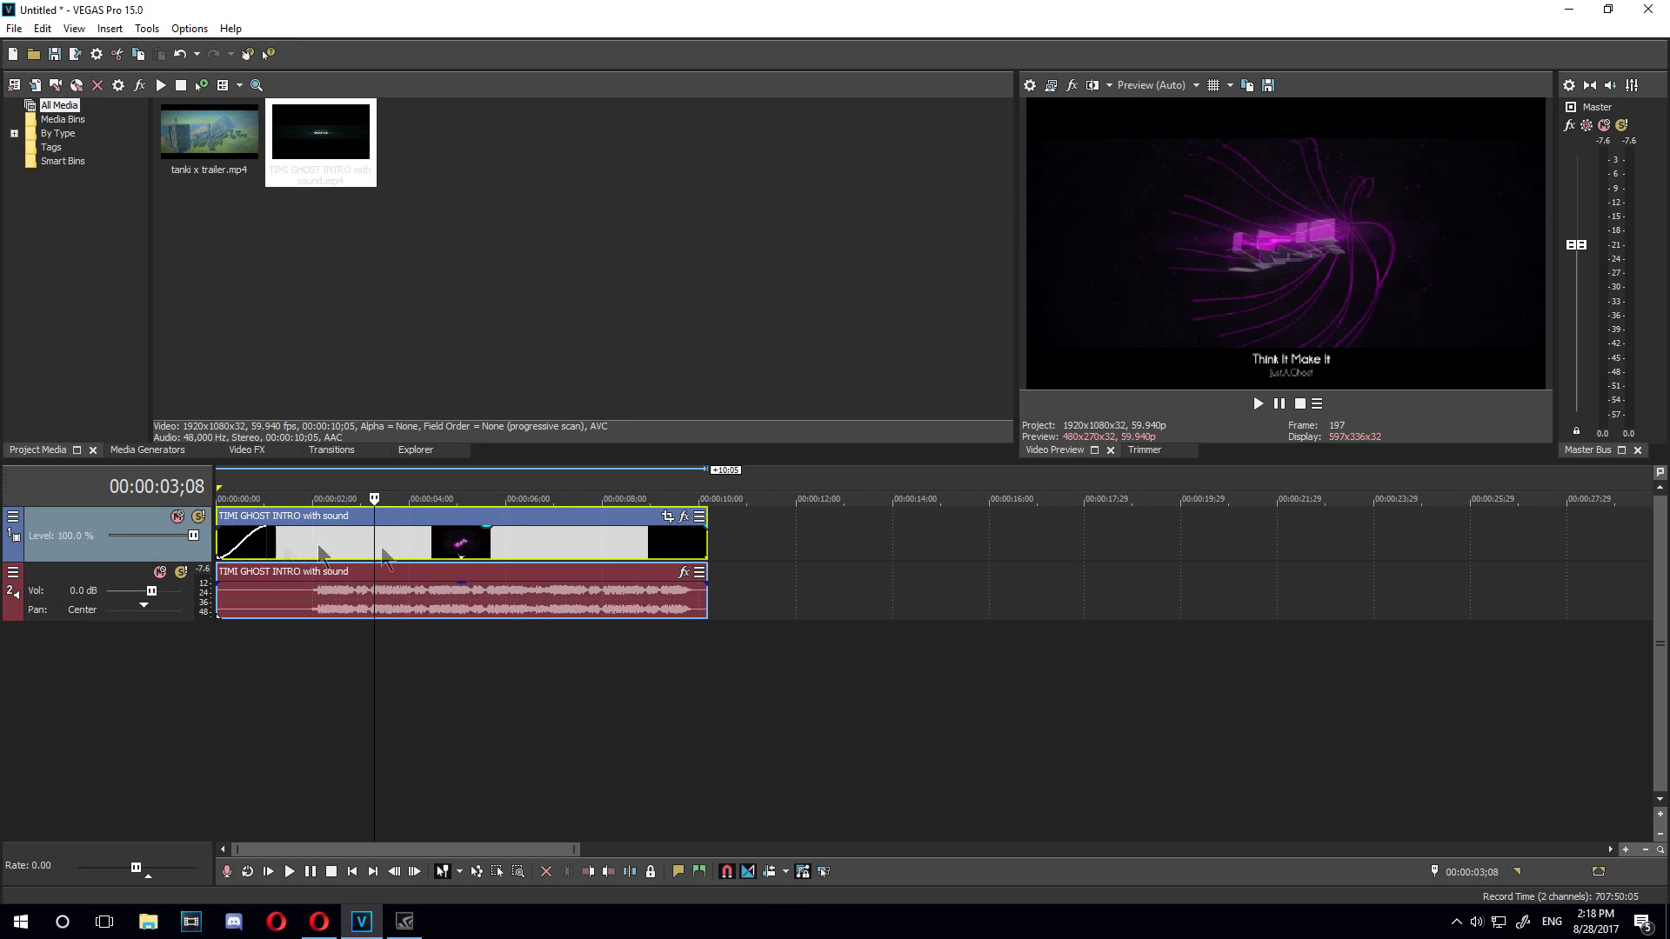
{"action": "left_click_drag", "start_coordinate": [706, 528], "coordinate": [665, 530]}
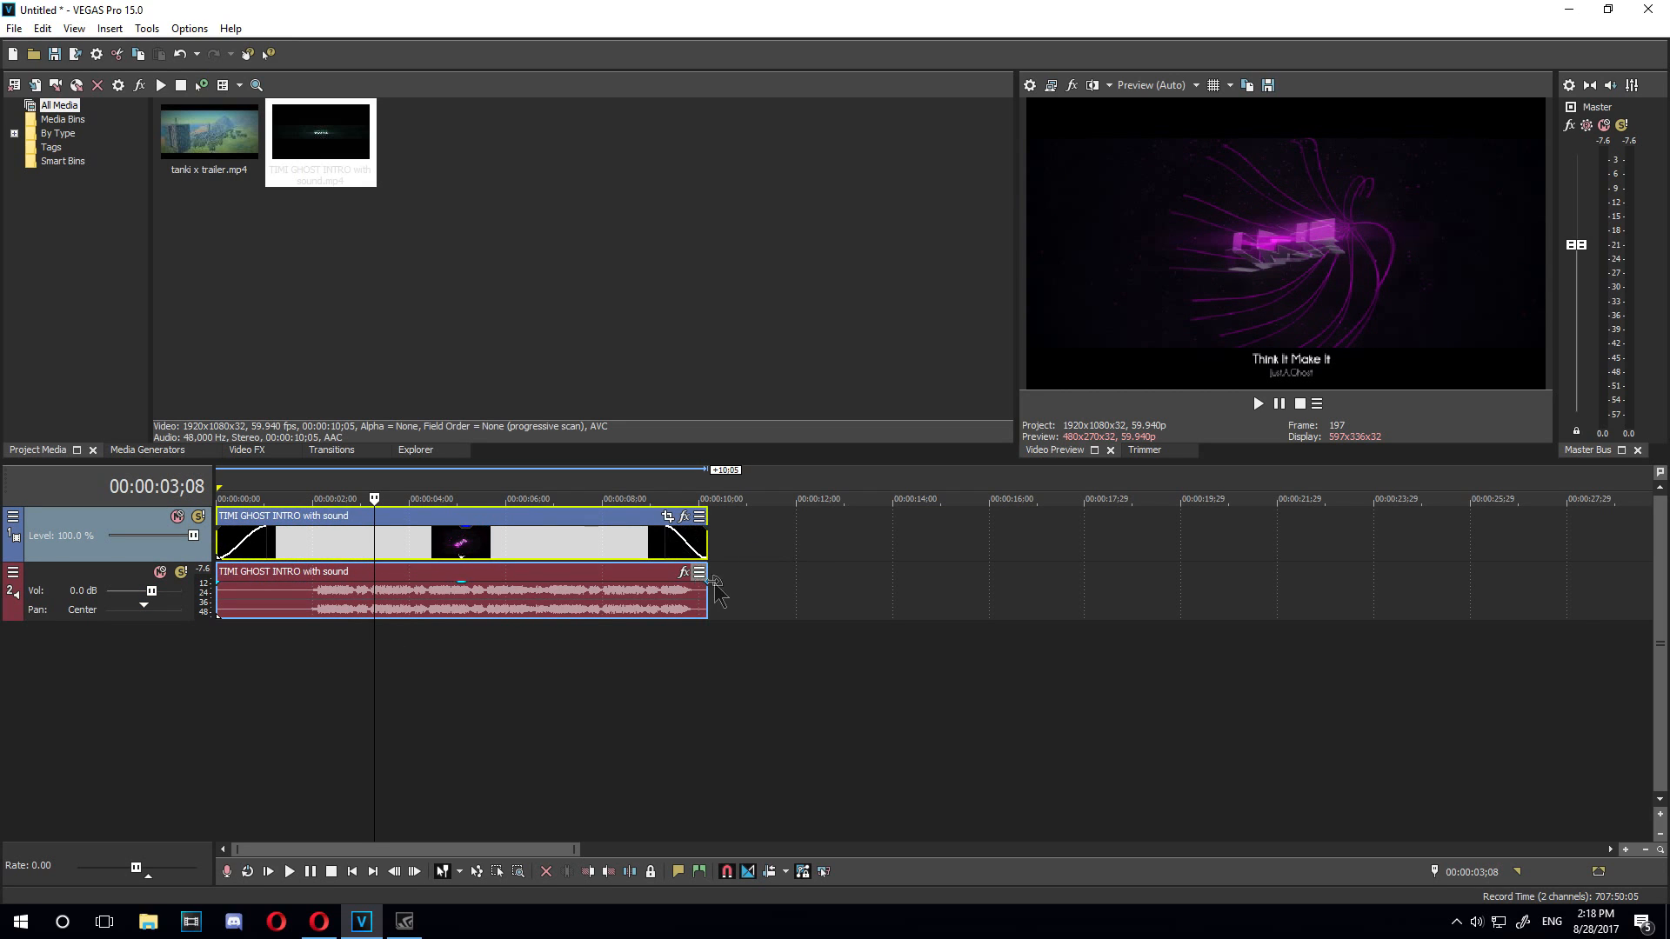
{"action": "left_click_drag", "start_coordinate": [708, 584], "coordinate": [661, 584]}
{"action": "left_click_drag", "start_coordinate": [215, 588], "coordinate": [329, 613]}
Move the grouped intro video and audio together to begin about 5 seconds 17 frames into the timeline
{"action": "left_click", "coordinate": [452, 535]}
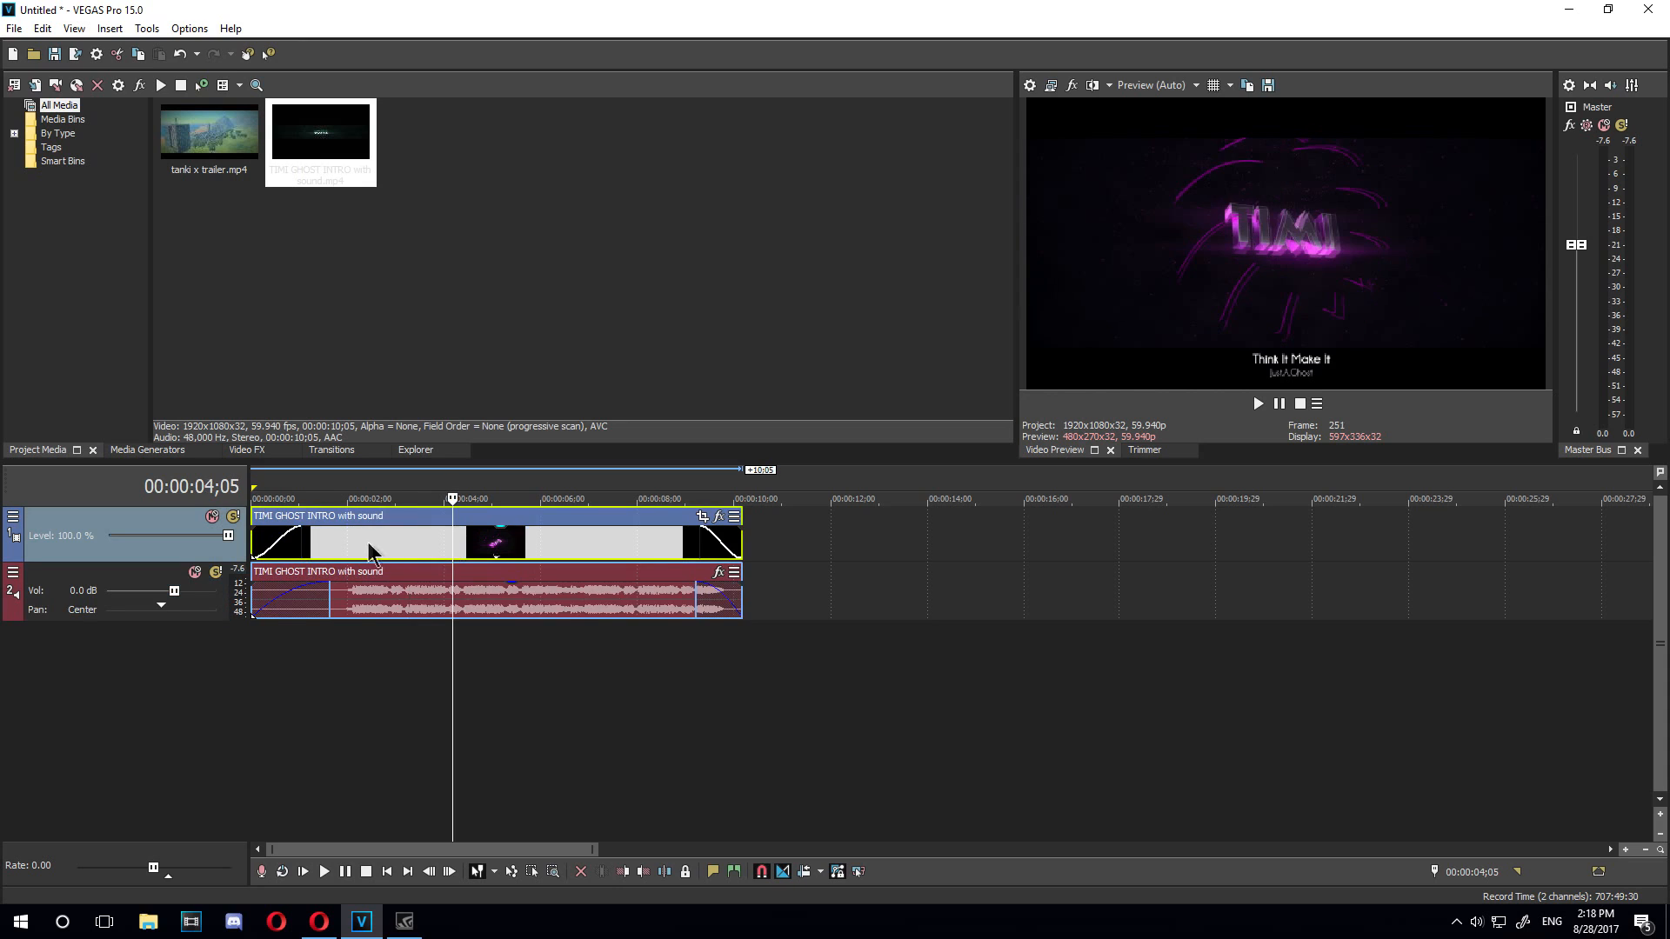
{"action": "left_click_drag", "start_coordinate": [368, 541], "coordinate": [660, 555]}
{"action": "left_click", "coordinate": [663, 600]}
{"action": "left_click", "coordinate": [662, 546]}
{"action": "left_click", "coordinate": [679, 597]}
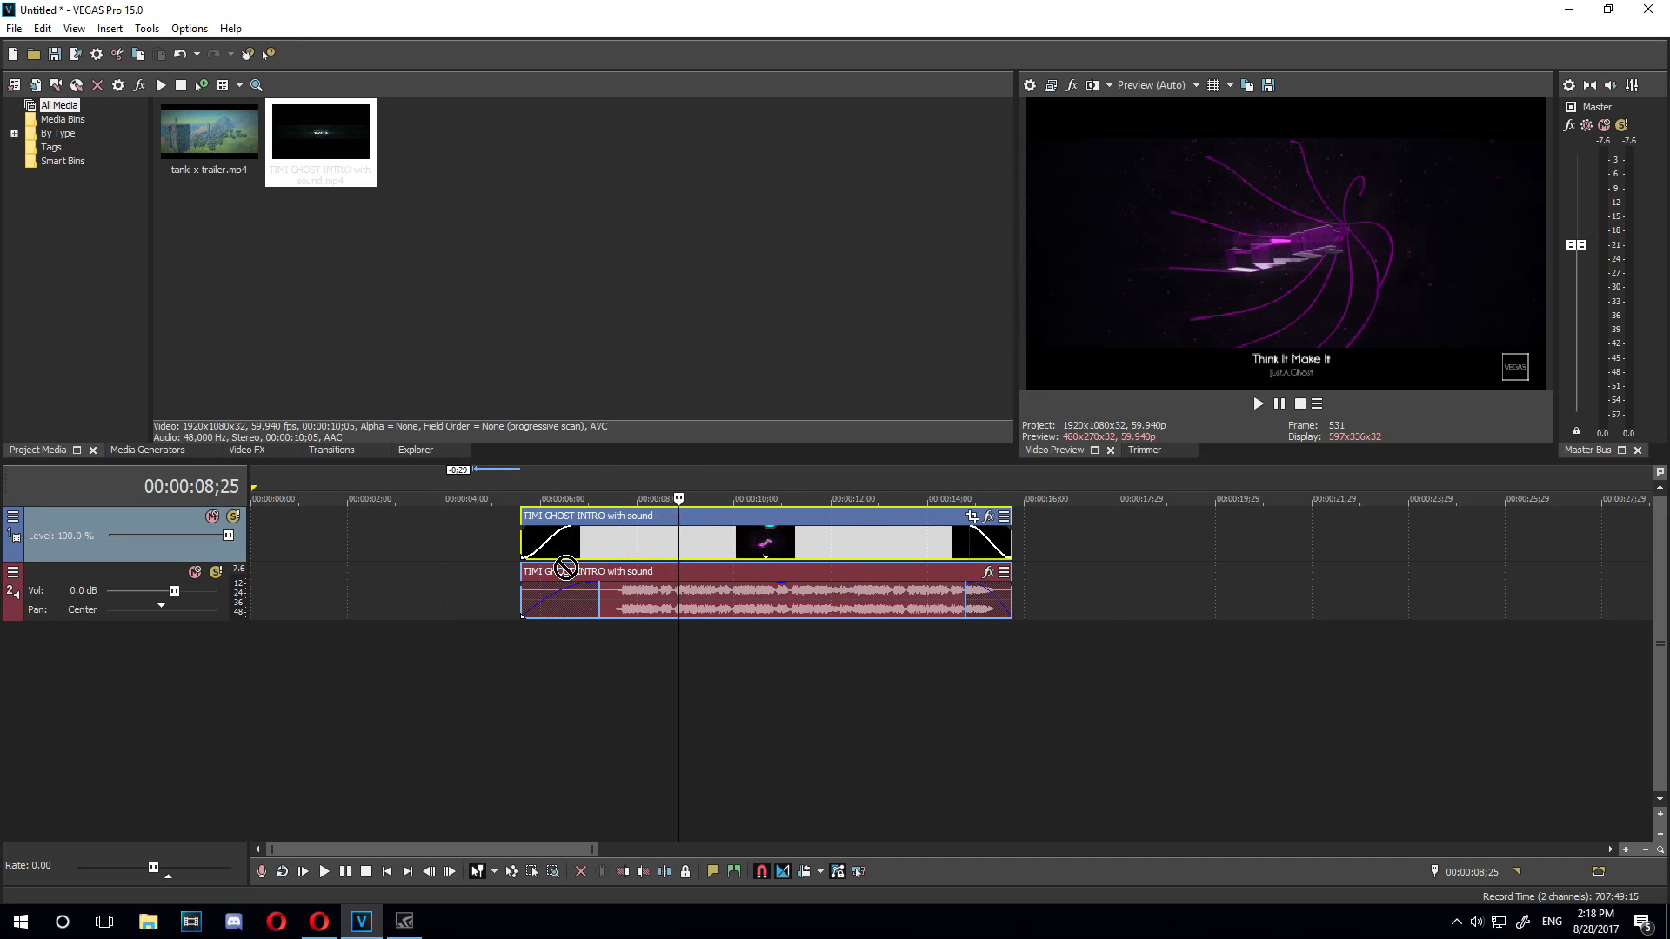
{"action": "left_click", "coordinate": [650, 595]}
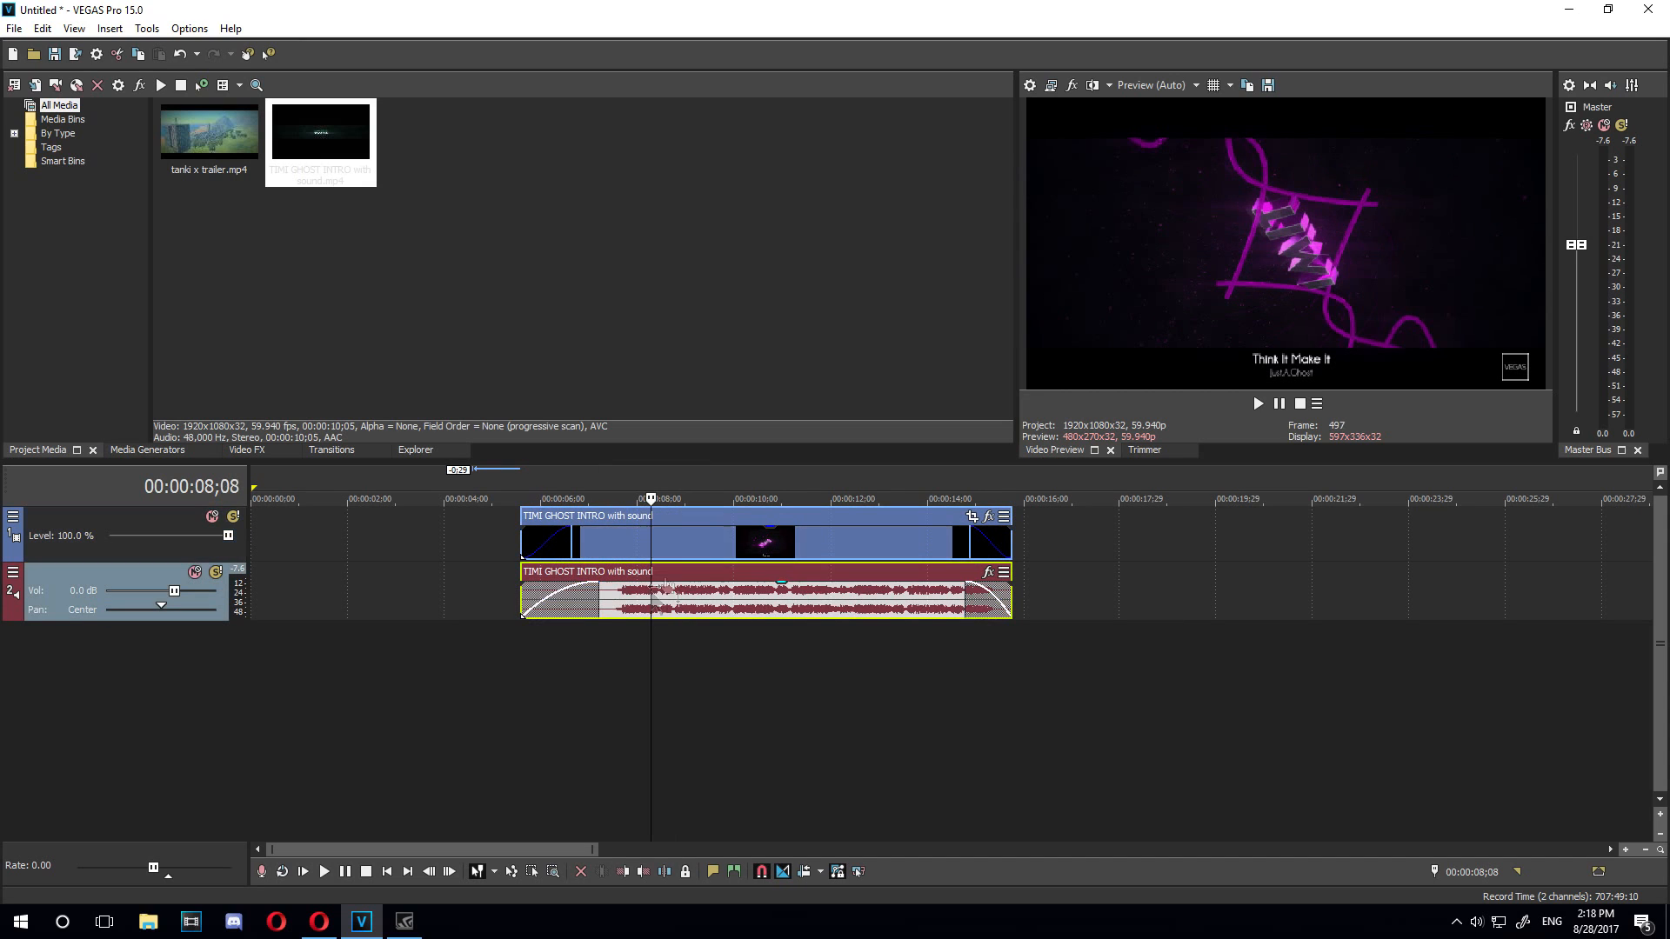
Ungroup the intro's video and audio events and move each one separately back to the start of the timeline
{"action": "left_click", "coordinate": [727, 544]}
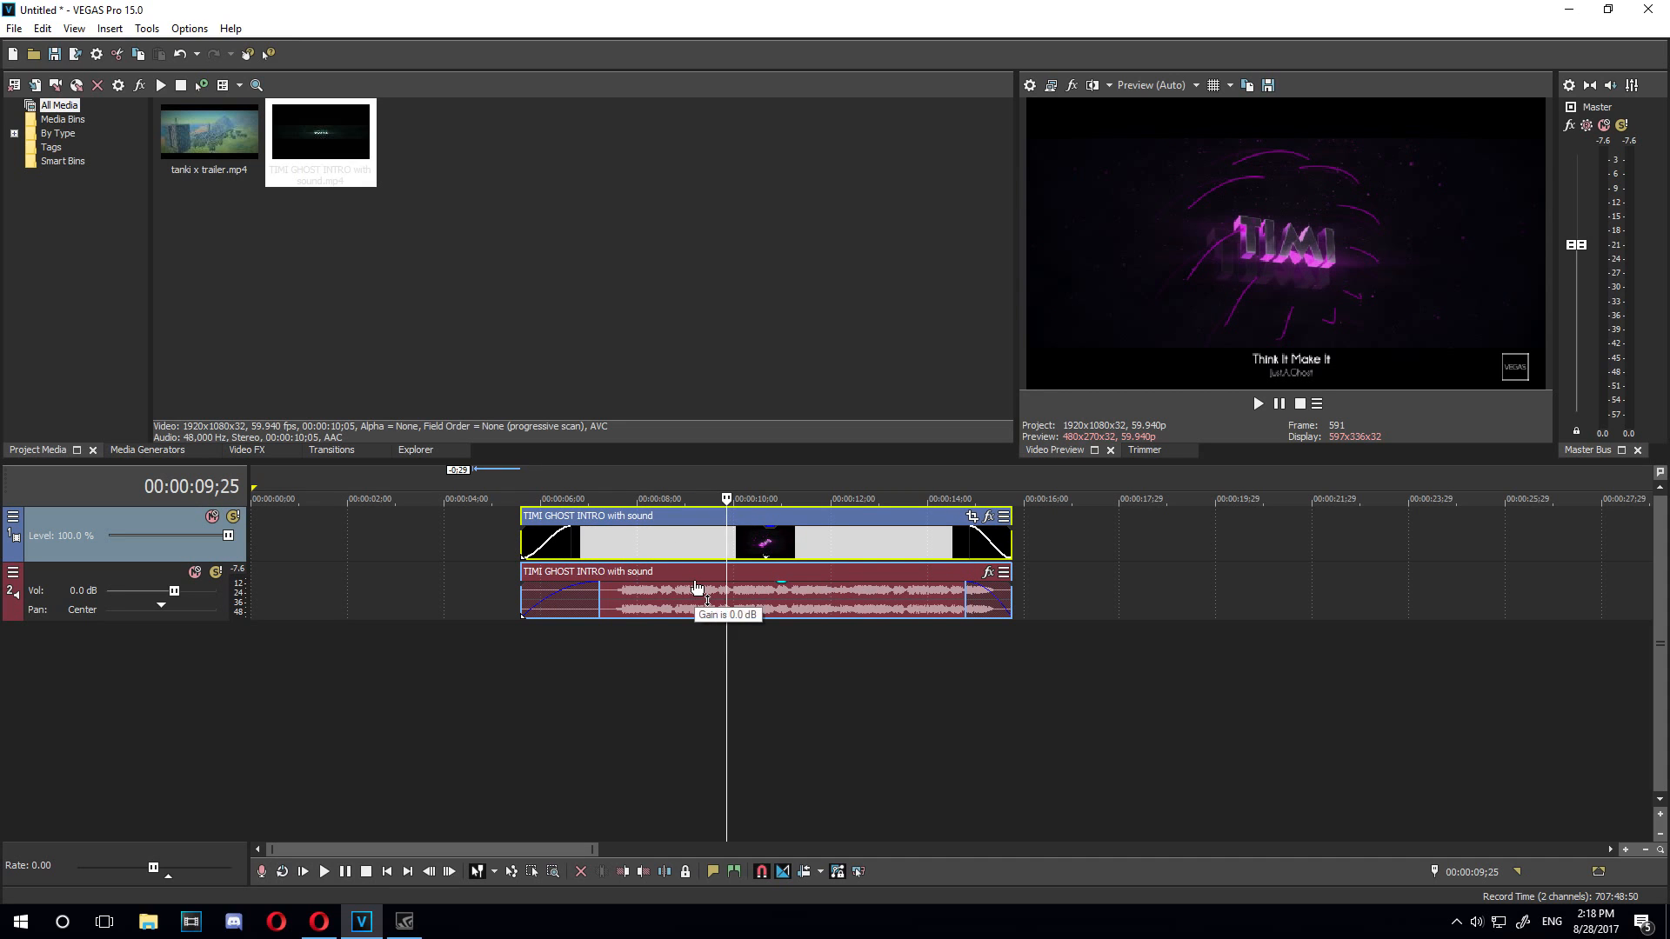
{"action": "key", "text": "u"}
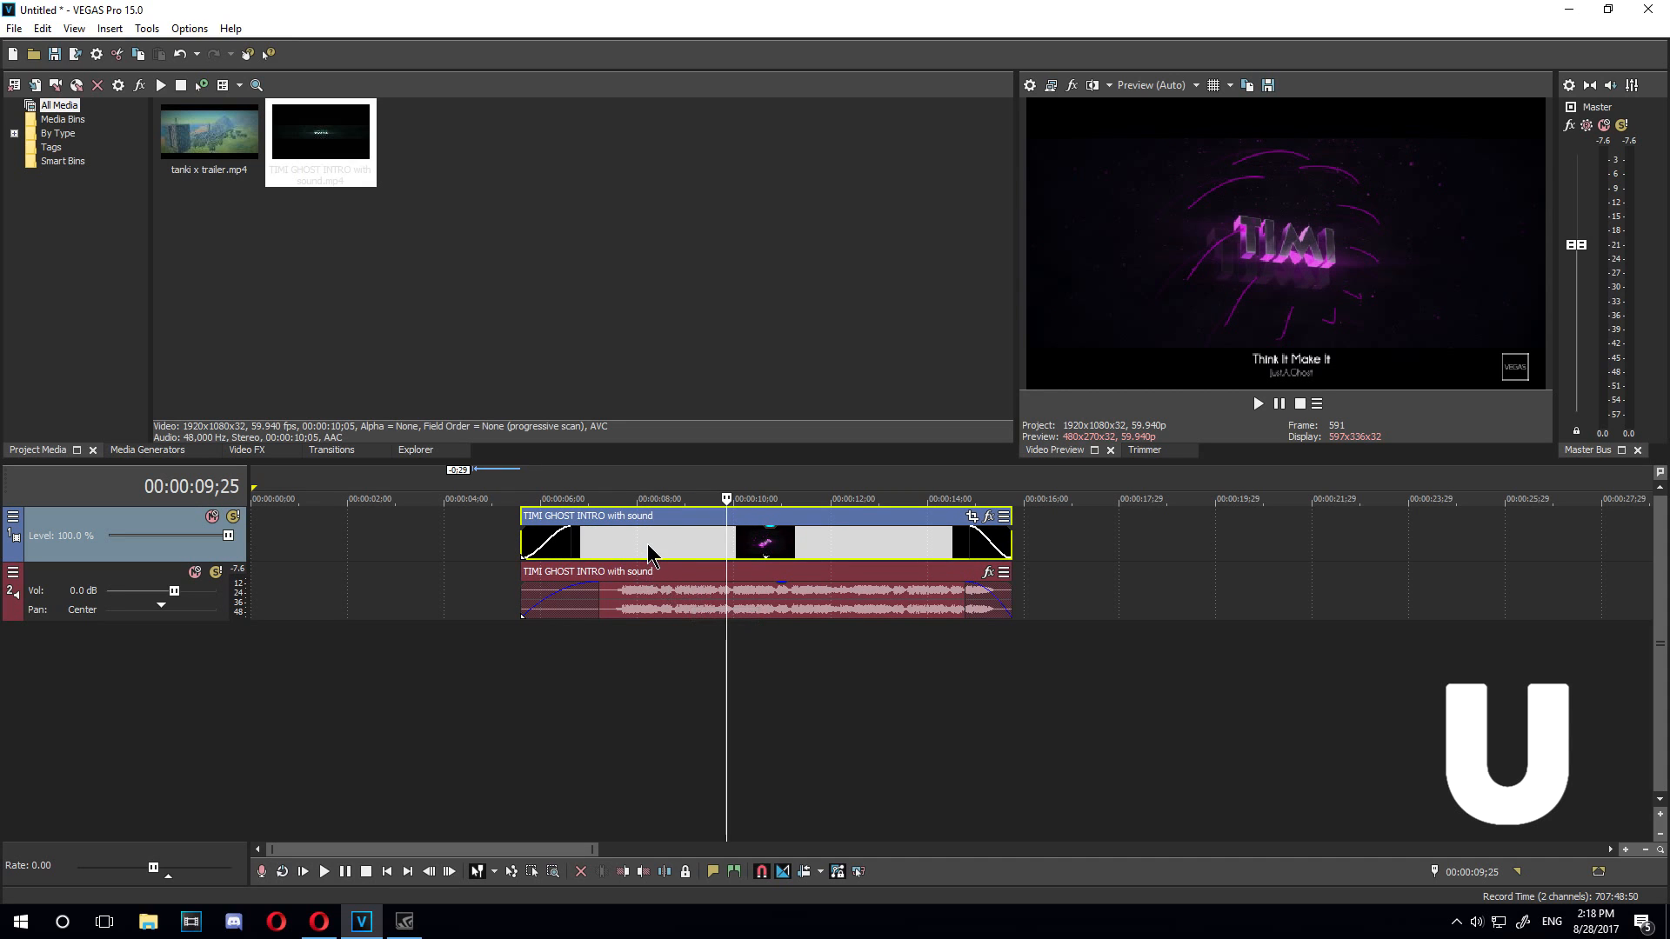
{"action": "left_click_drag", "start_coordinate": [745, 544], "coordinate": [309, 549]}
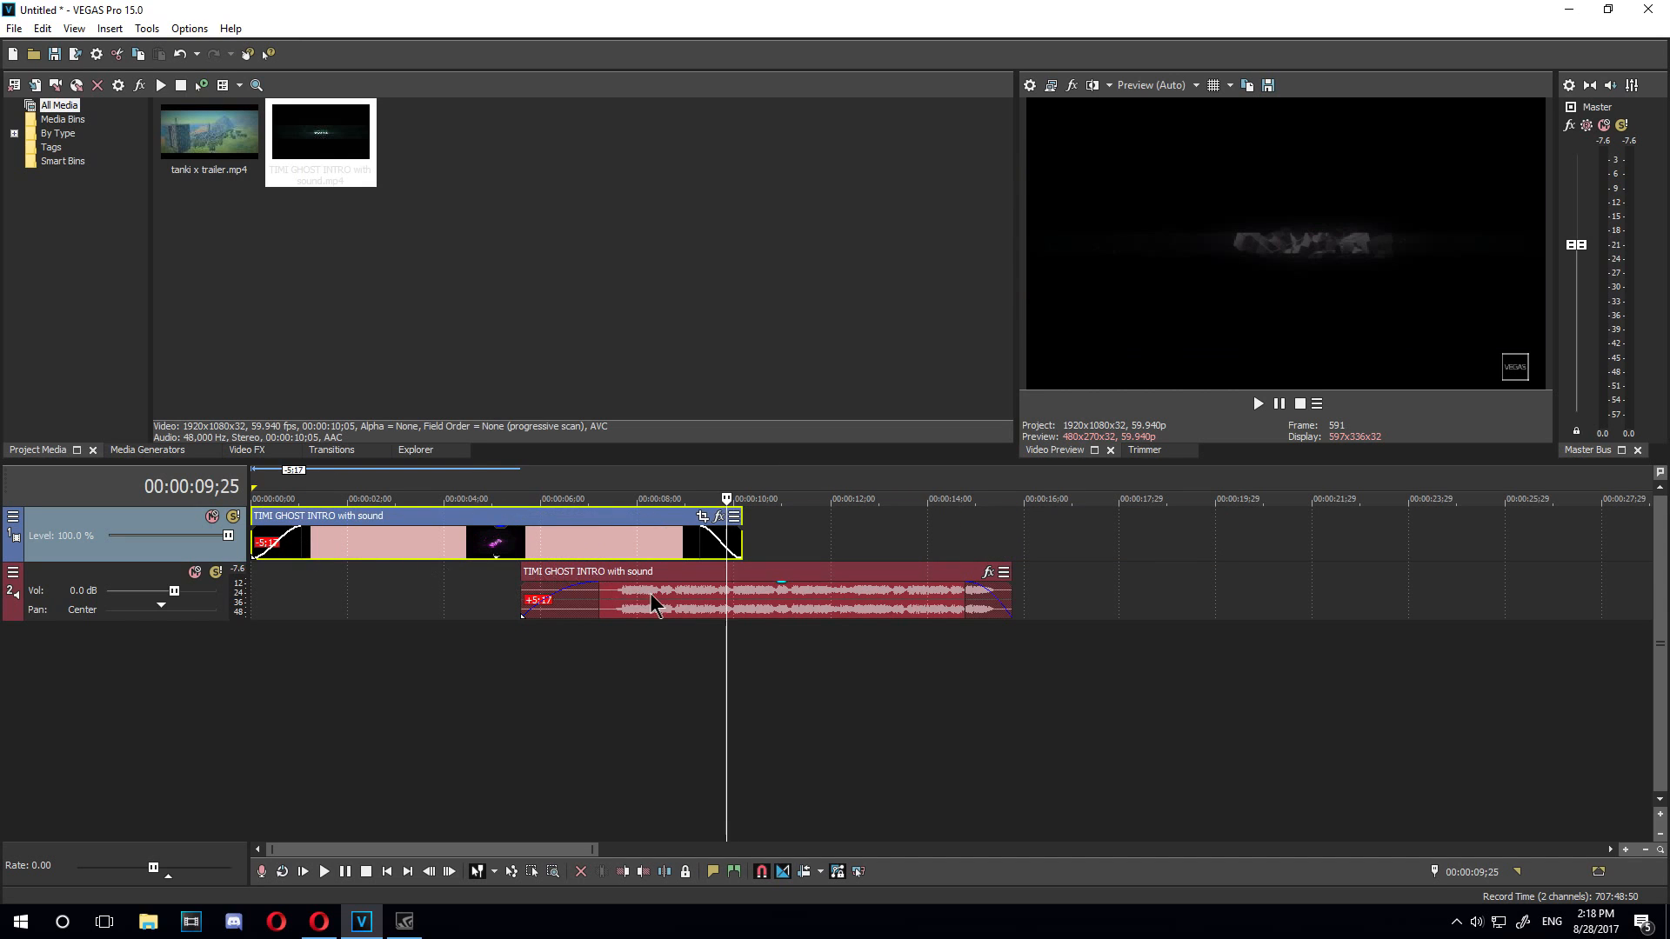
{"action": "left_click_drag", "start_coordinate": [619, 597], "coordinate": [287, 591]}
Split the intro's video event at 00:00:04;20, leaving the ungrouped audio event whole
{"action": "left_click", "coordinate": [403, 554]}
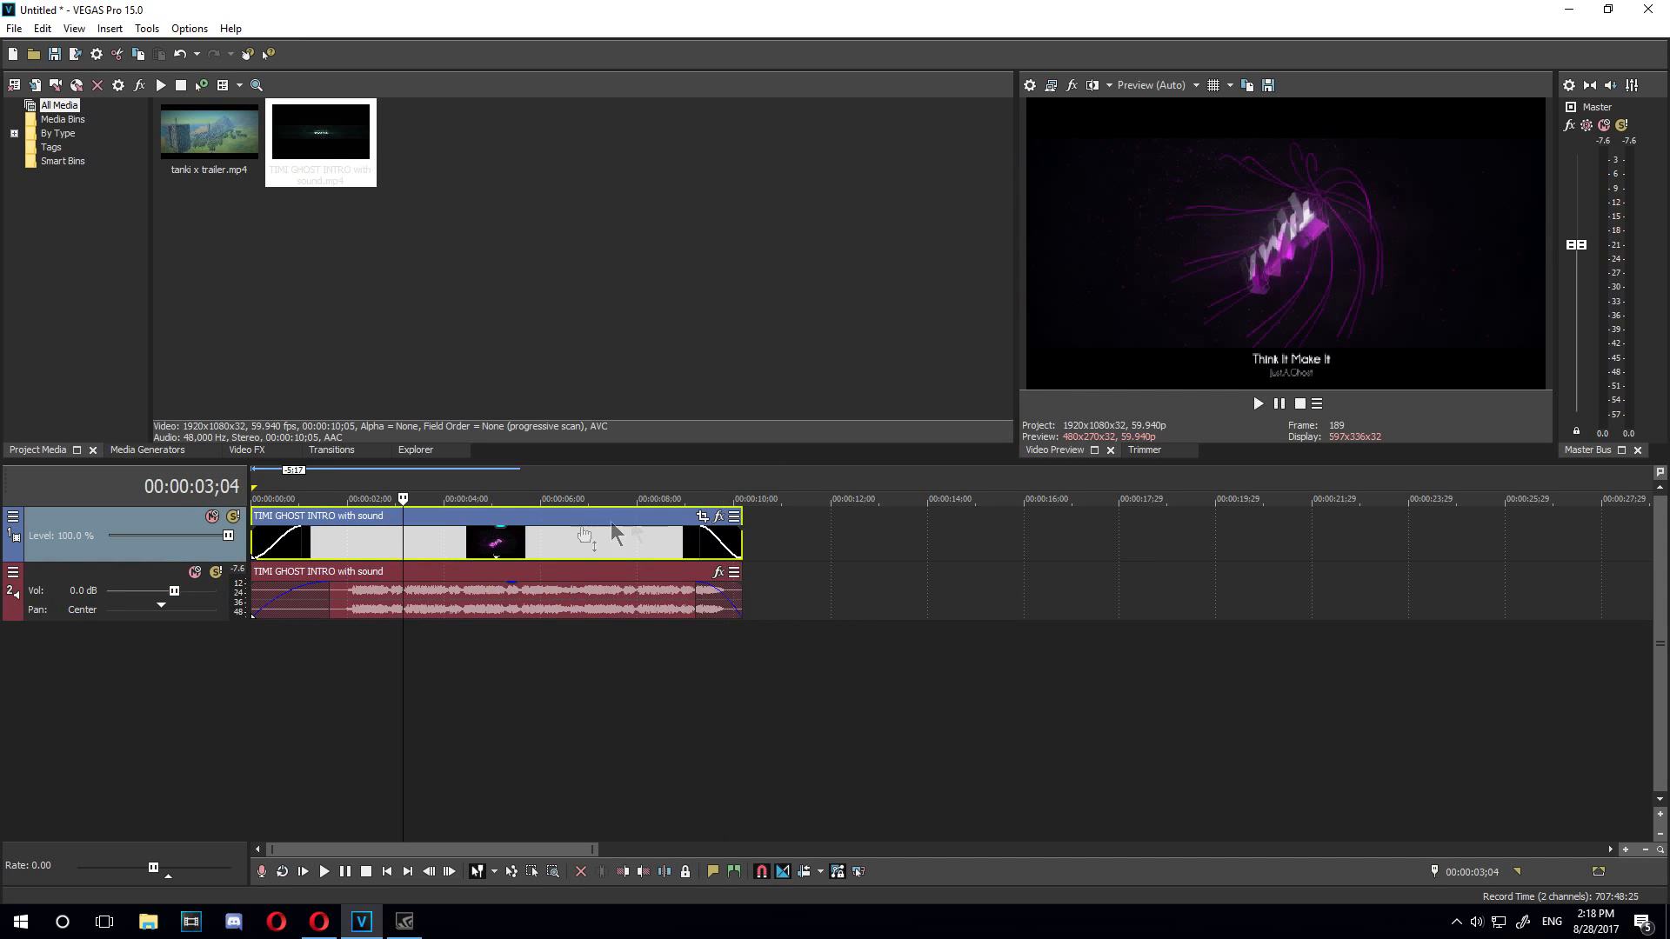
{"action": "left_click", "coordinate": [397, 553]}
{"action": "left_click", "coordinate": [486, 545]}
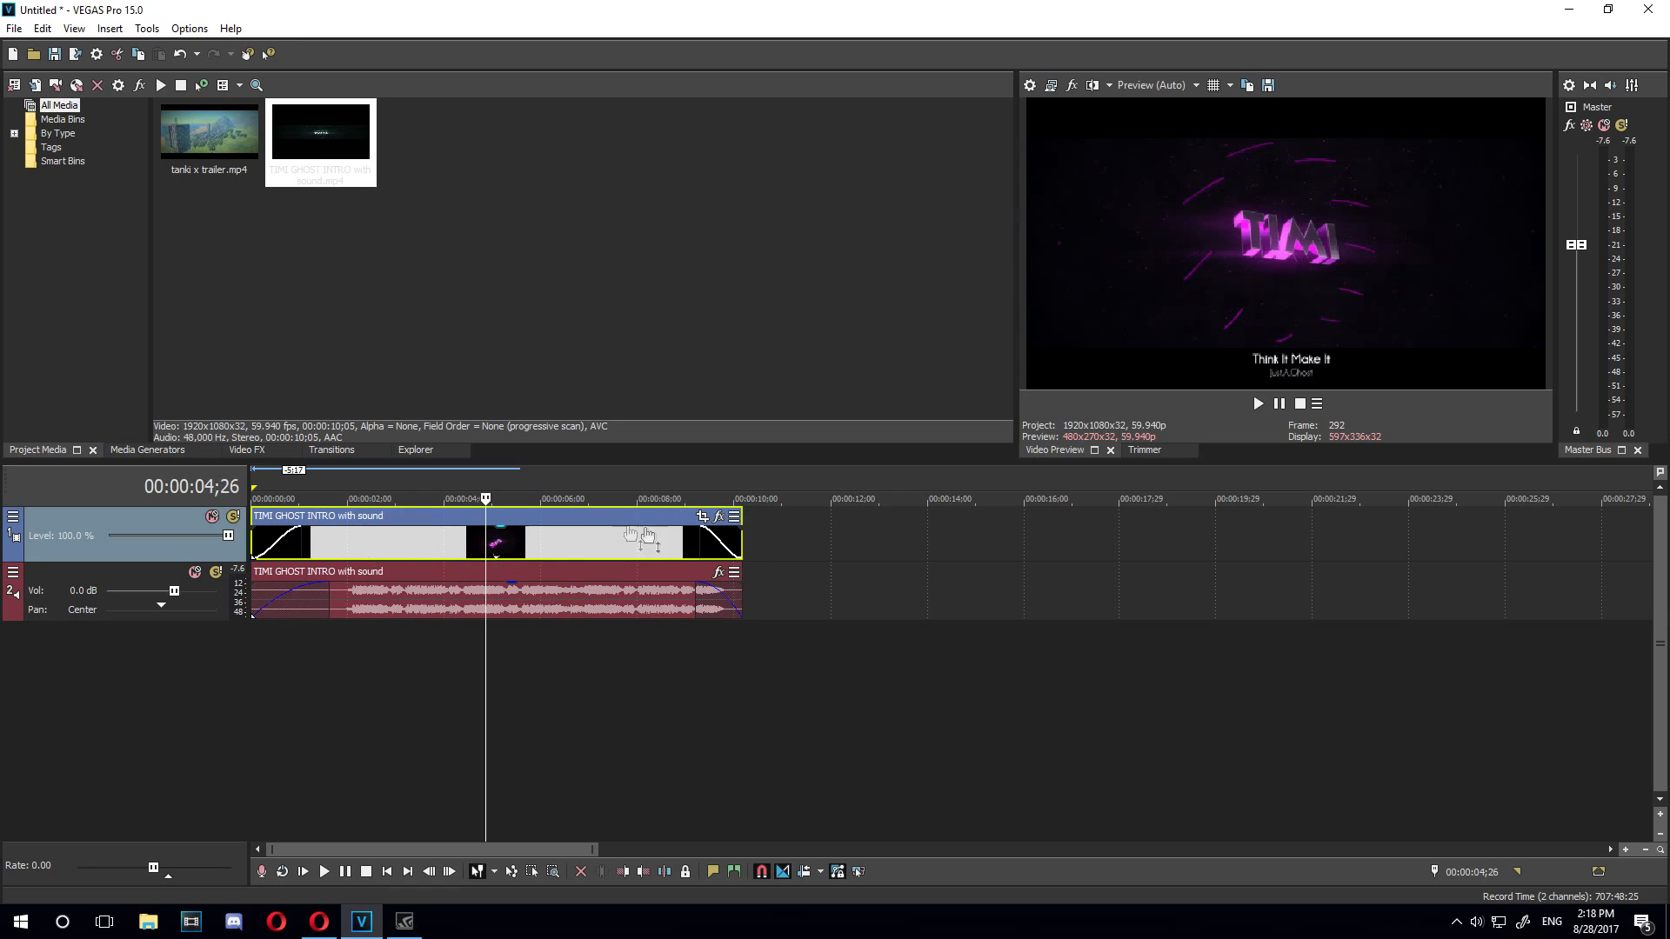
{"action": "left_click", "coordinate": [437, 546]}
{"action": "left_click", "coordinate": [385, 545]}
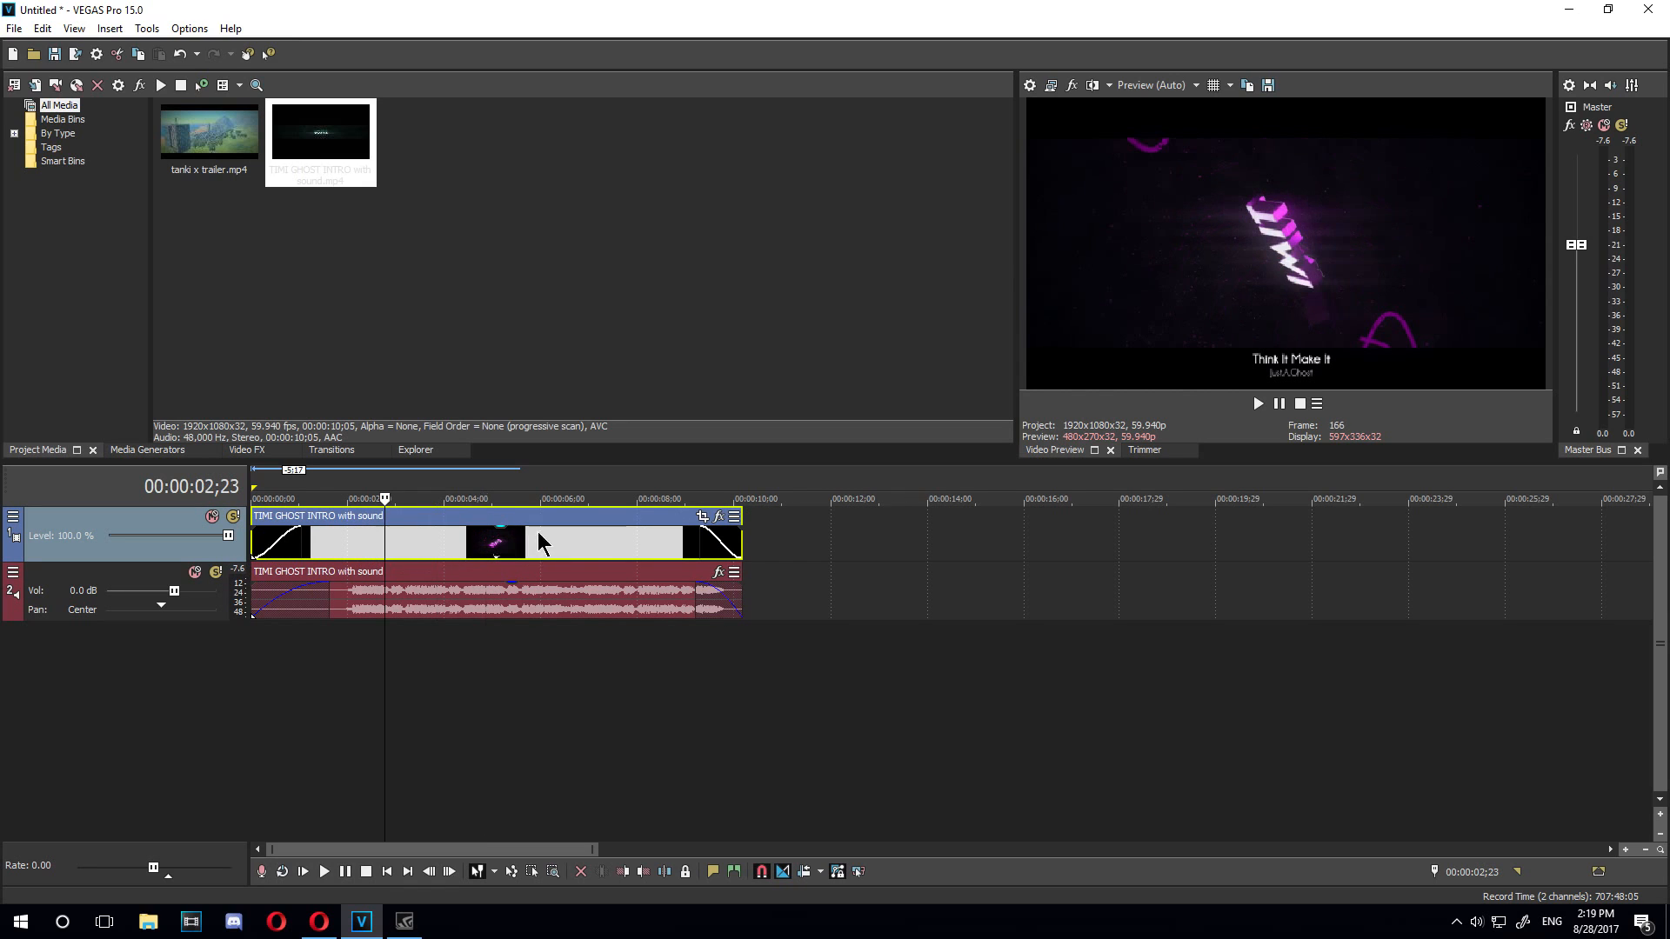
{"action": "left_click", "coordinate": [477, 548]}
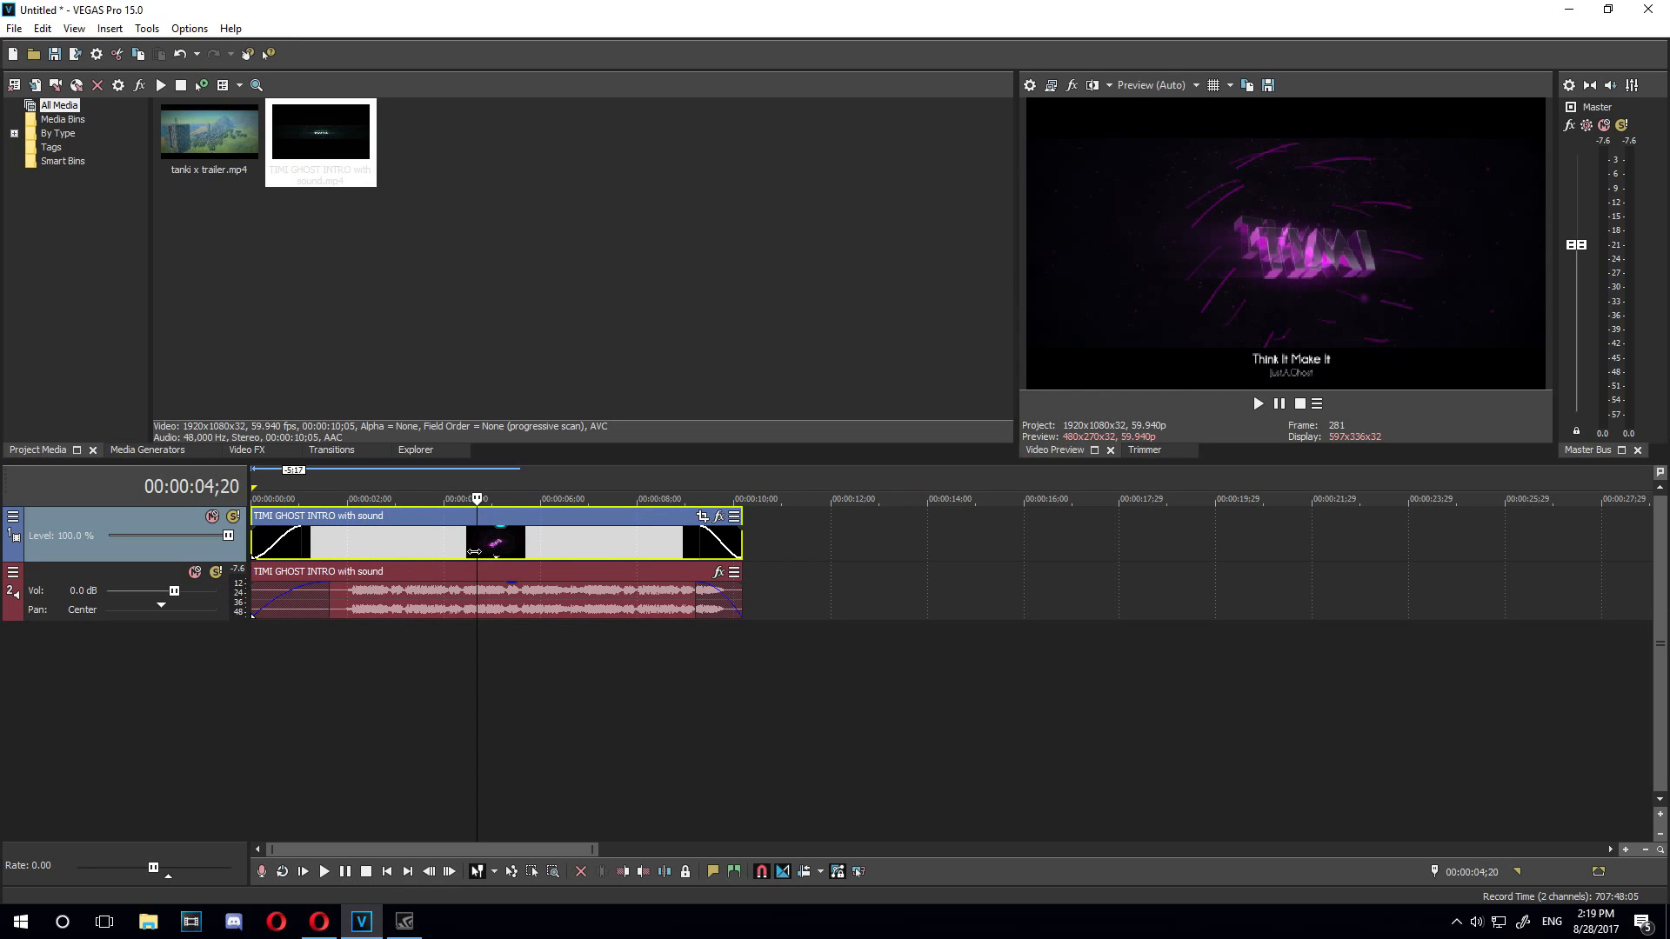
{"action": "key", "text": "s"}
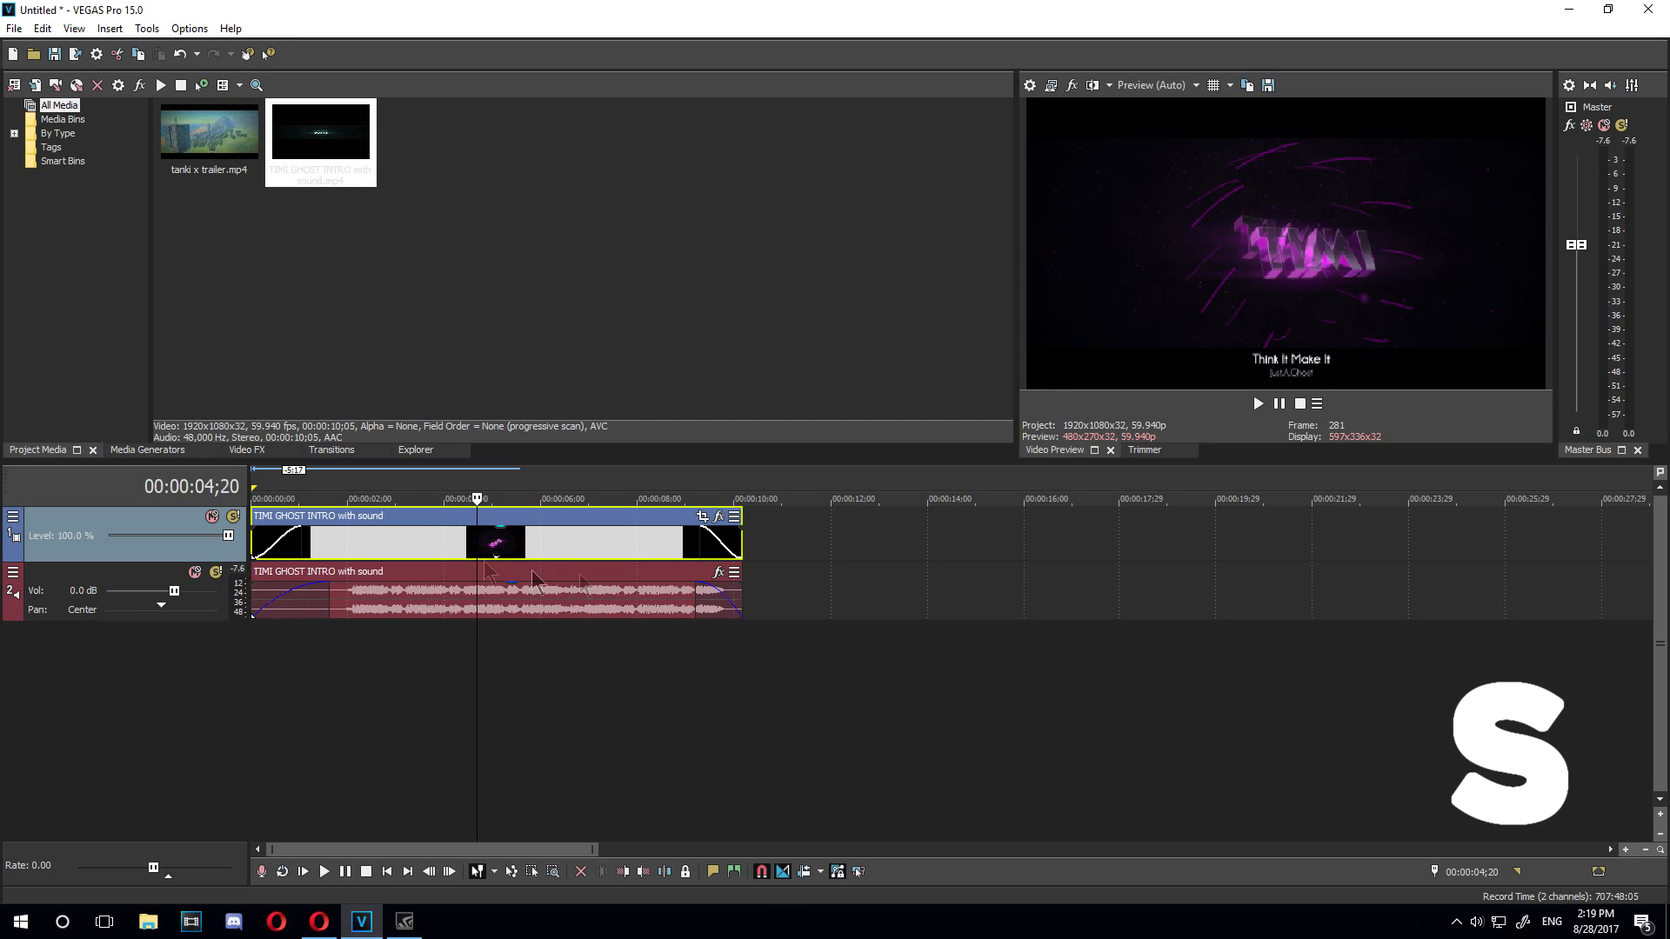
{"action": "left_click_drag", "start_coordinate": [592, 547], "coordinate": [516, 552]}
{"action": "left_click", "coordinate": [456, 675]}
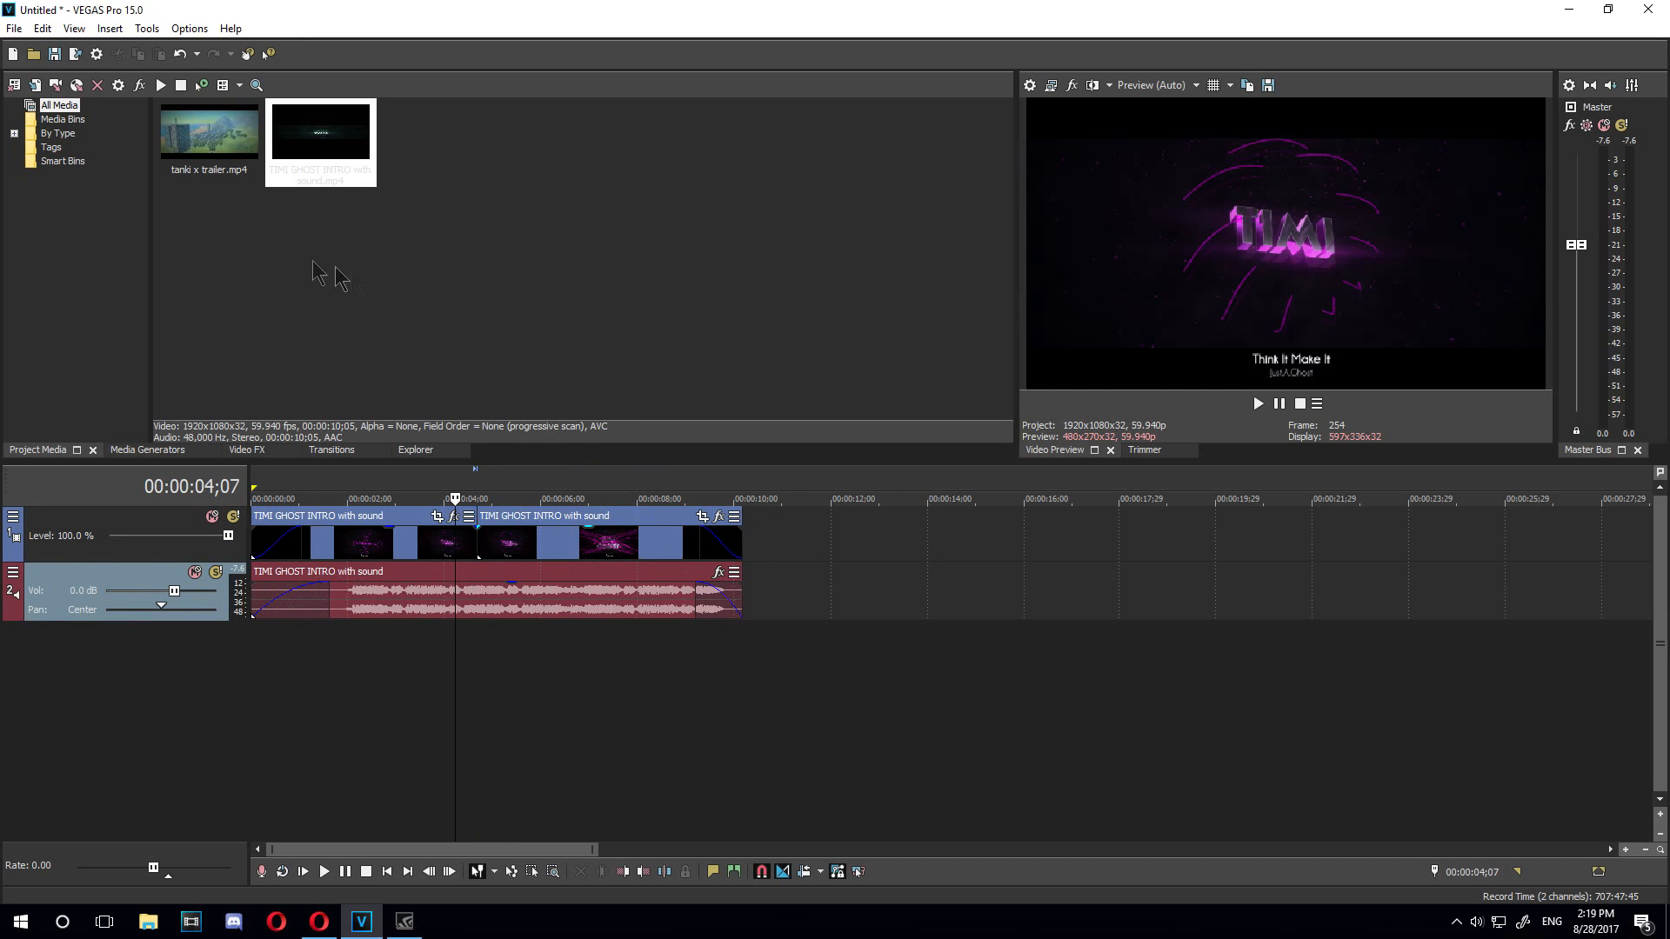
Place tanki x trailer.mp4 directly after the intro on the same tracks and start a playback check from 00:00:08;20
{"action": "left_click_drag", "start_coordinate": [207, 165], "coordinate": [720, 550]}
{"action": "left_click", "coordinate": [670, 539]}
{"action": "key", "text": "space"}
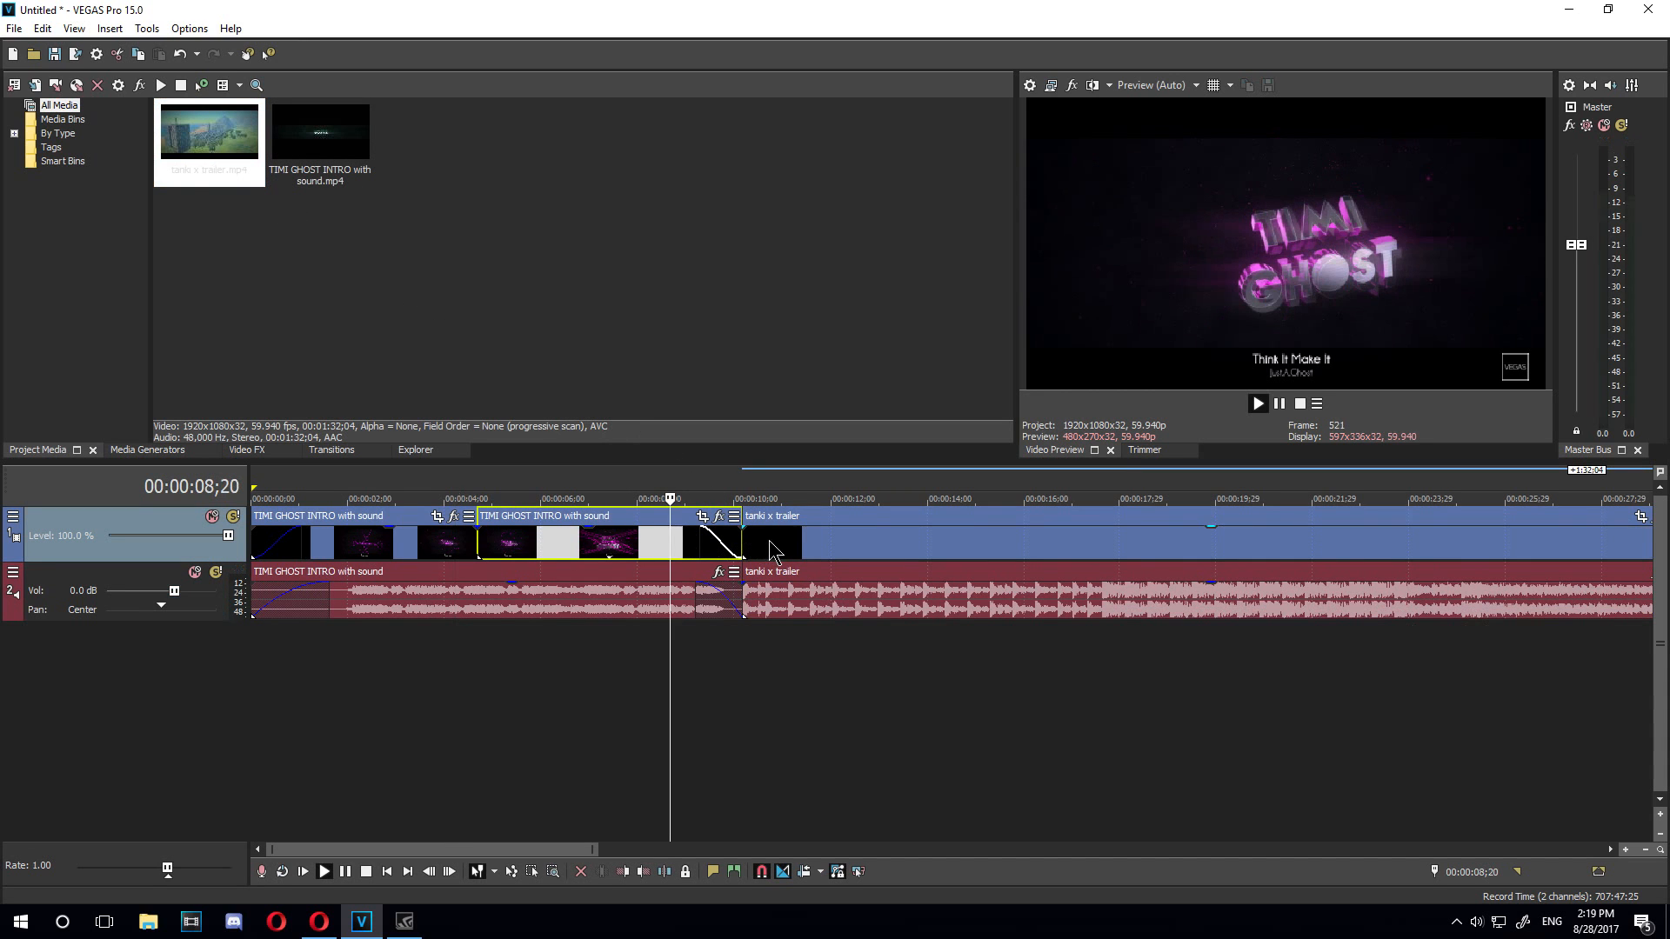
{"action": "key", "text": "space"}
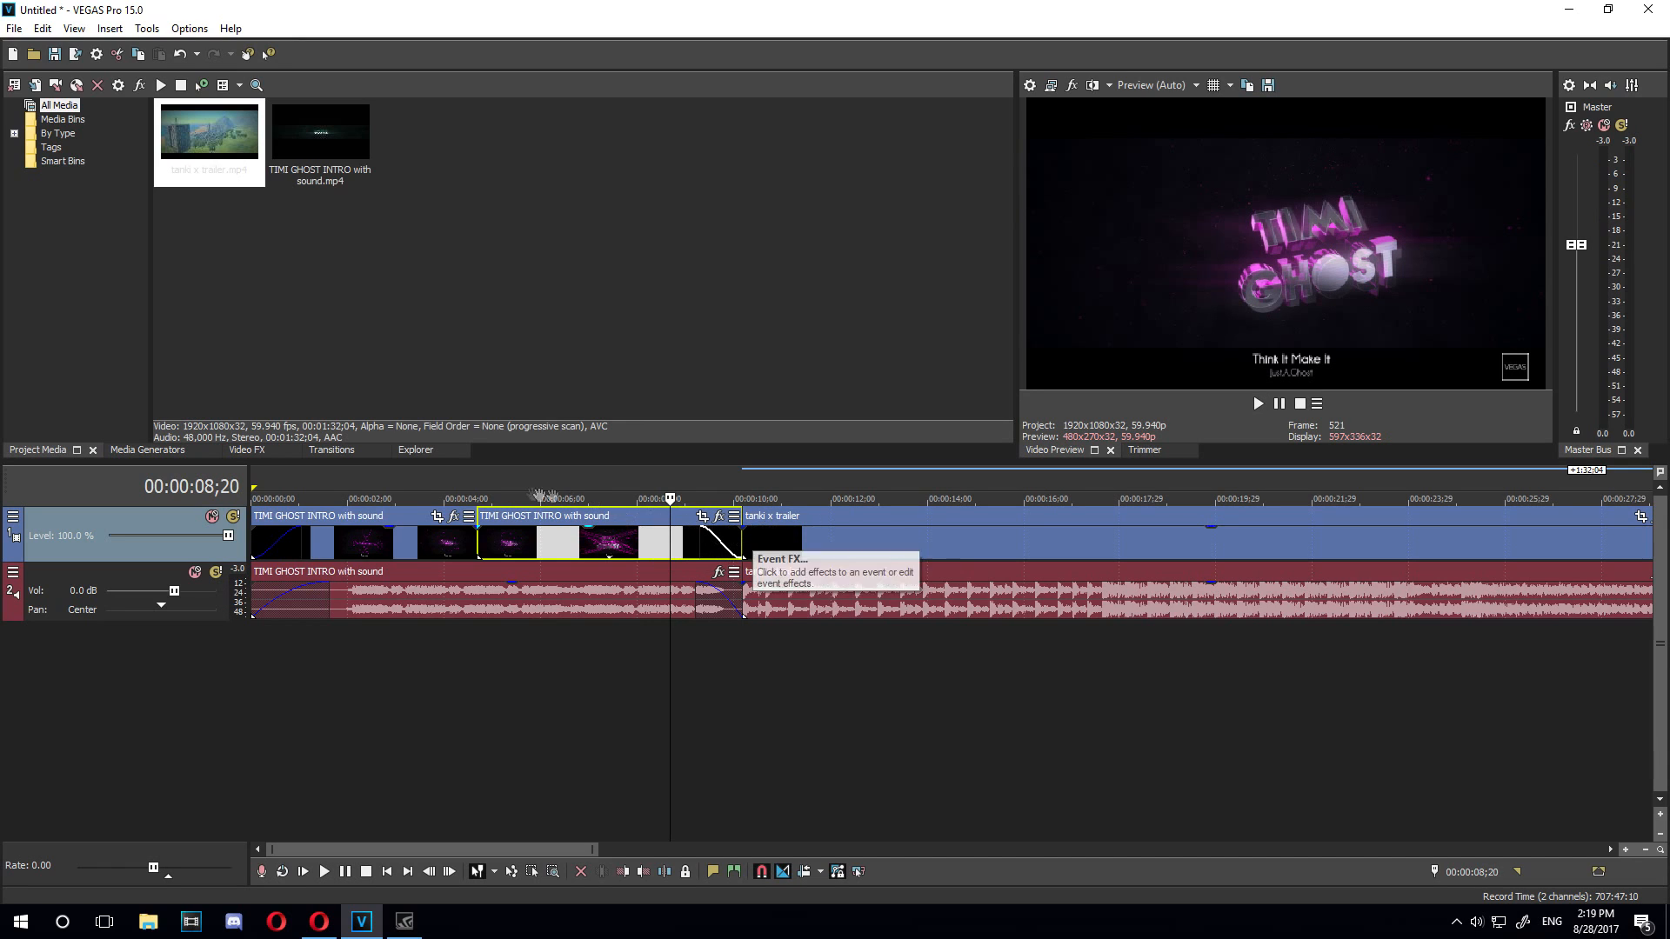
Remove the fade-out from the second intro video piece and play back the ending before the trailer
{"action": "left_click_drag", "start_coordinate": [700, 531], "coordinate": [747, 538]}
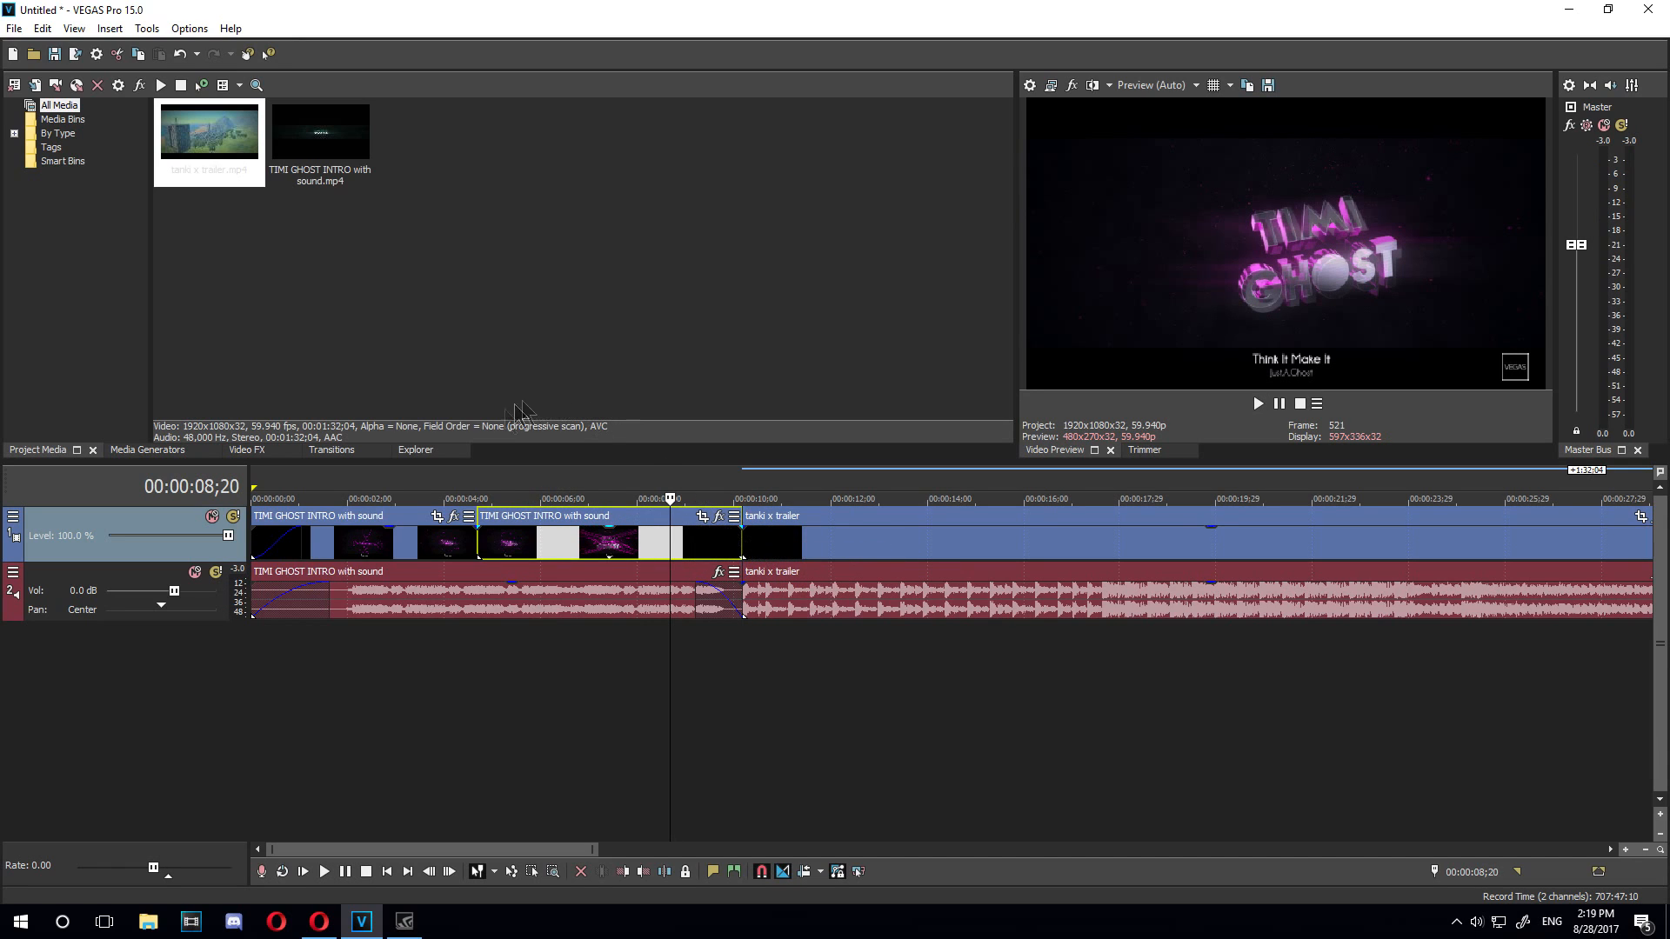
{"action": "key", "text": "space"}
{"action": "left_click", "coordinate": [1280, 405]}
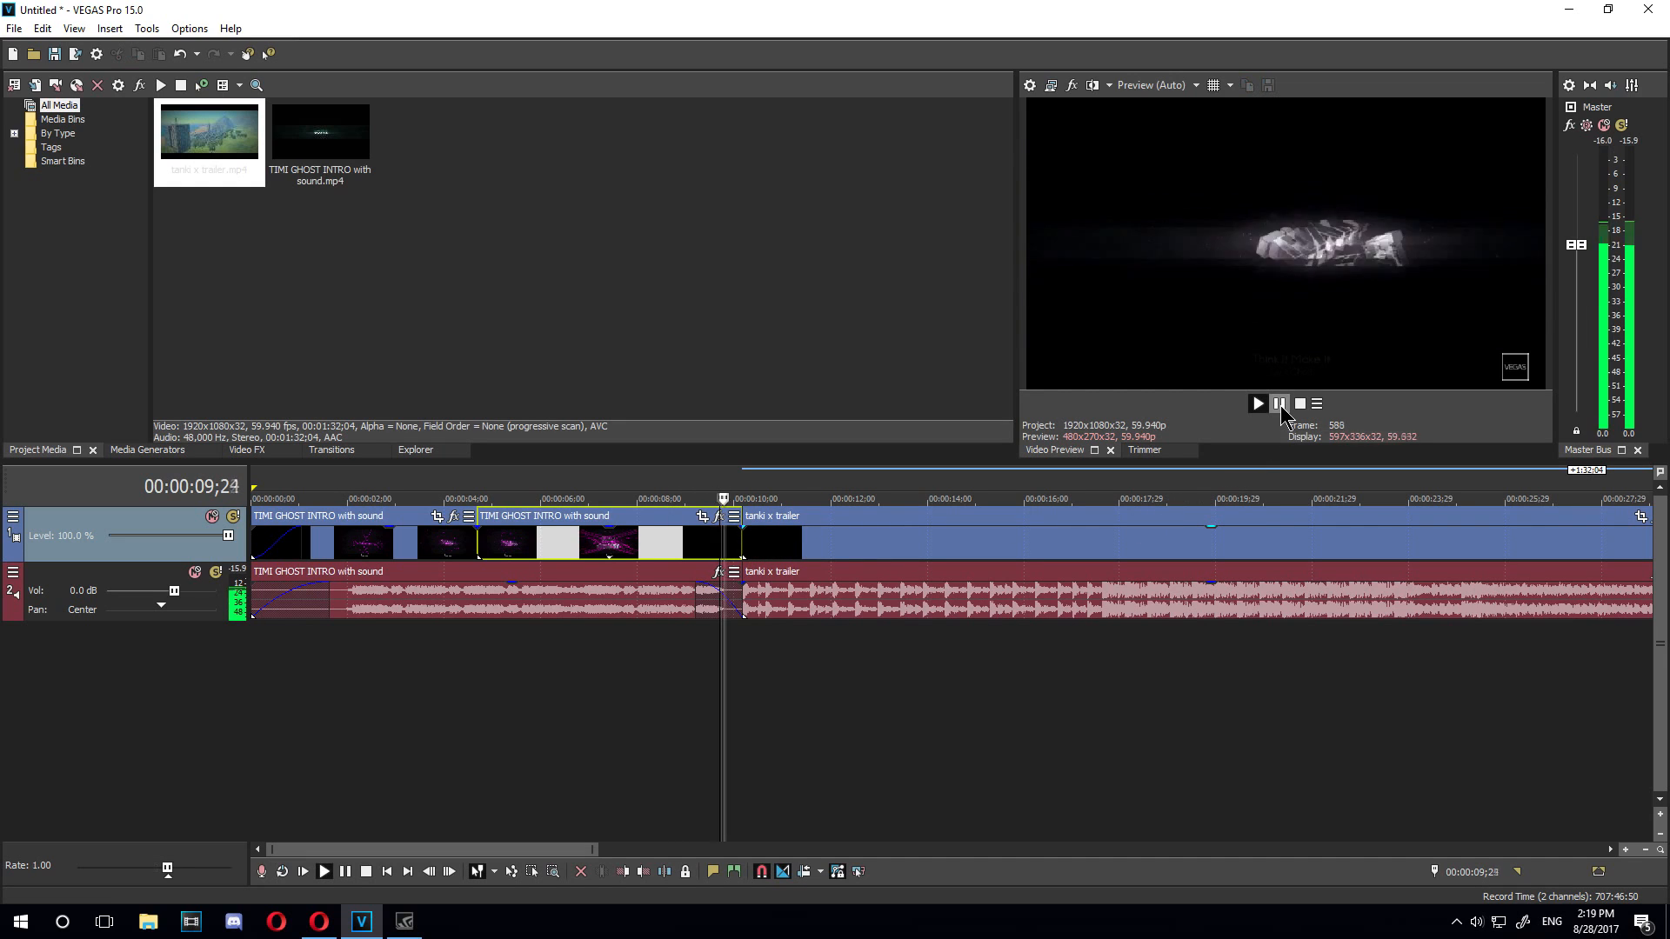
Apply the Page Roll transition preset "Bottom-Right, Medium Curl" to the cut between the second intro video piece and the trailer
{"action": "left_click", "coordinate": [1280, 405]}
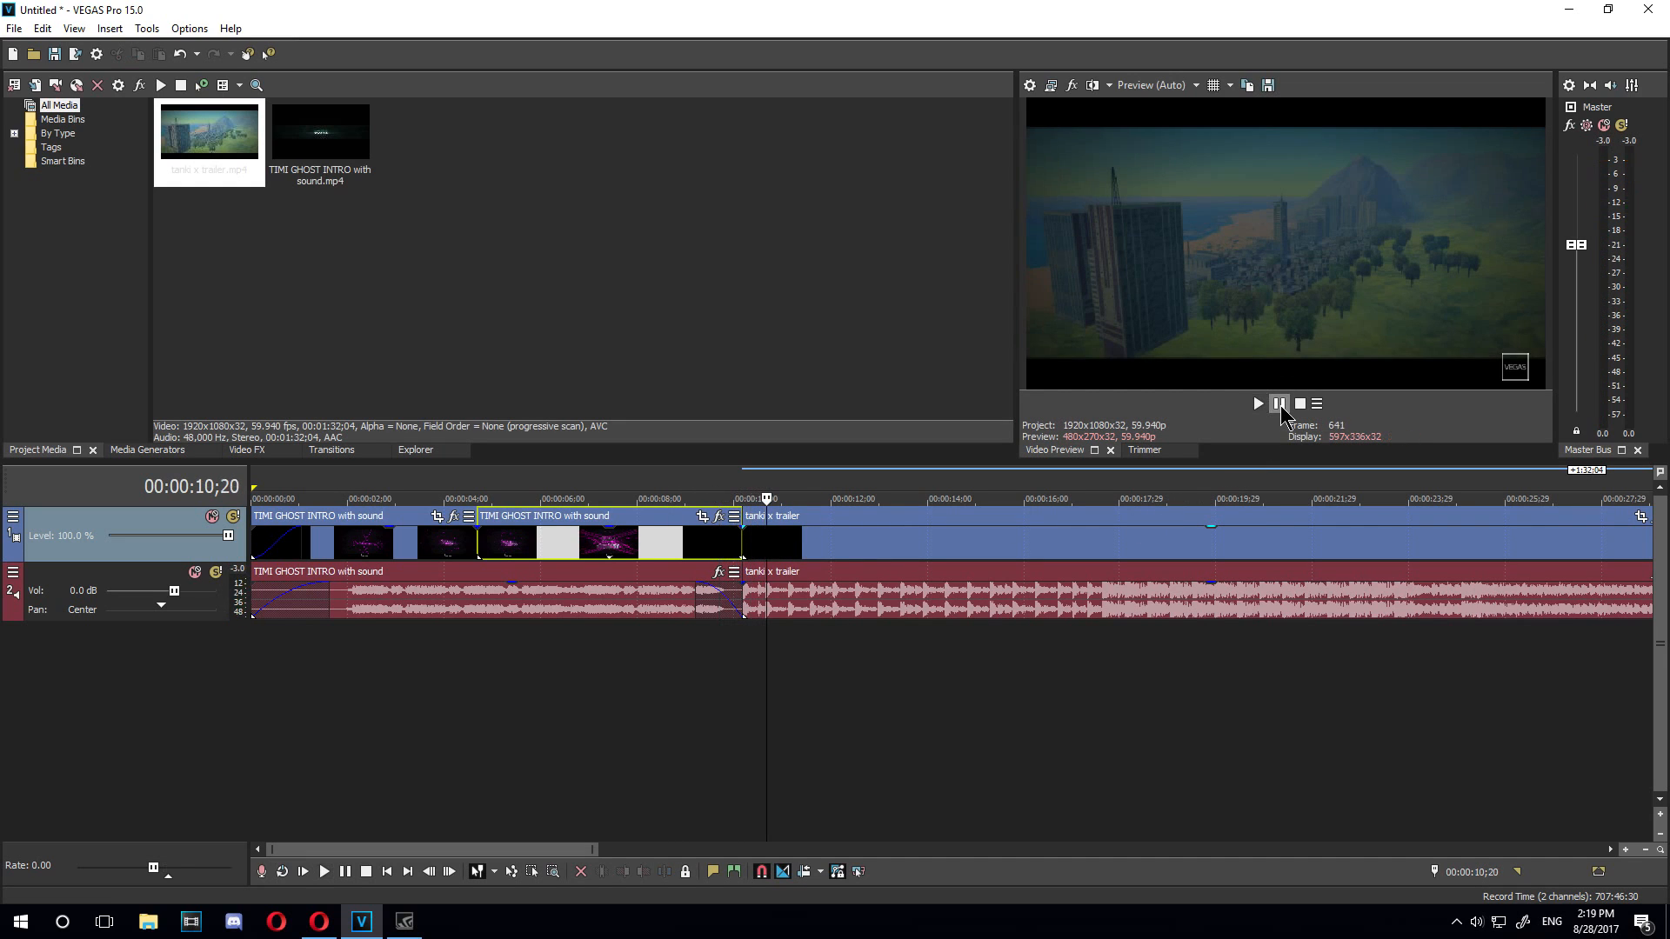
{"action": "left_click", "coordinate": [330, 450]}
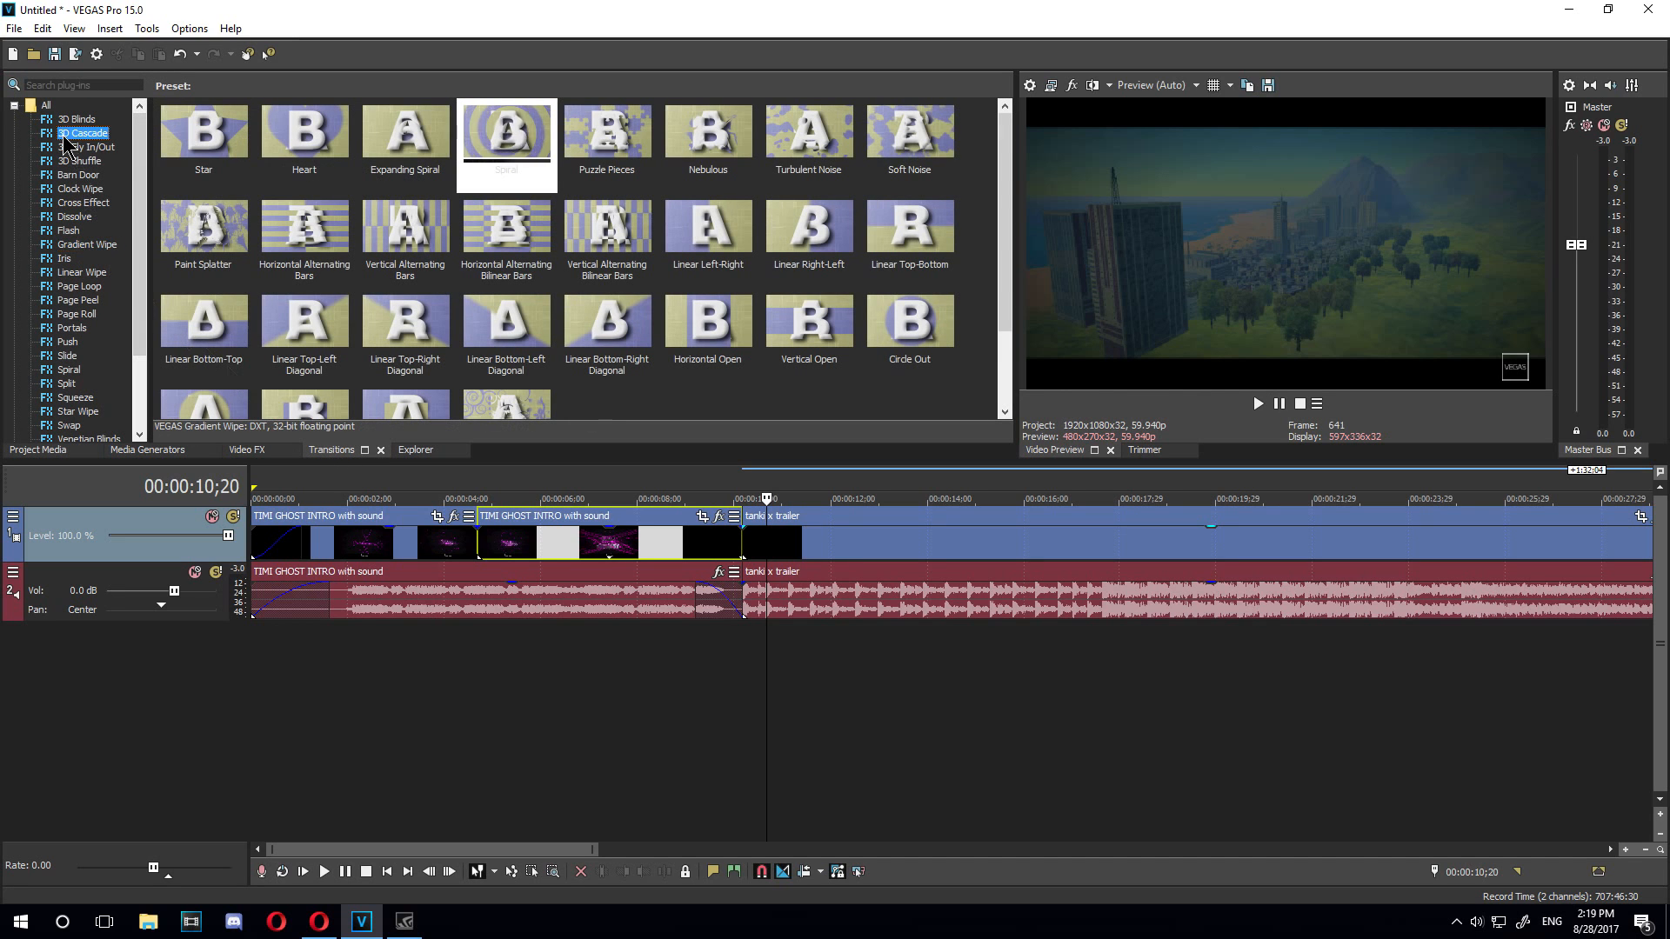
{"action": "left_click", "coordinate": [62, 204]}
{"action": "left_click", "coordinate": [60, 259]}
{"action": "left_click", "coordinate": [66, 316]}
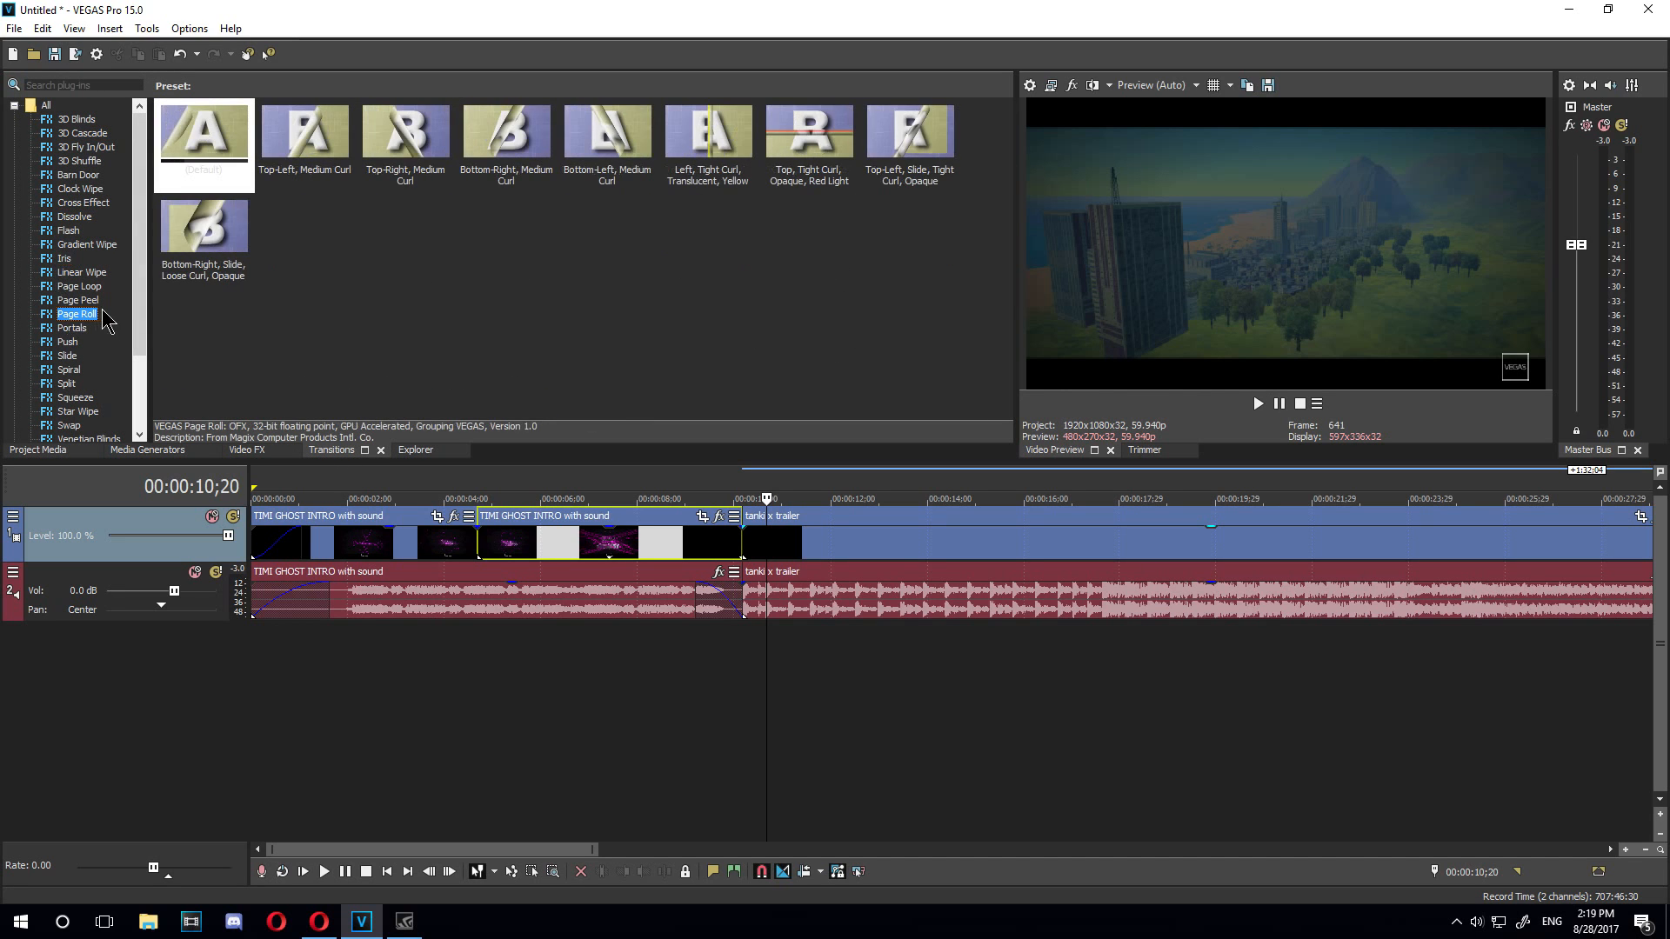
{"action": "left_click", "coordinate": [75, 344]}
{"action": "left_click", "coordinate": [76, 314]}
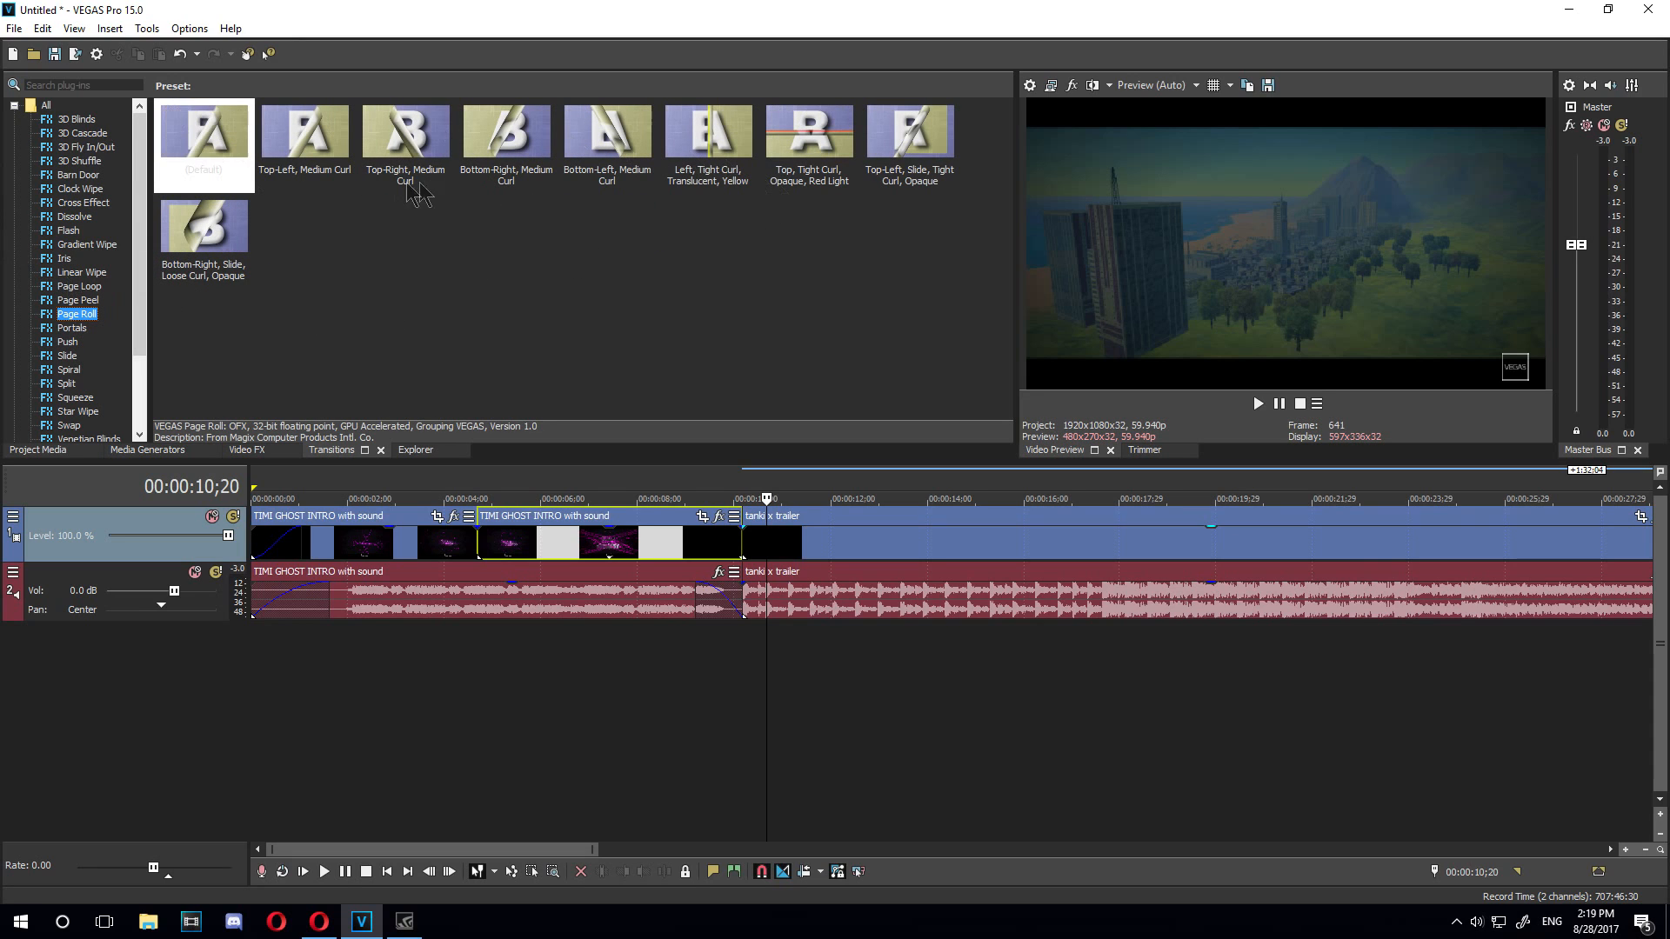
{"action": "left_click", "coordinate": [487, 137]}
{"action": "left_click_drag", "start_coordinate": [678, 415], "coordinate": [745, 540]}
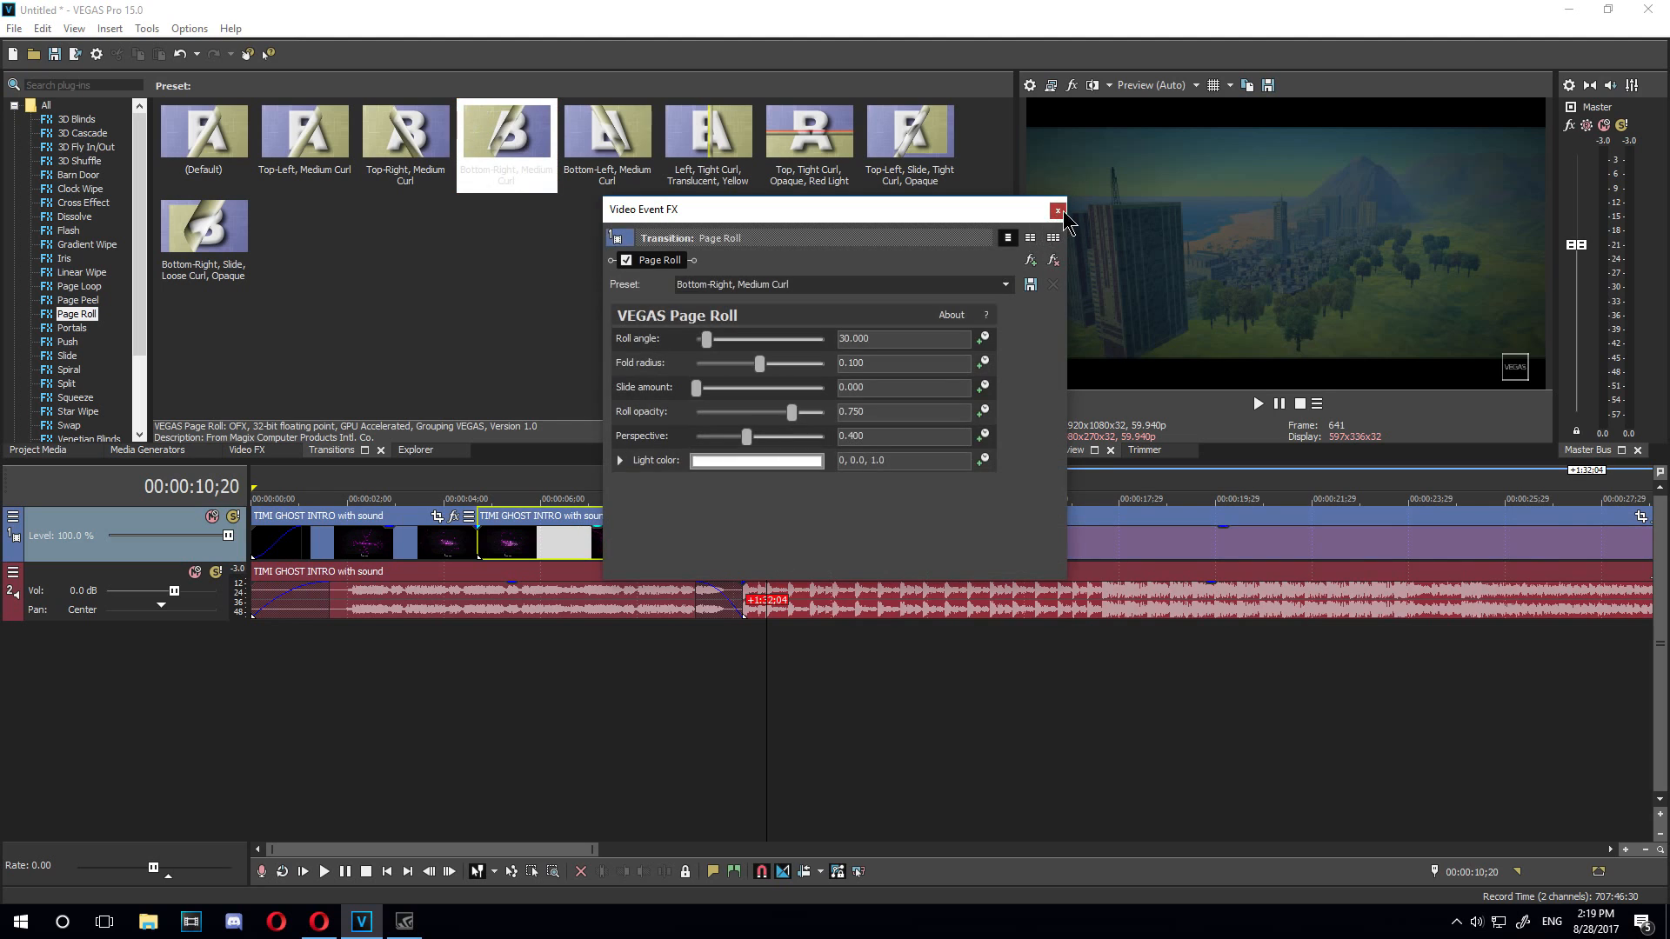
{"action": "left_click", "coordinate": [1058, 212]}
Play back the new transition from 00:00:08;27 until the trailer has started
{"action": "left_click", "coordinate": [681, 532]}
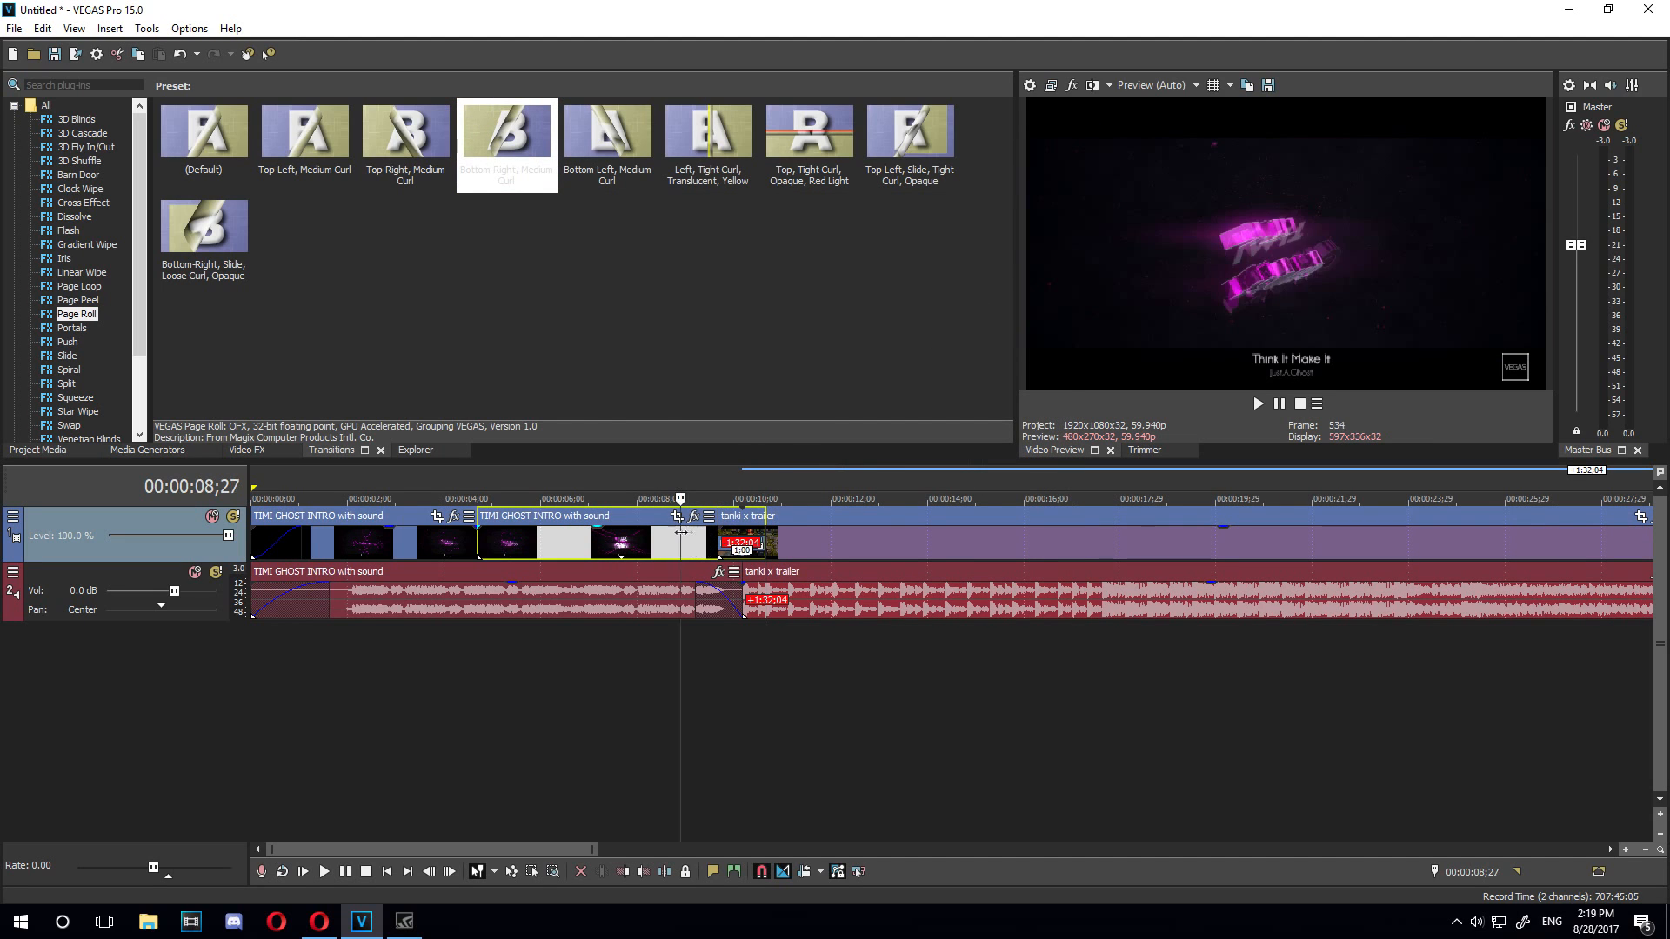
{"action": "key", "text": "space"}
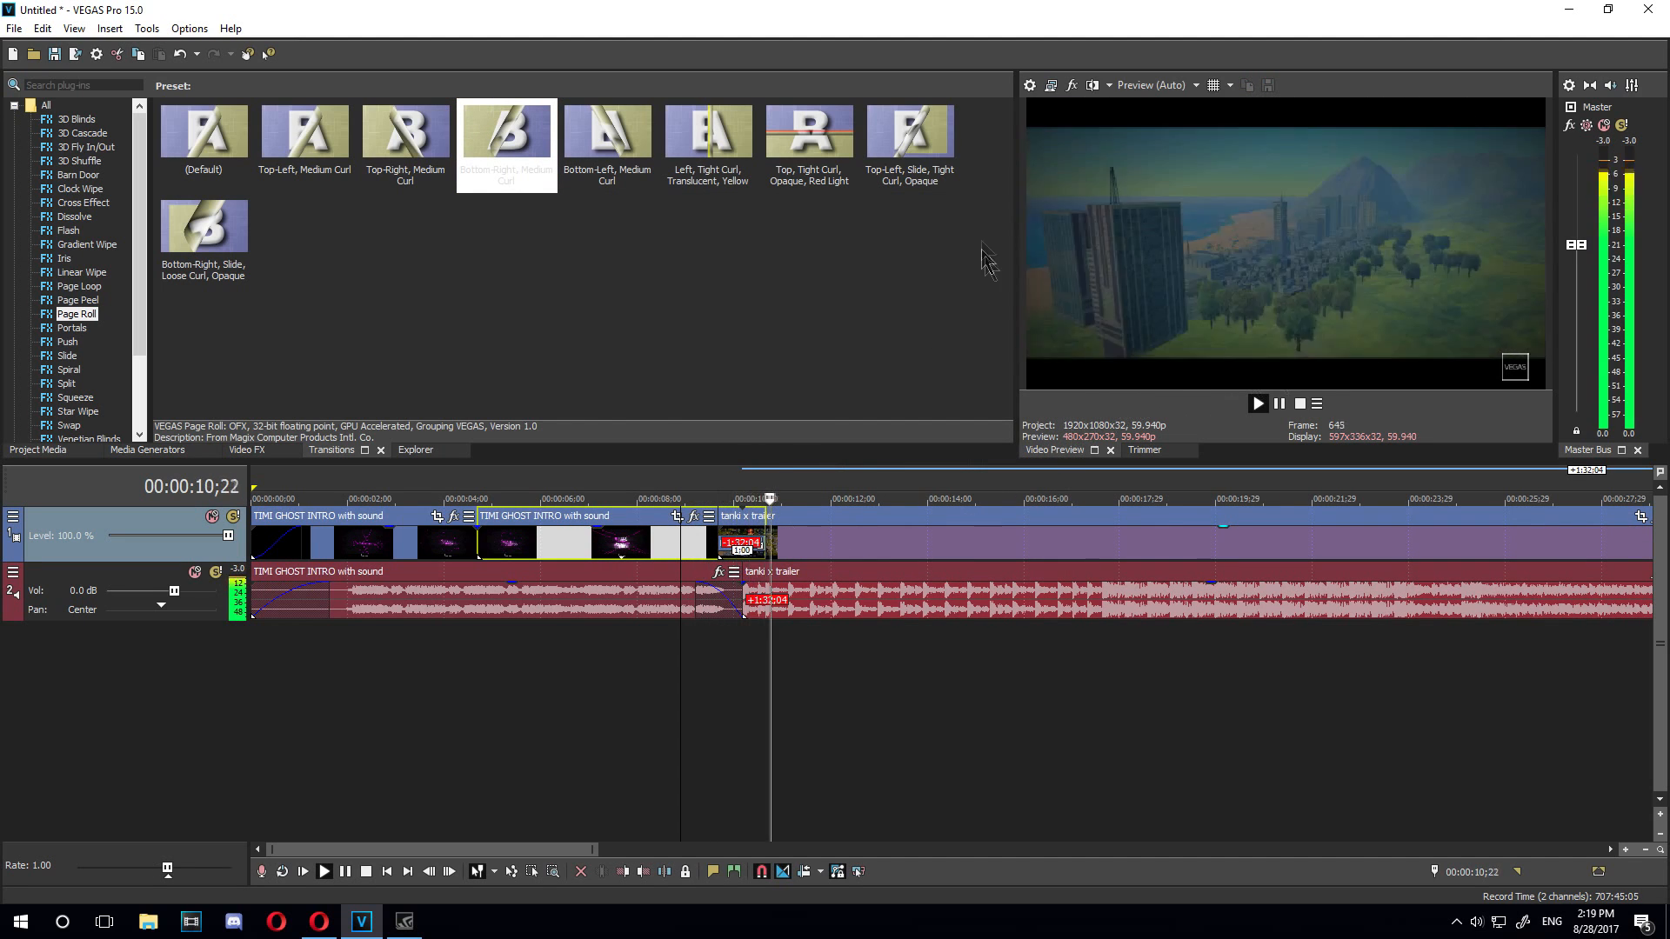
{"action": "key", "text": "space"}
Look through the Cross Effect, Dissolve and Split transition presets and return to the project's media list
{"action": "scroll", "coordinate": [664, 540], "scroll_direction": "up", "scroll_amount": 3}
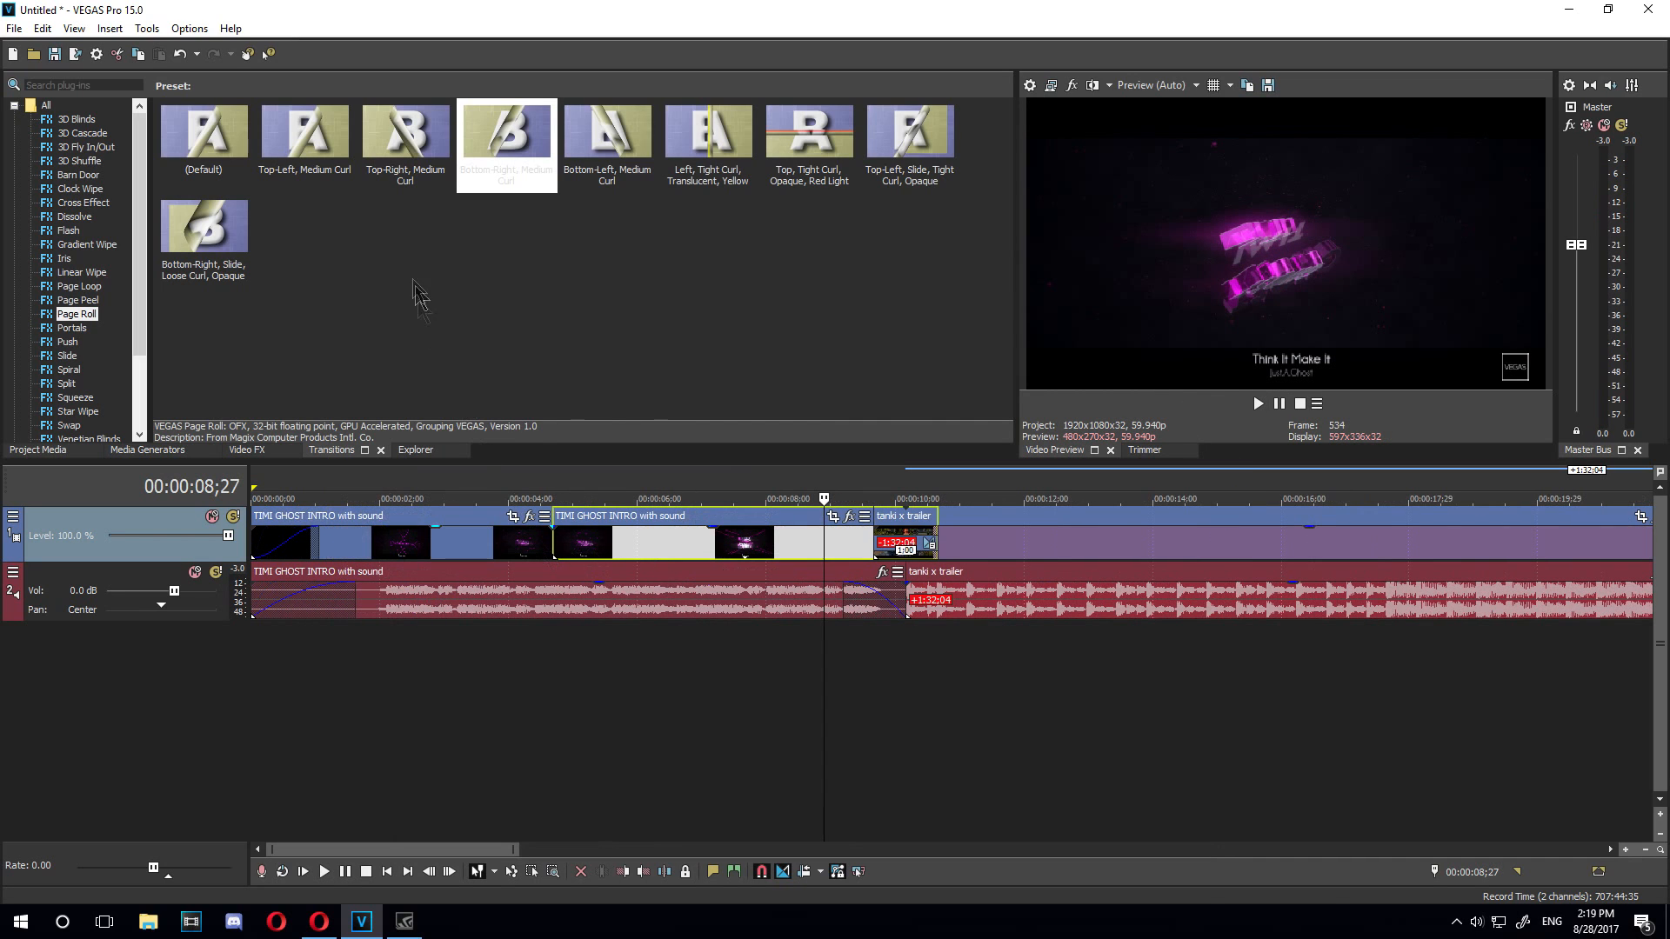
{"action": "left_click", "coordinate": [96, 203]}
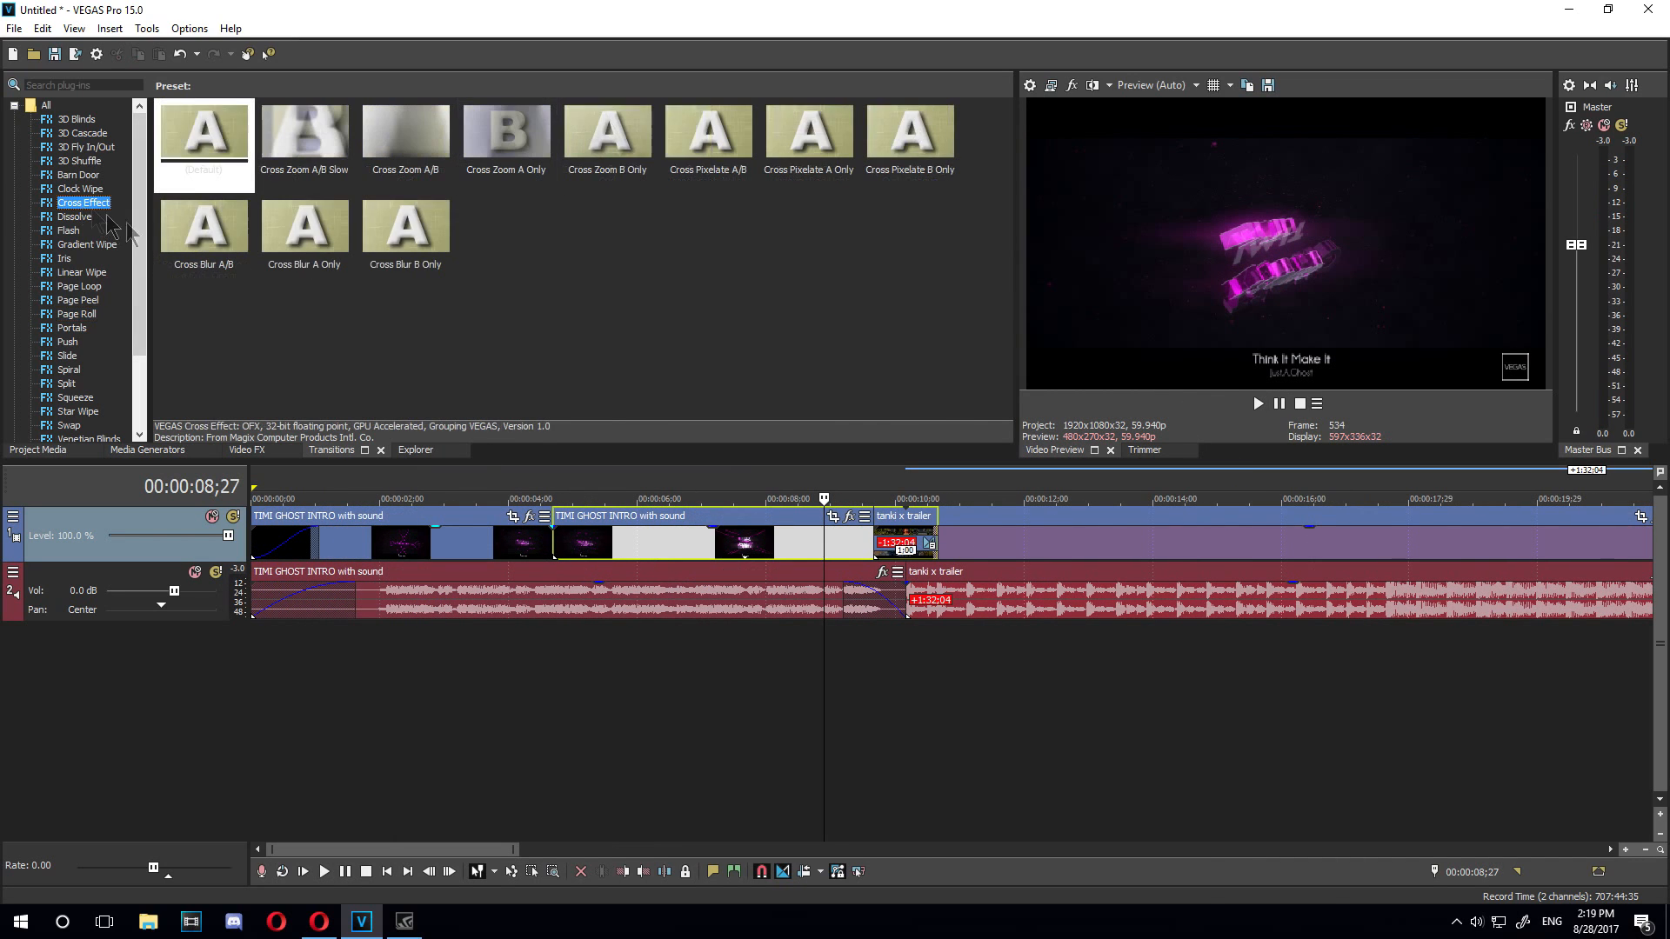
{"action": "left_click", "coordinate": [83, 217]}
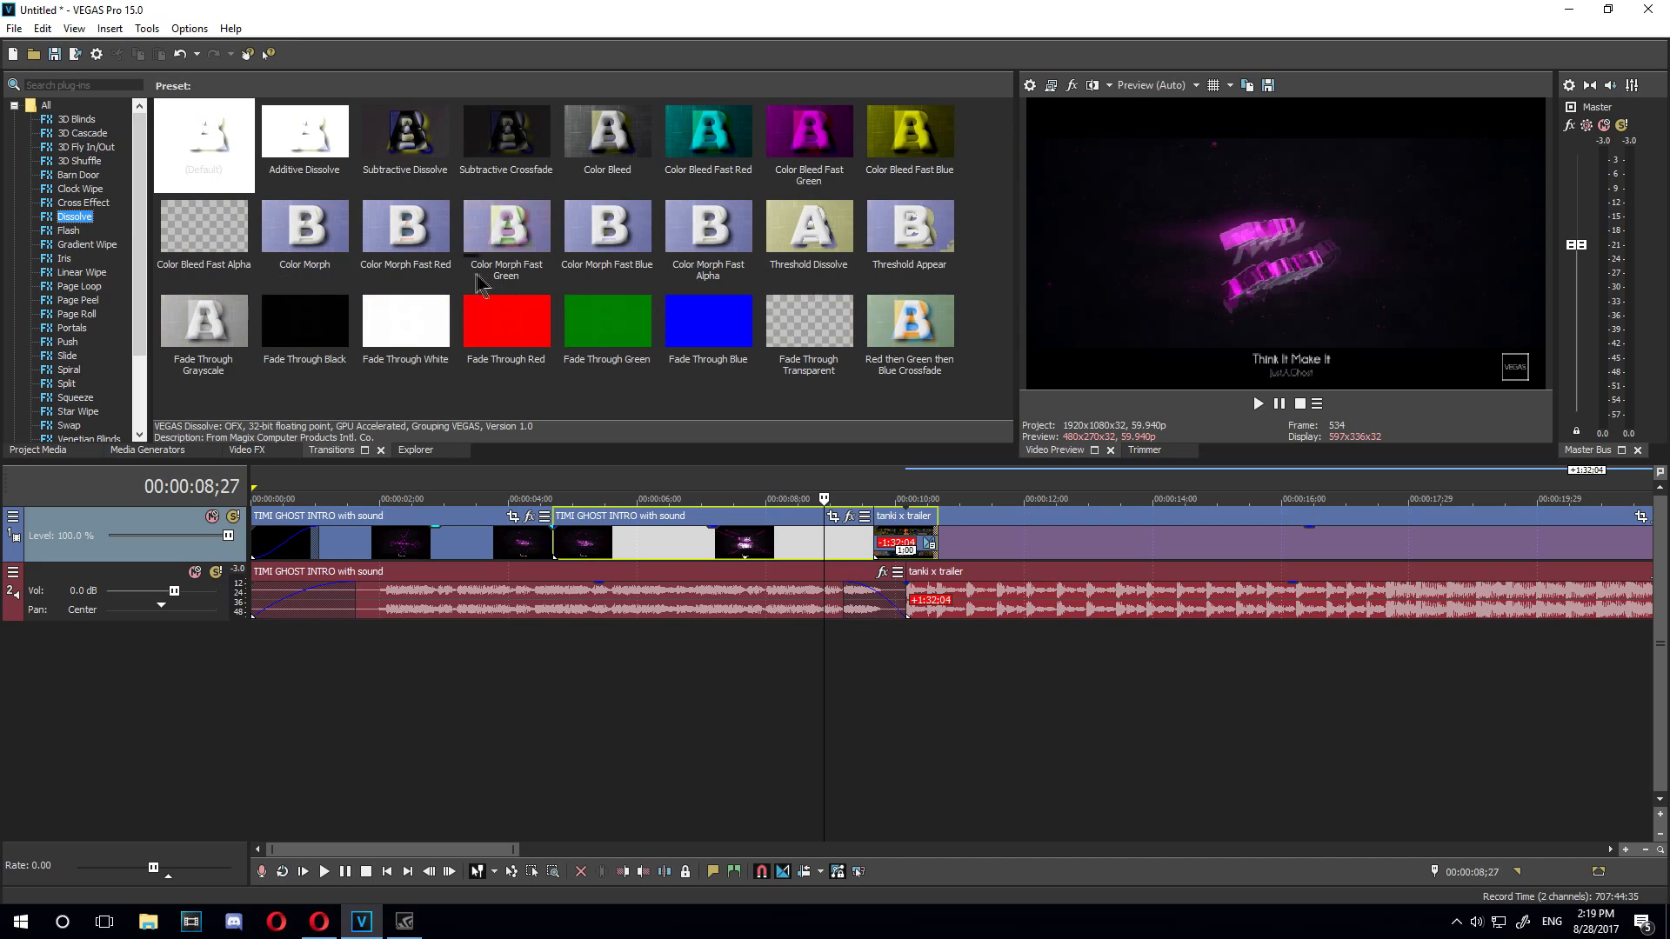
{"action": "left_click", "coordinate": [64, 384]}
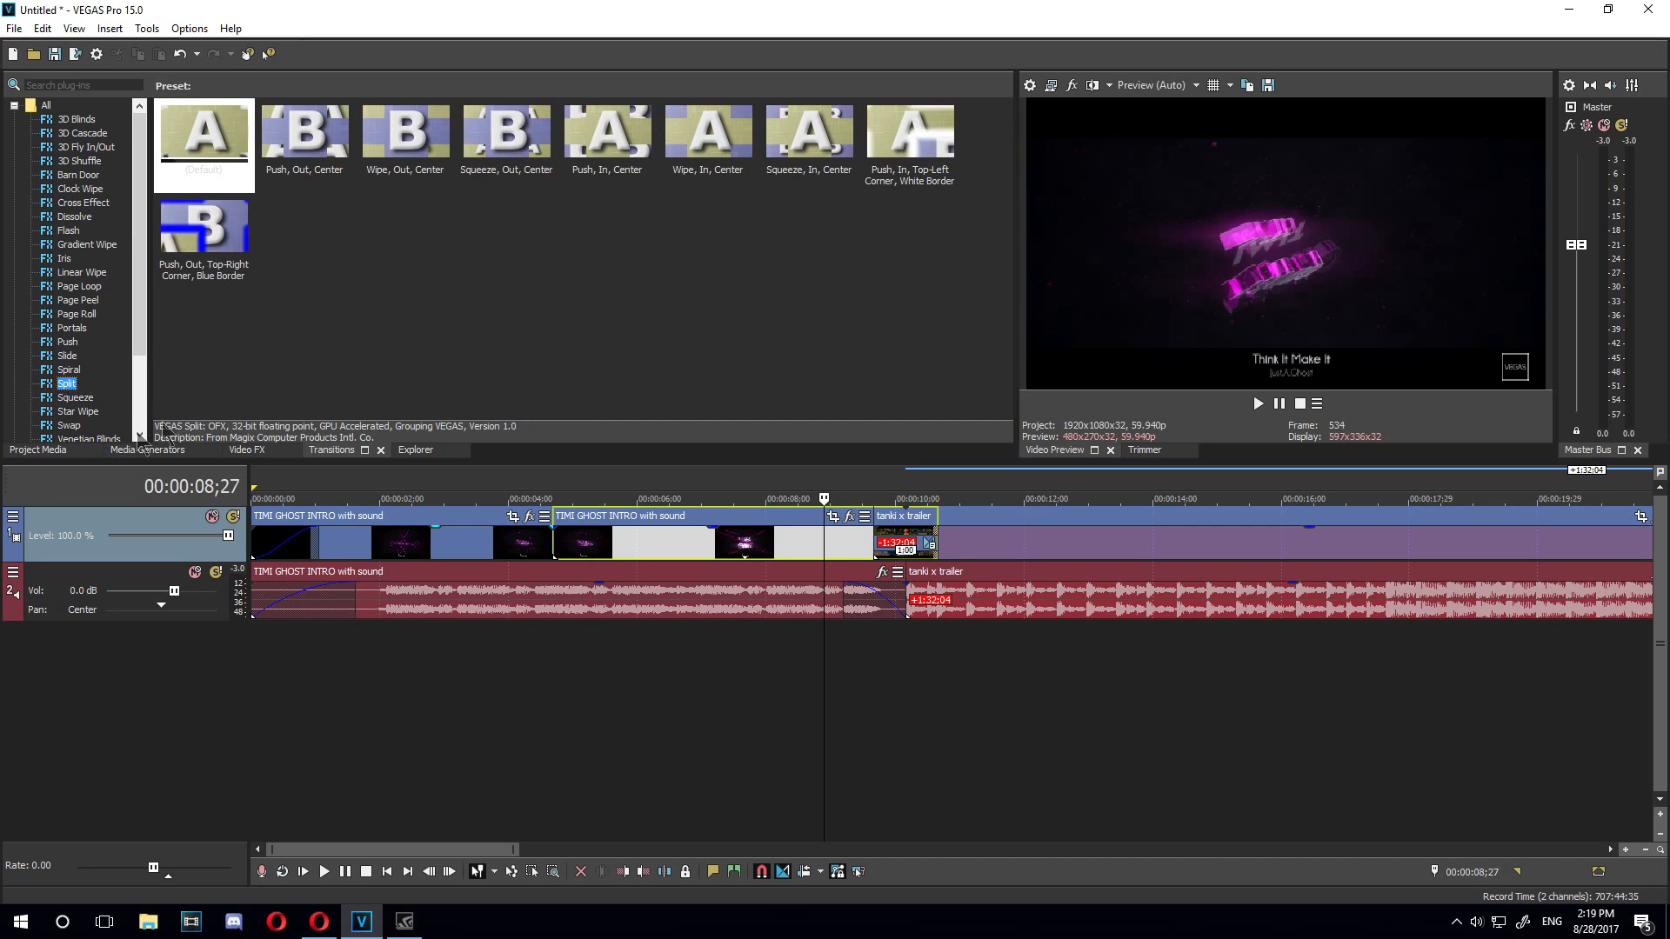
{"action": "left_click", "coordinate": [39, 450]}
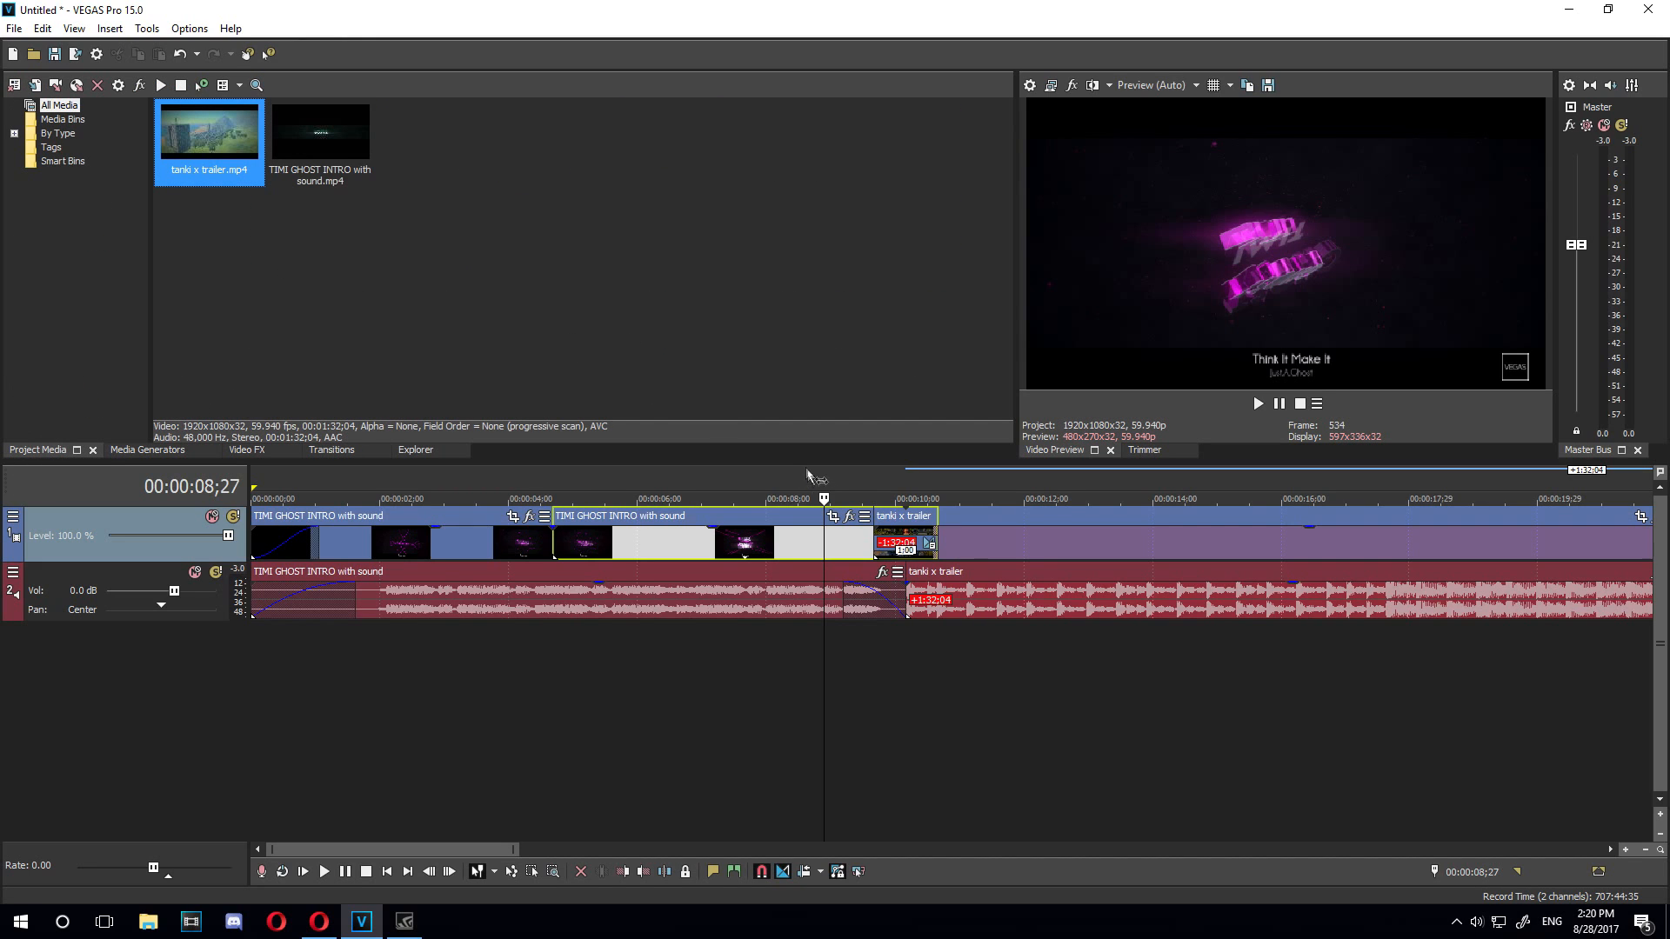
Insert an empty video track above the existing tracks and an empty audio track beneath them
{"action": "scroll", "coordinate": [877, 564], "scroll_direction": "down", "scroll_amount": 5}
{"action": "left_click", "coordinate": [840, 566]}
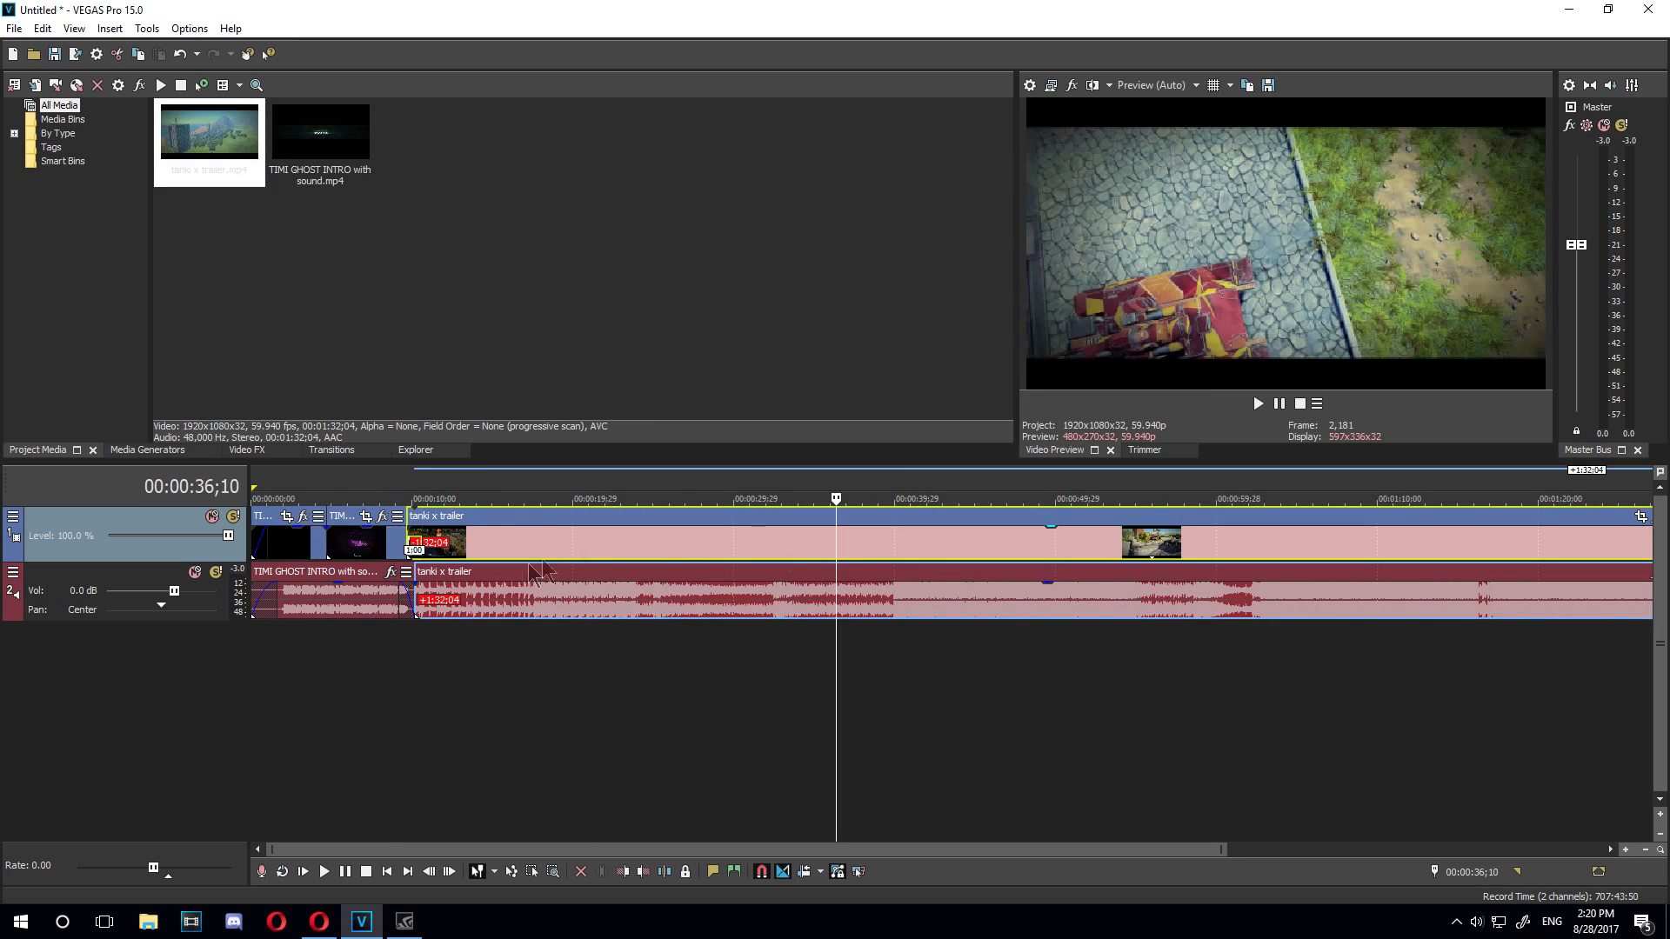
{"action": "right_click", "coordinate": [309, 717]}
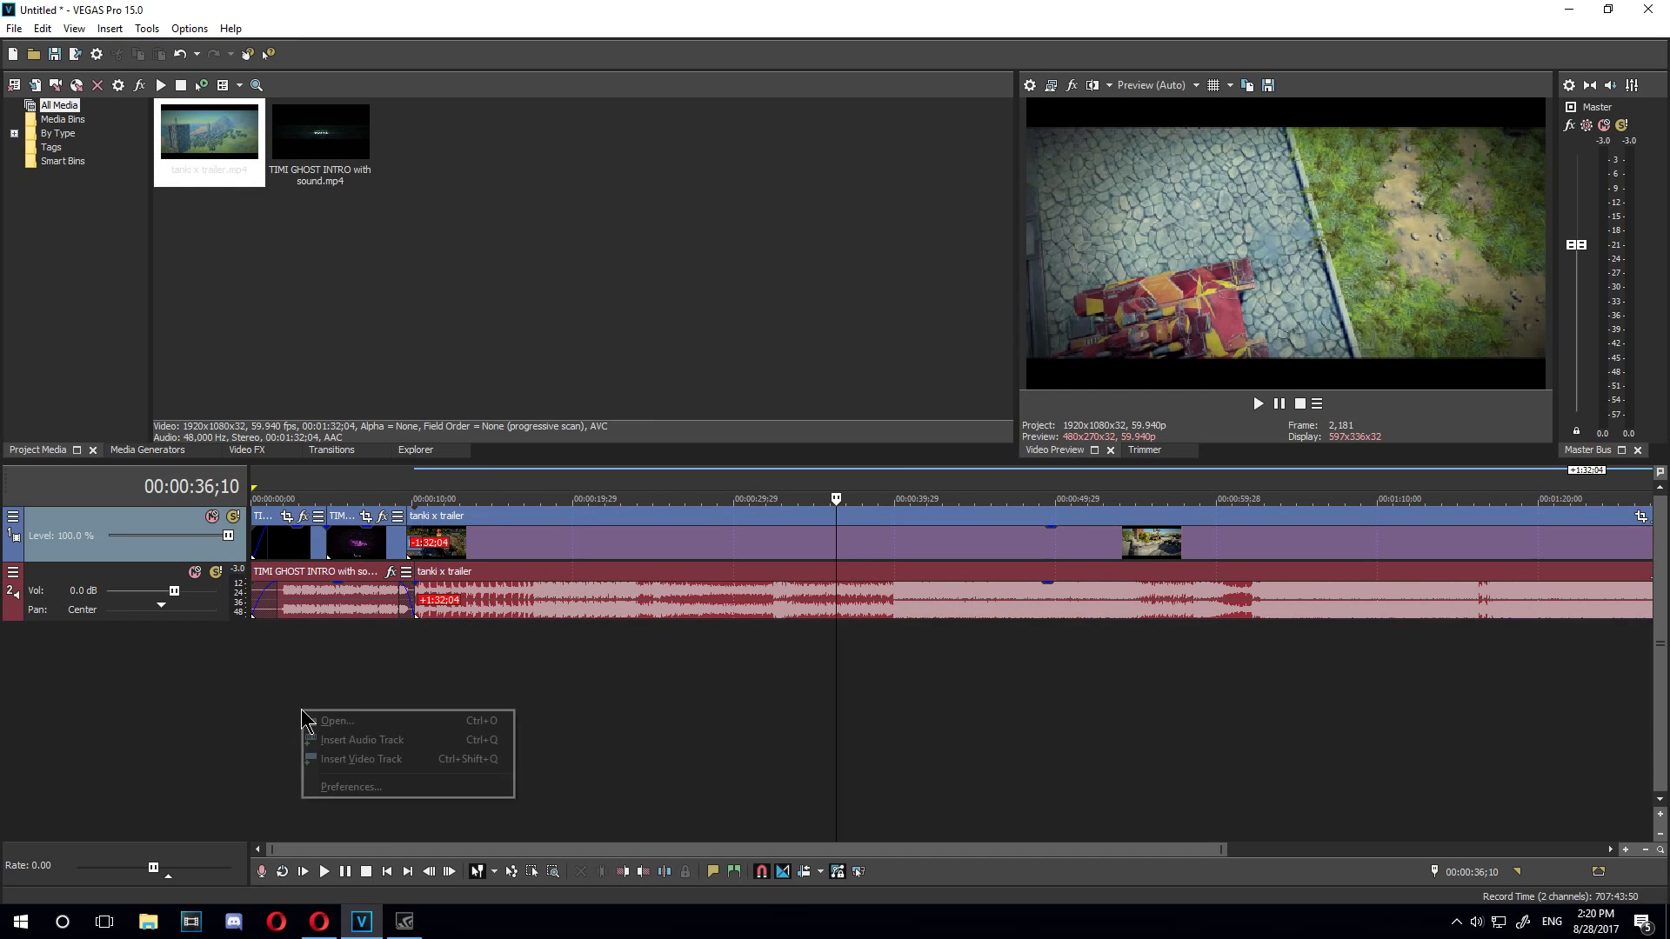
{"action": "right_click", "coordinate": [251, 684]}
{"action": "left_click", "coordinate": [937, 674]}
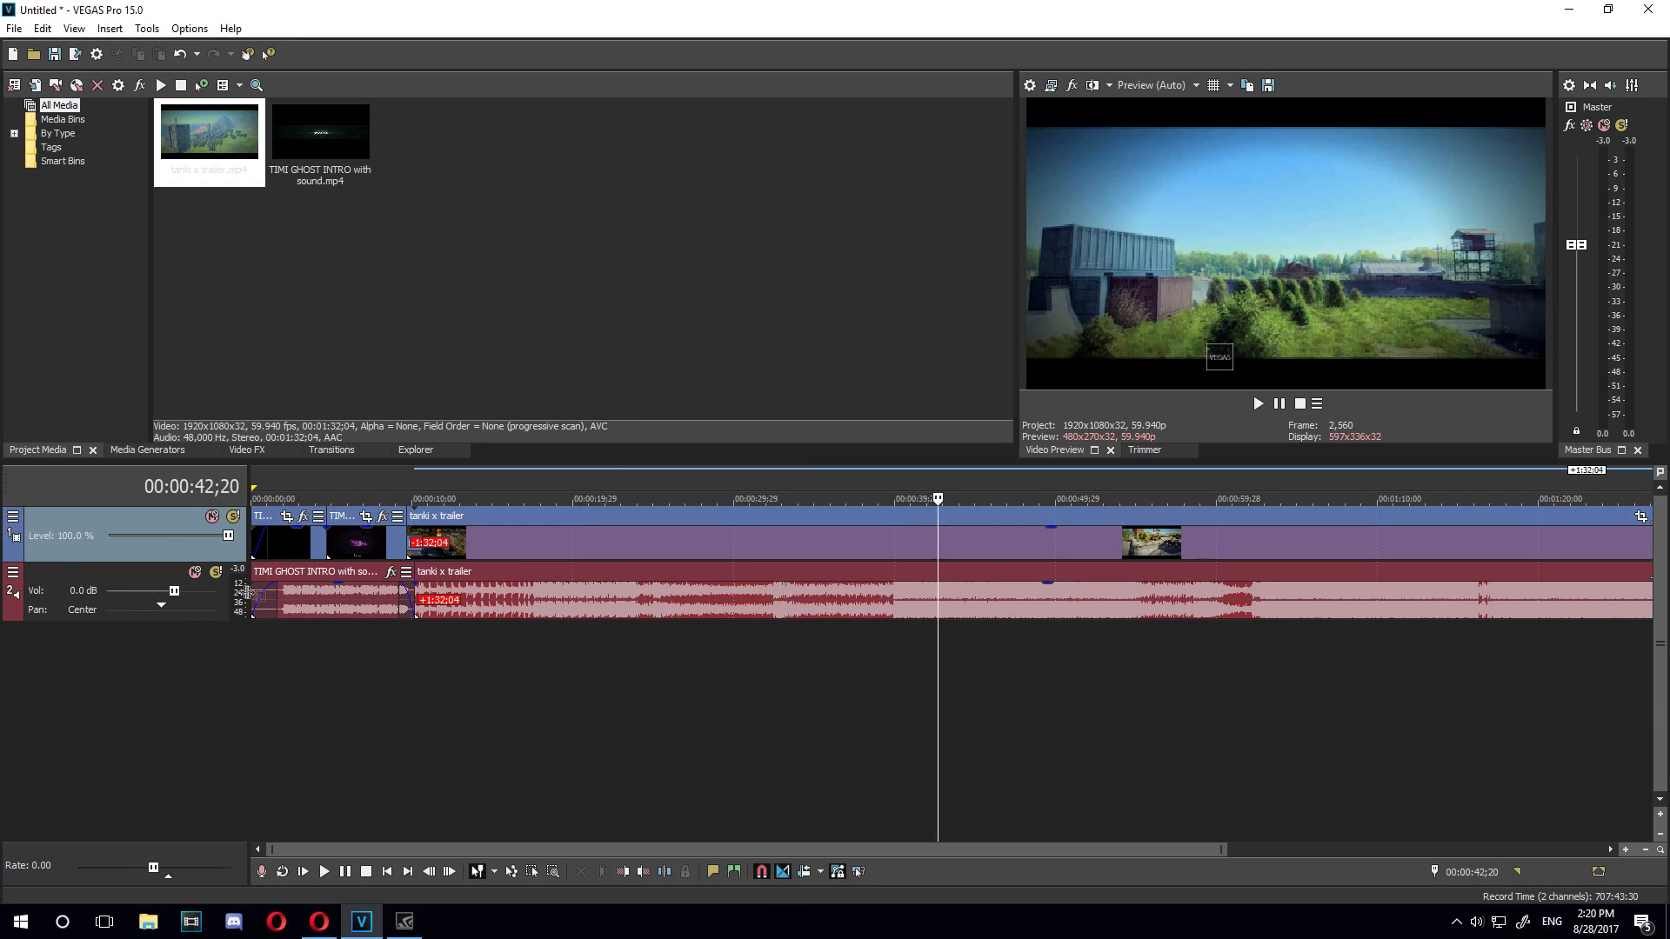
{"action": "right_click", "coordinate": [290, 711]}
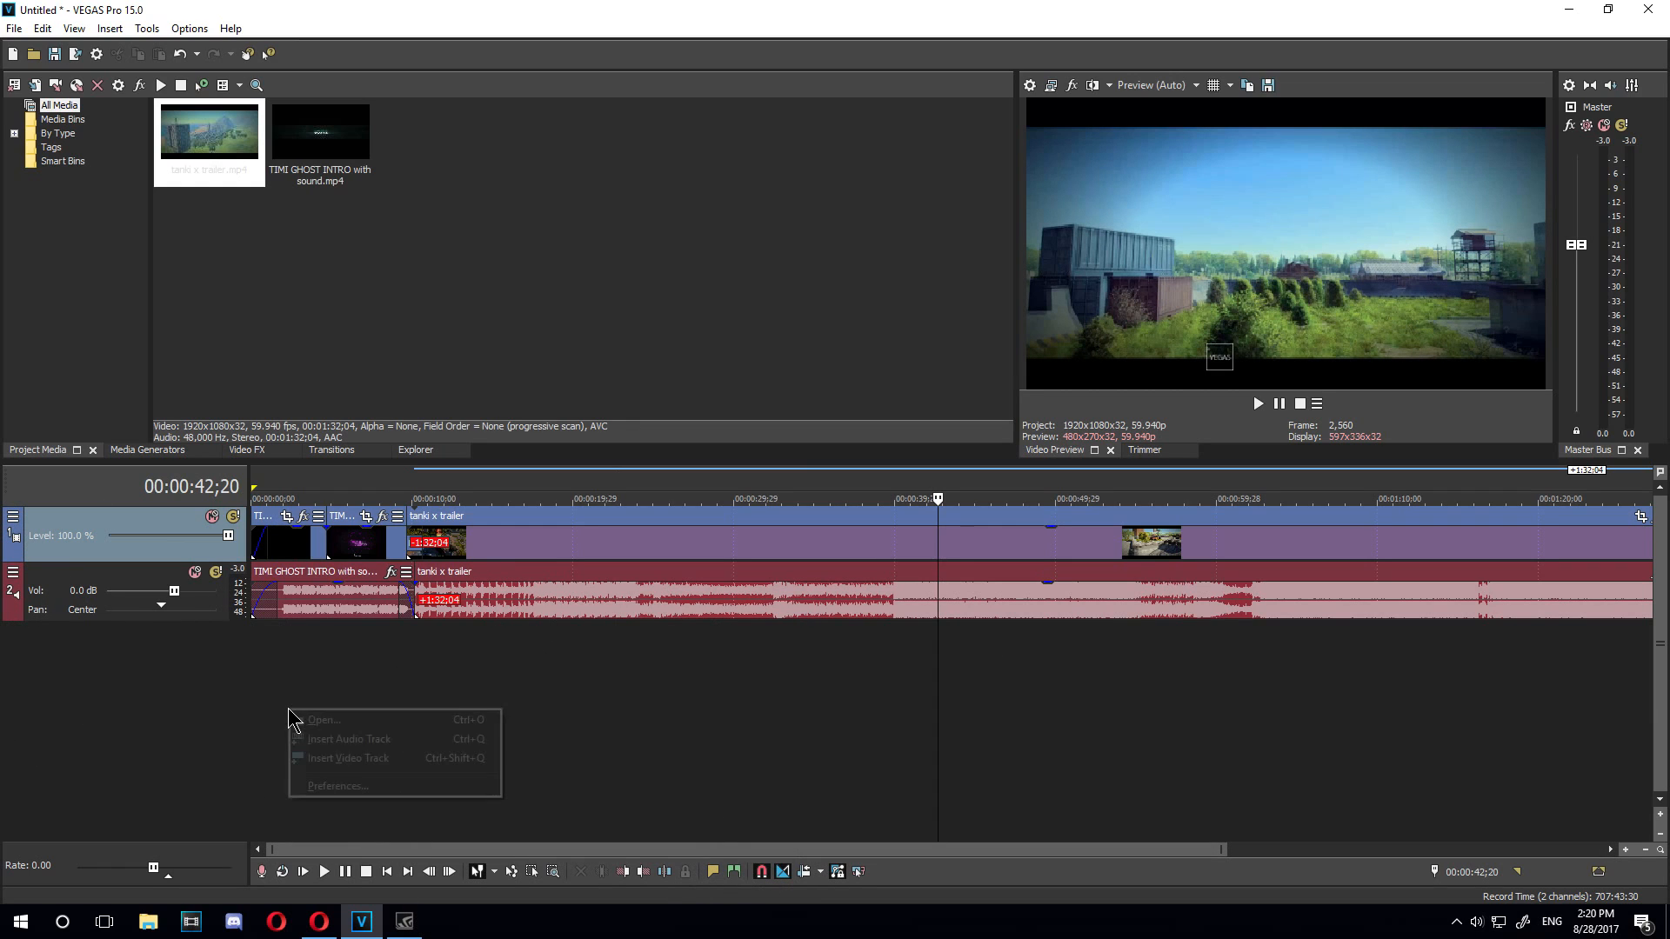
{"action": "left_click", "coordinate": [356, 758]}
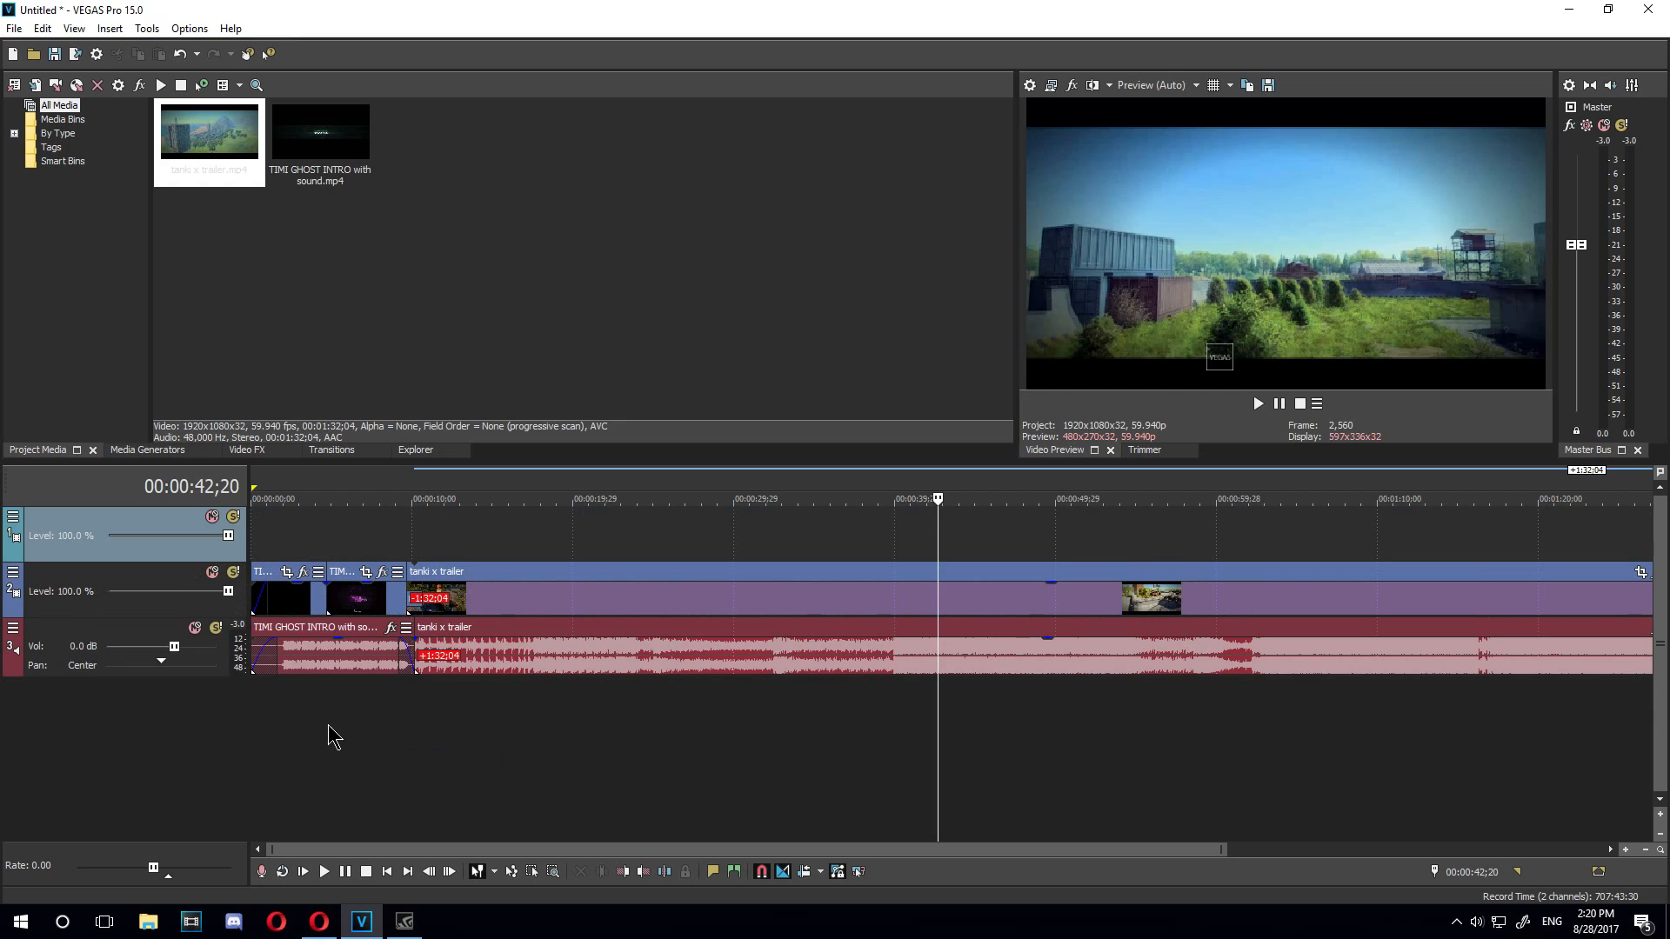
{"action": "right_click", "coordinate": [329, 725]}
{"action": "left_click", "coordinate": [387, 756]}
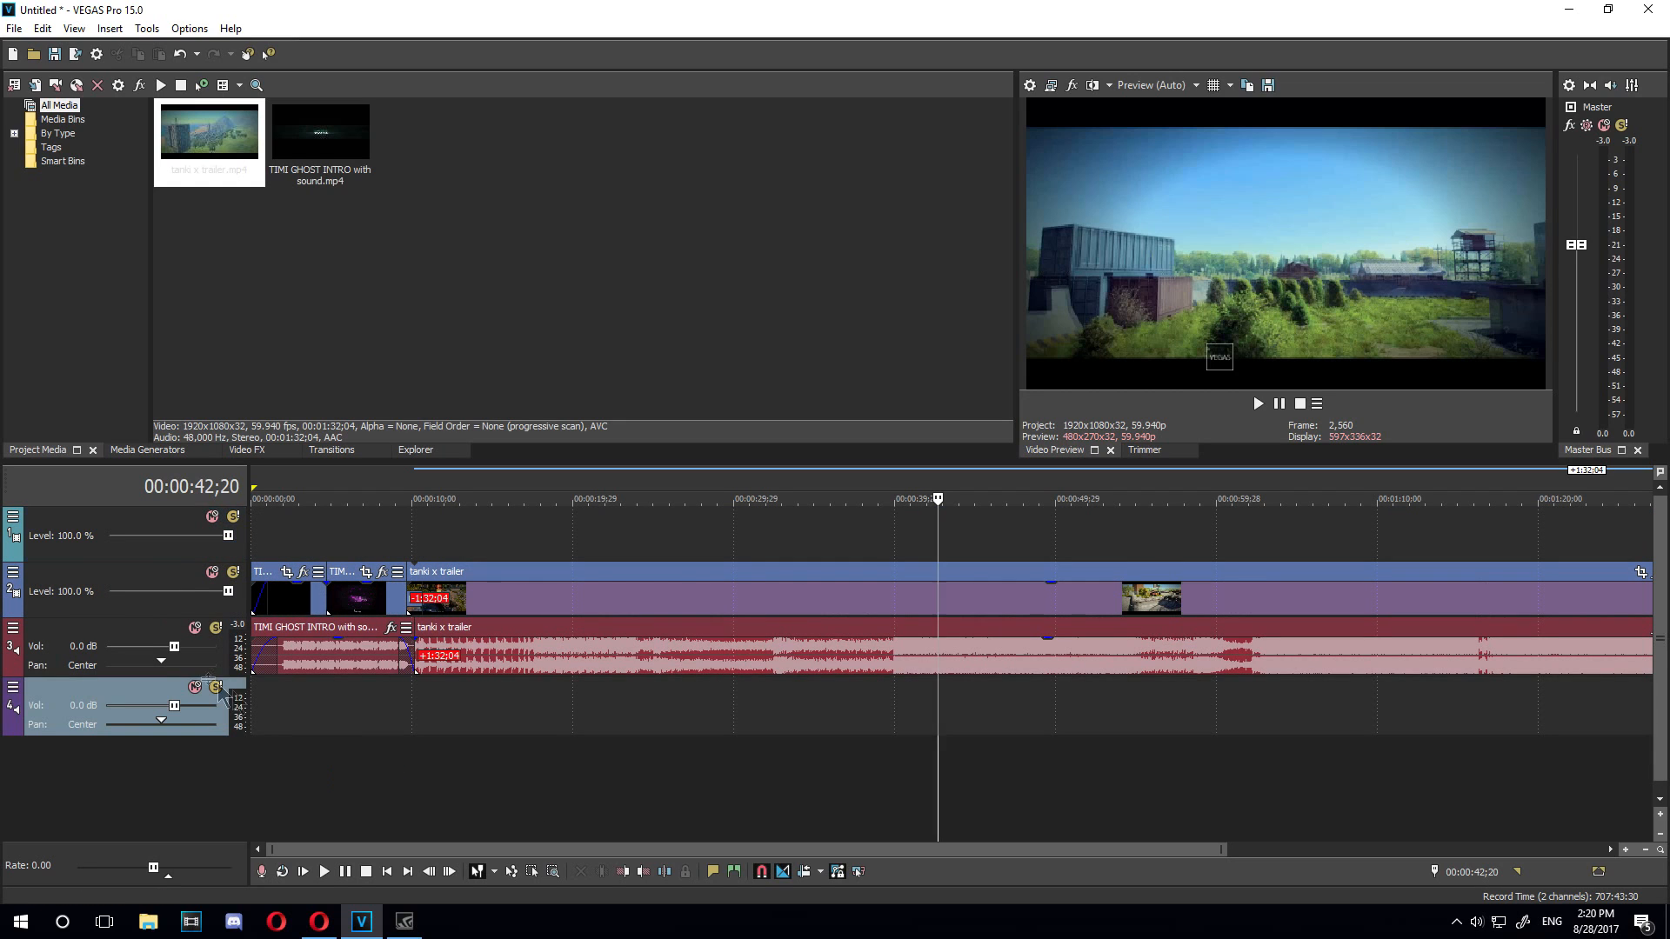
{"action": "left_click", "coordinate": [282, 532]}
{"action": "left_click", "coordinate": [484, 544]}
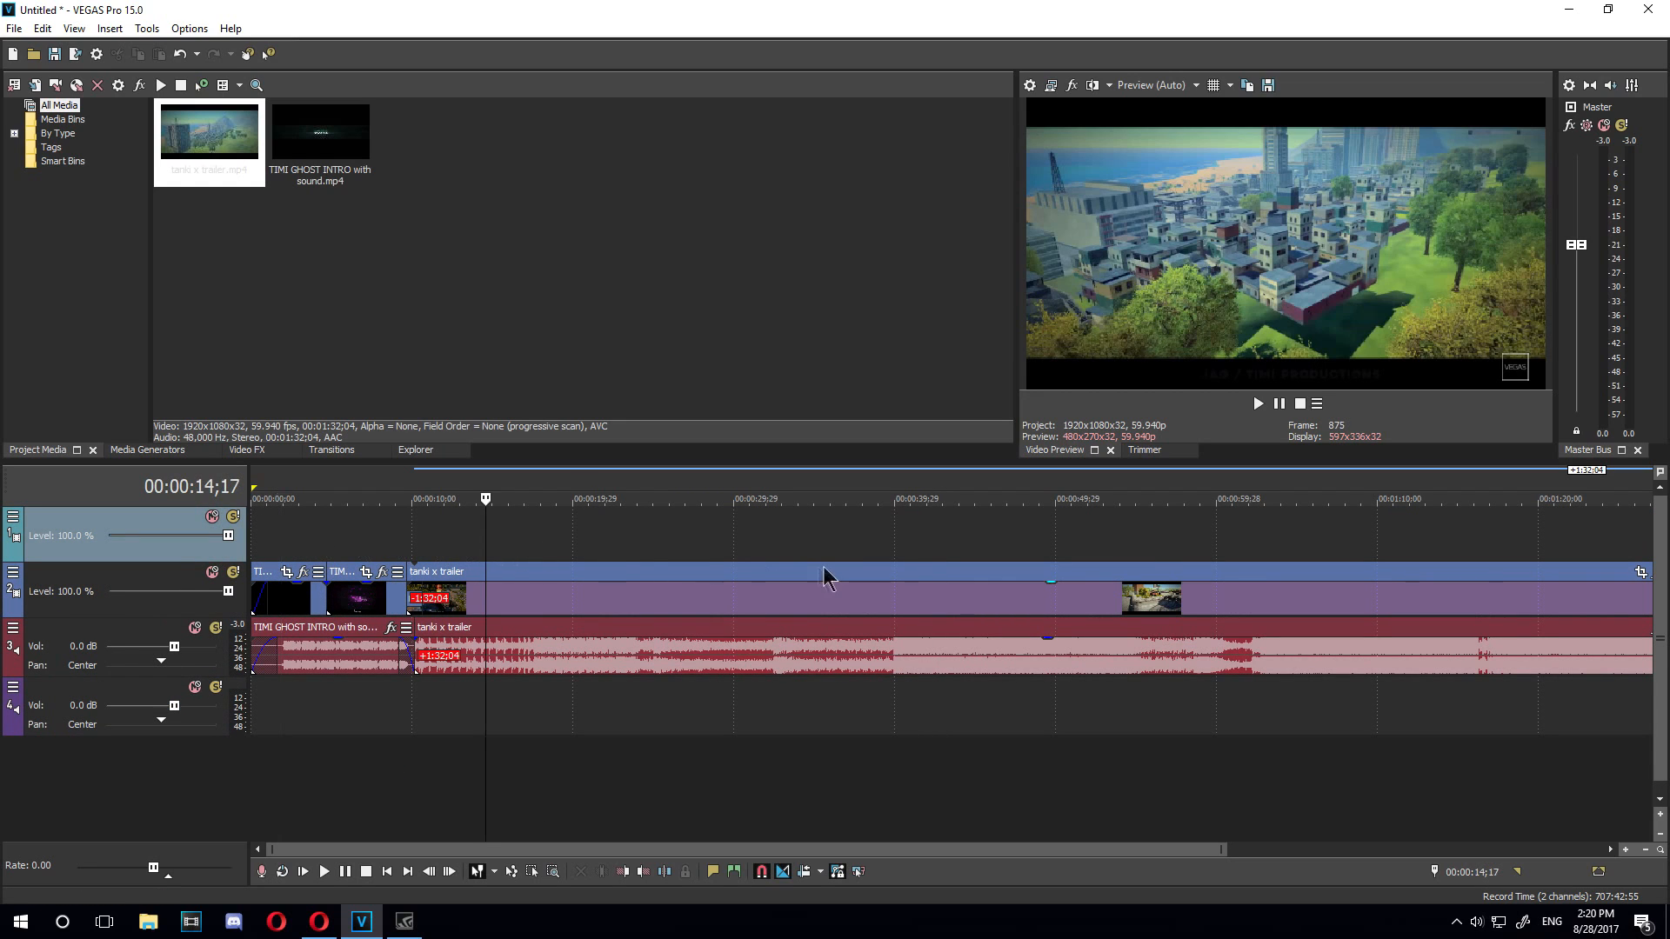
{"action": "left_click", "coordinate": [823, 574]}
{"action": "left_click", "coordinate": [801, 527]}
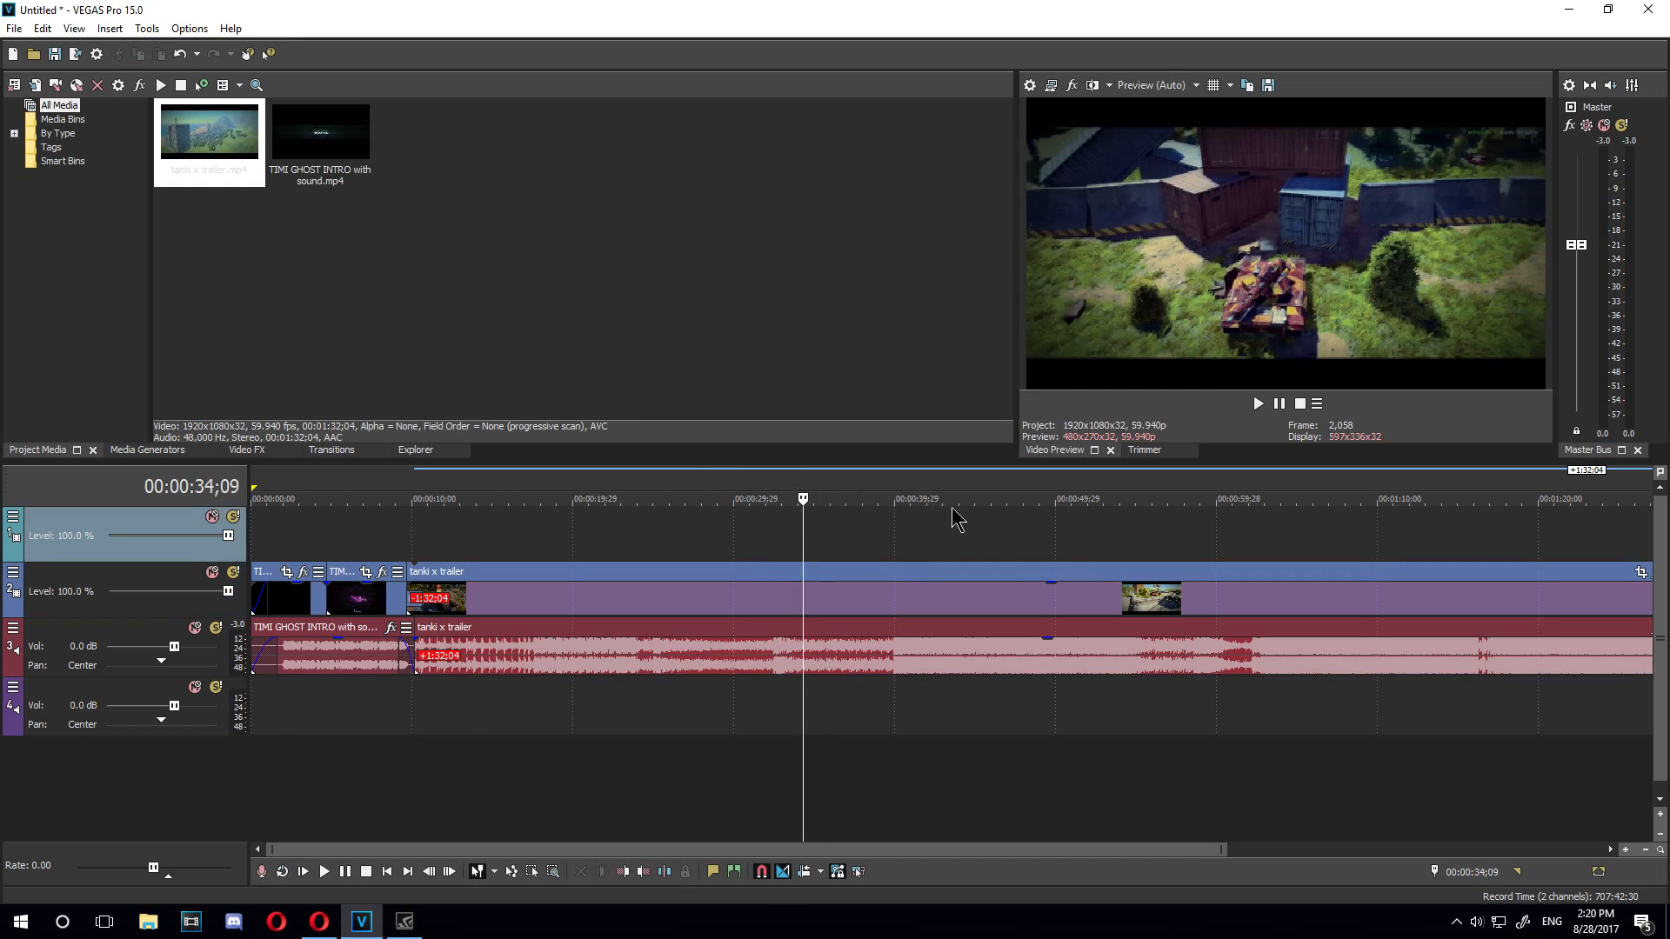
{"action": "left_click", "coordinate": [861, 553]}
{"action": "left_click", "coordinate": [764, 546]}
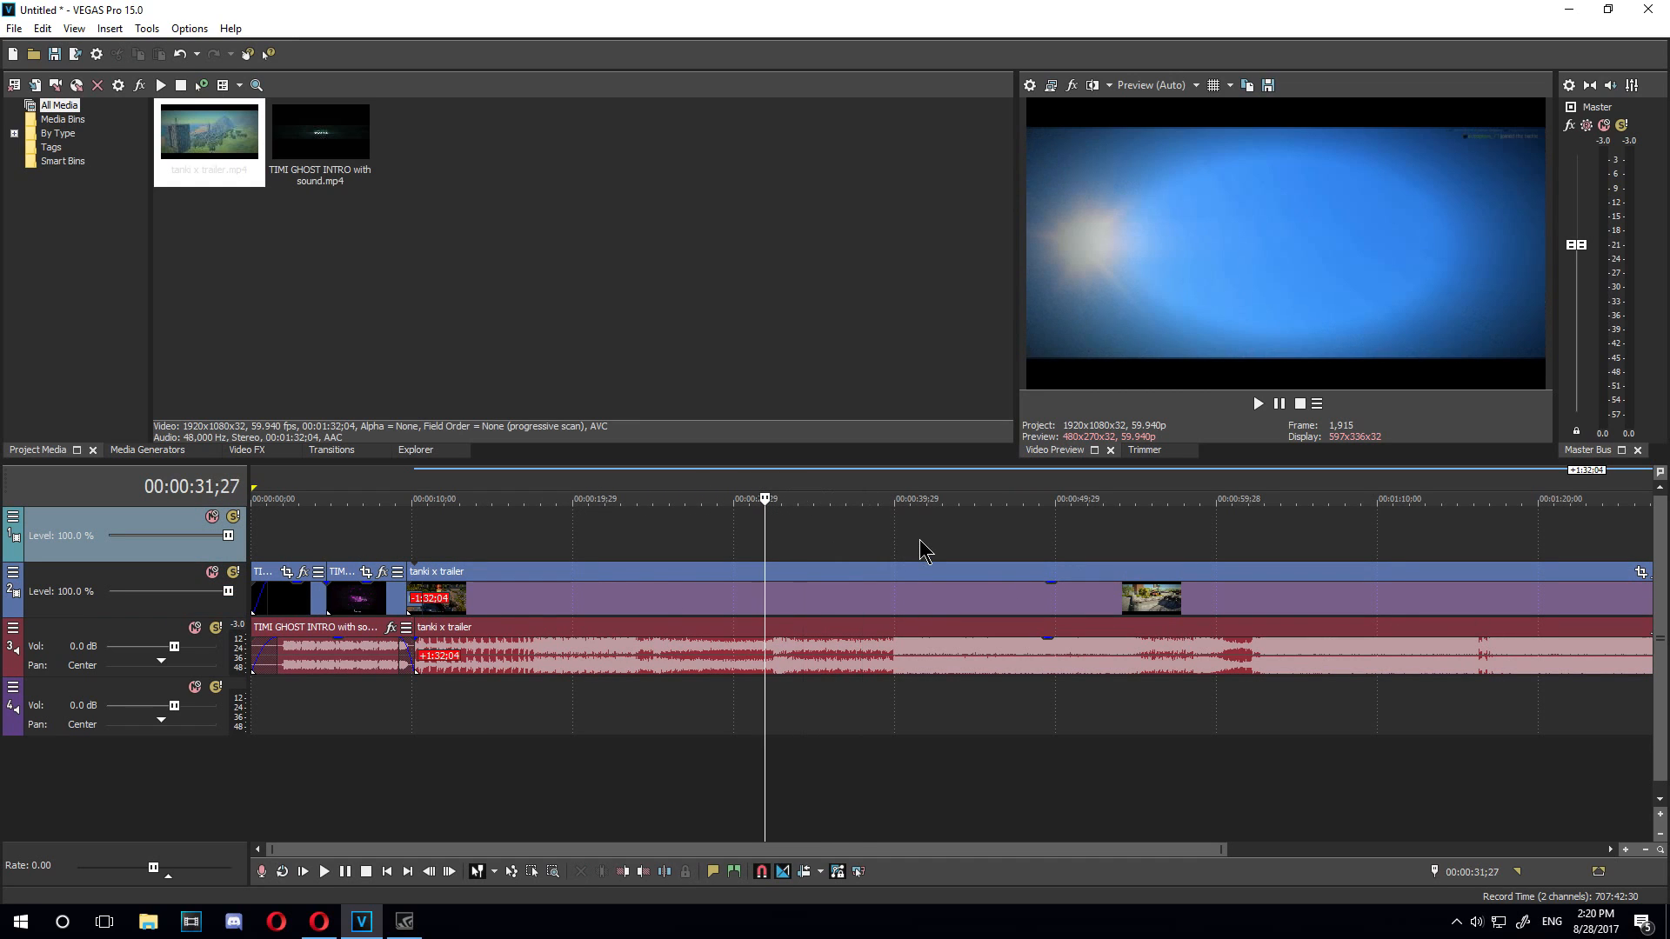
{"action": "left_click", "coordinate": [571, 540]}
{"action": "left_click", "coordinate": [1059, 543]}
{"action": "left_click", "coordinate": [725, 557]}
{"action": "left_click", "coordinate": [943, 520]}
{"action": "left_click", "coordinate": [688, 526]}
Add the default Titles & Text generator to the empty video track at 00:00:25;29 and set its text to TUTORIAL
{"action": "left_click", "coordinate": [671, 529]}
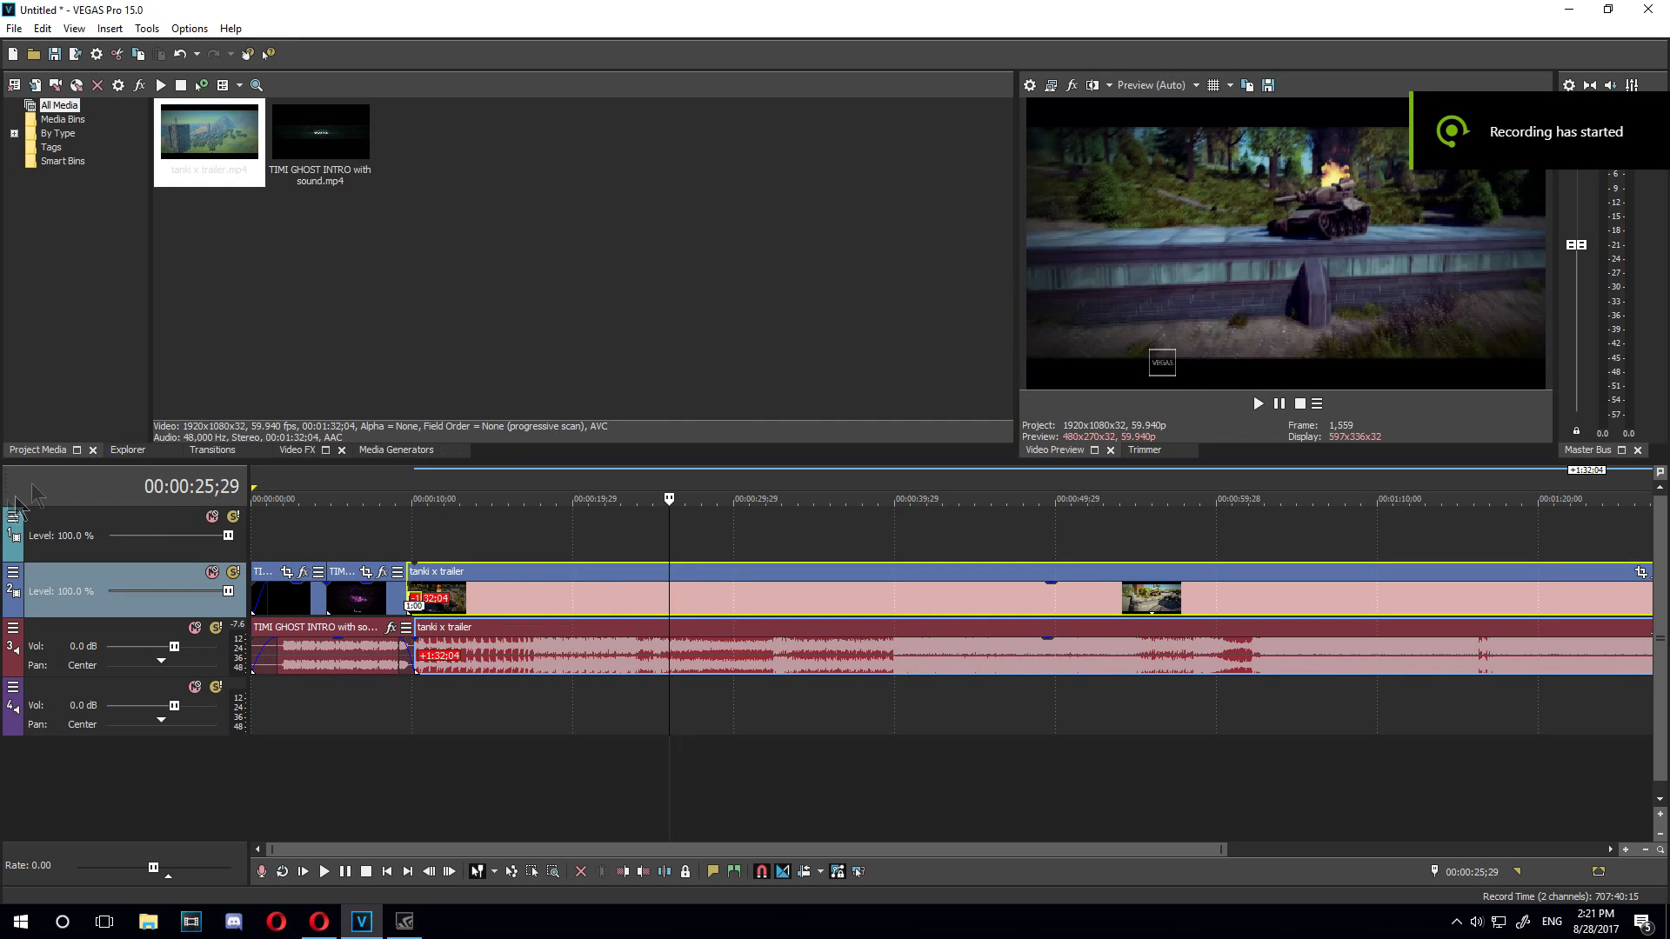
{"action": "left_click", "coordinate": [402, 456]}
{"action": "left_click", "coordinate": [74, 147]}
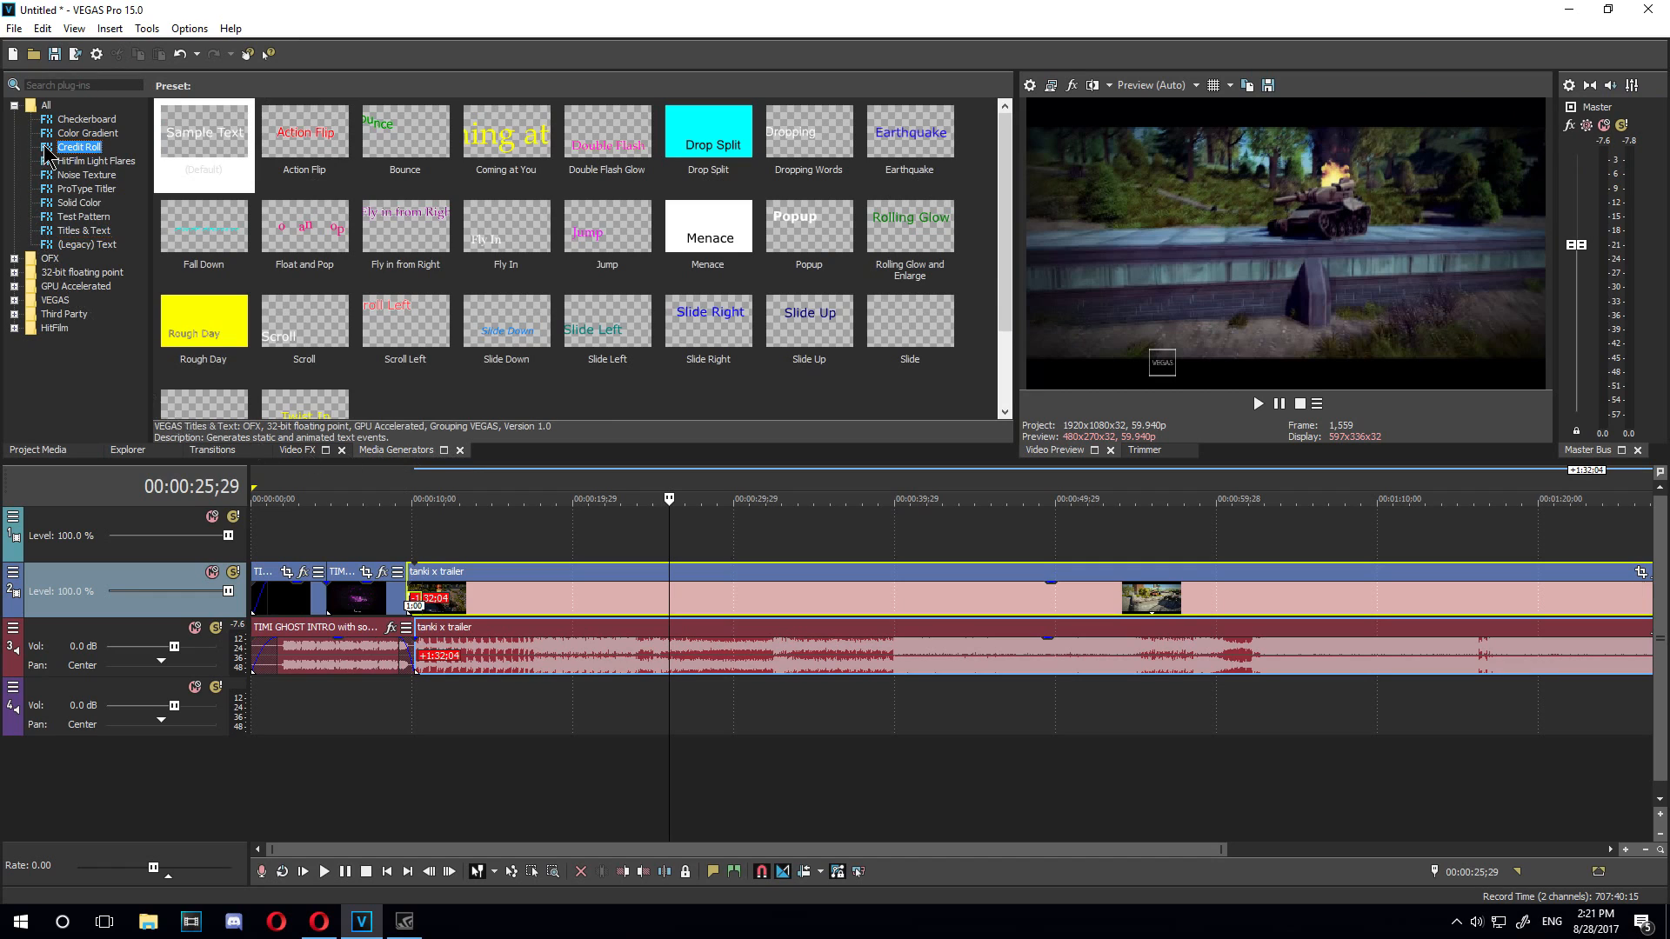
{"action": "left_click", "coordinate": [97, 230]}
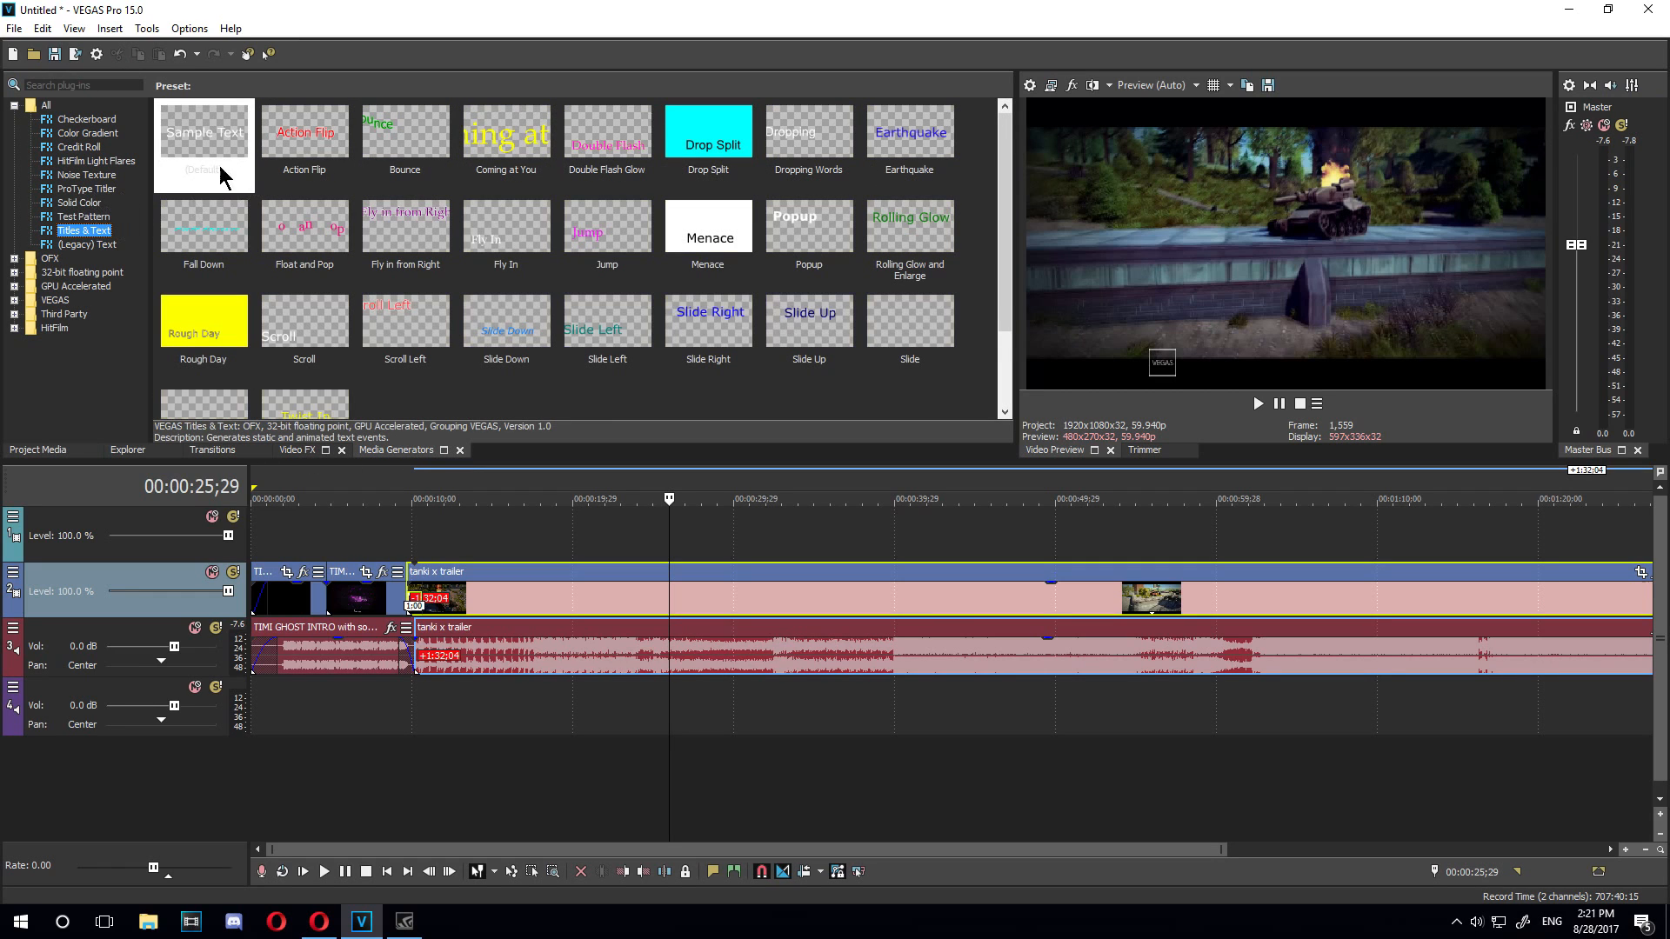
{"action": "left_click_drag", "start_coordinate": [206, 150], "coordinate": [684, 532]}
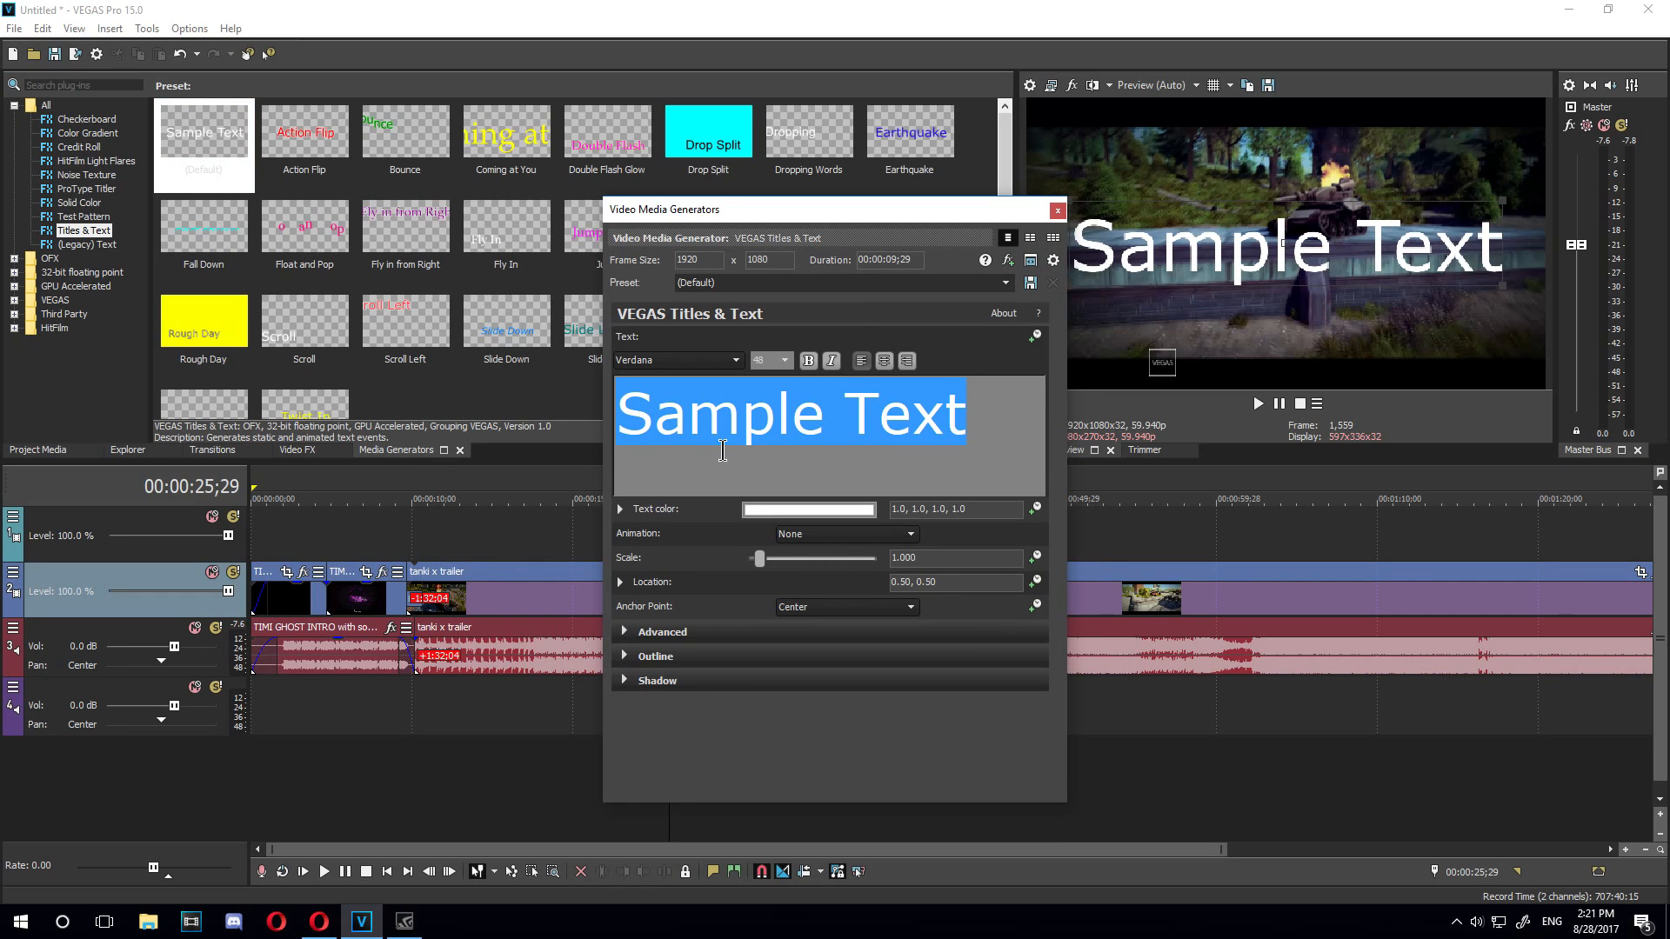
{"action": "type", "text": "TUTORIAL"}
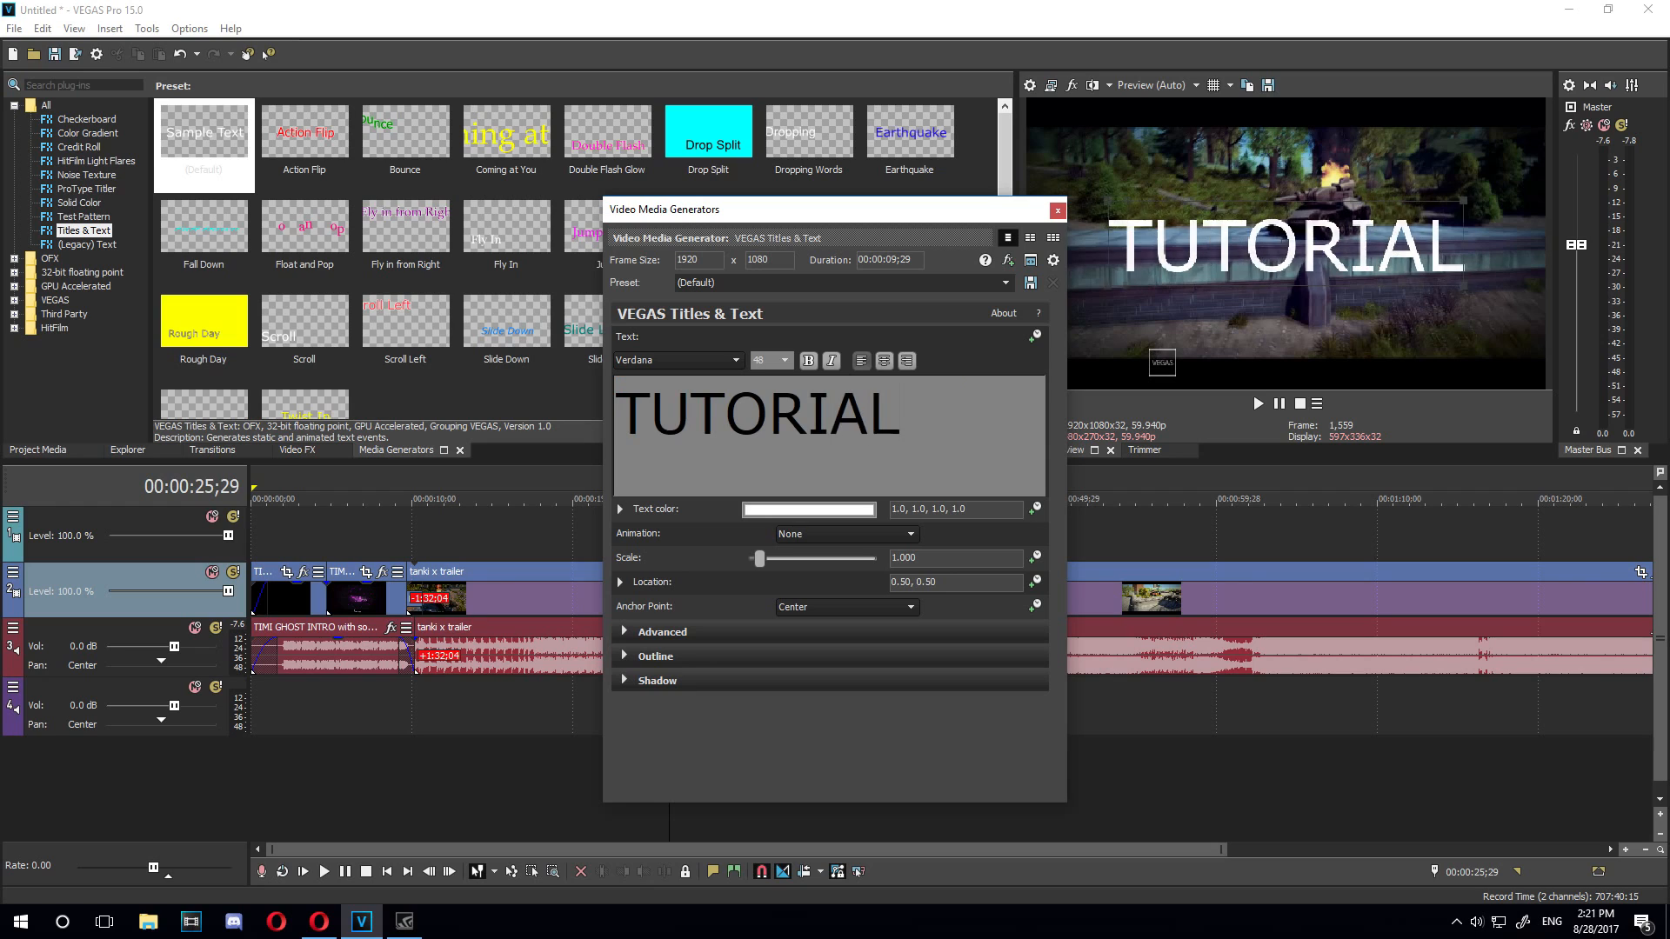
Change the font of the whole TUTORIAL title text to Roboto Regular
{"action": "left_click_drag", "start_coordinate": [963, 439], "coordinate": [563, 426]}
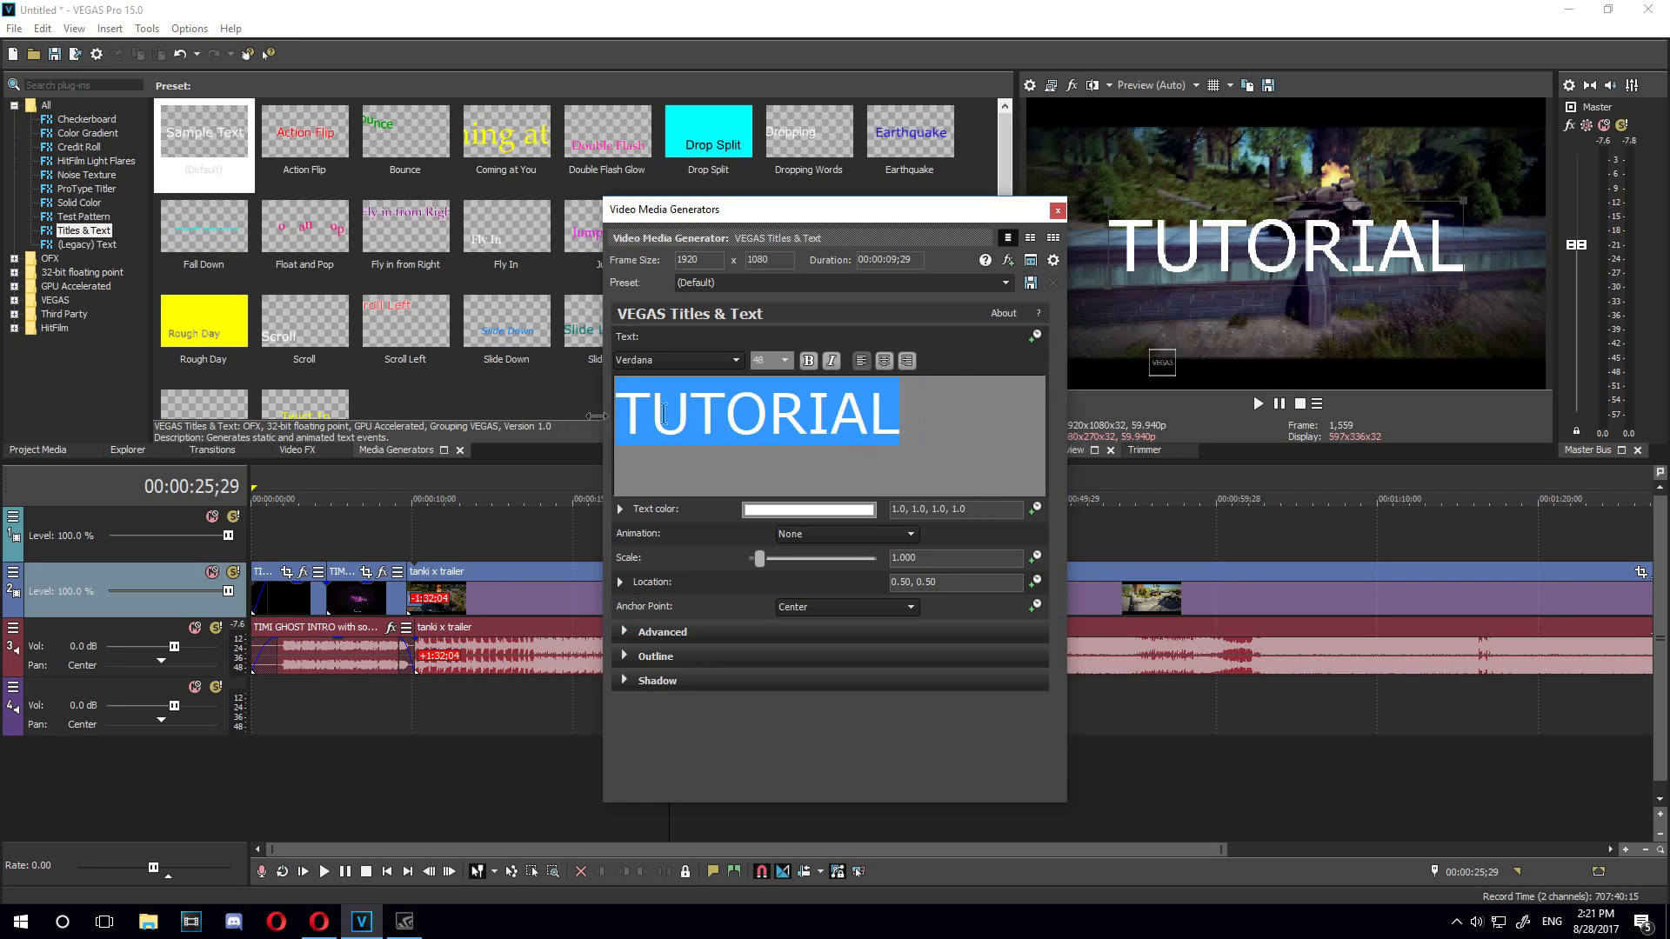
{"action": "left_click", "coordinate": [686, 360]}
{"action": "key", "text": "r"}
{"action": "key", "text": "r"}
{"action": "key", "text": "r"}
{"action": "key", "text": "r"}
{"action": "key", "text": "r"}
{"action": "key", "text": "r"}
{"action": "key", "text": "r"}
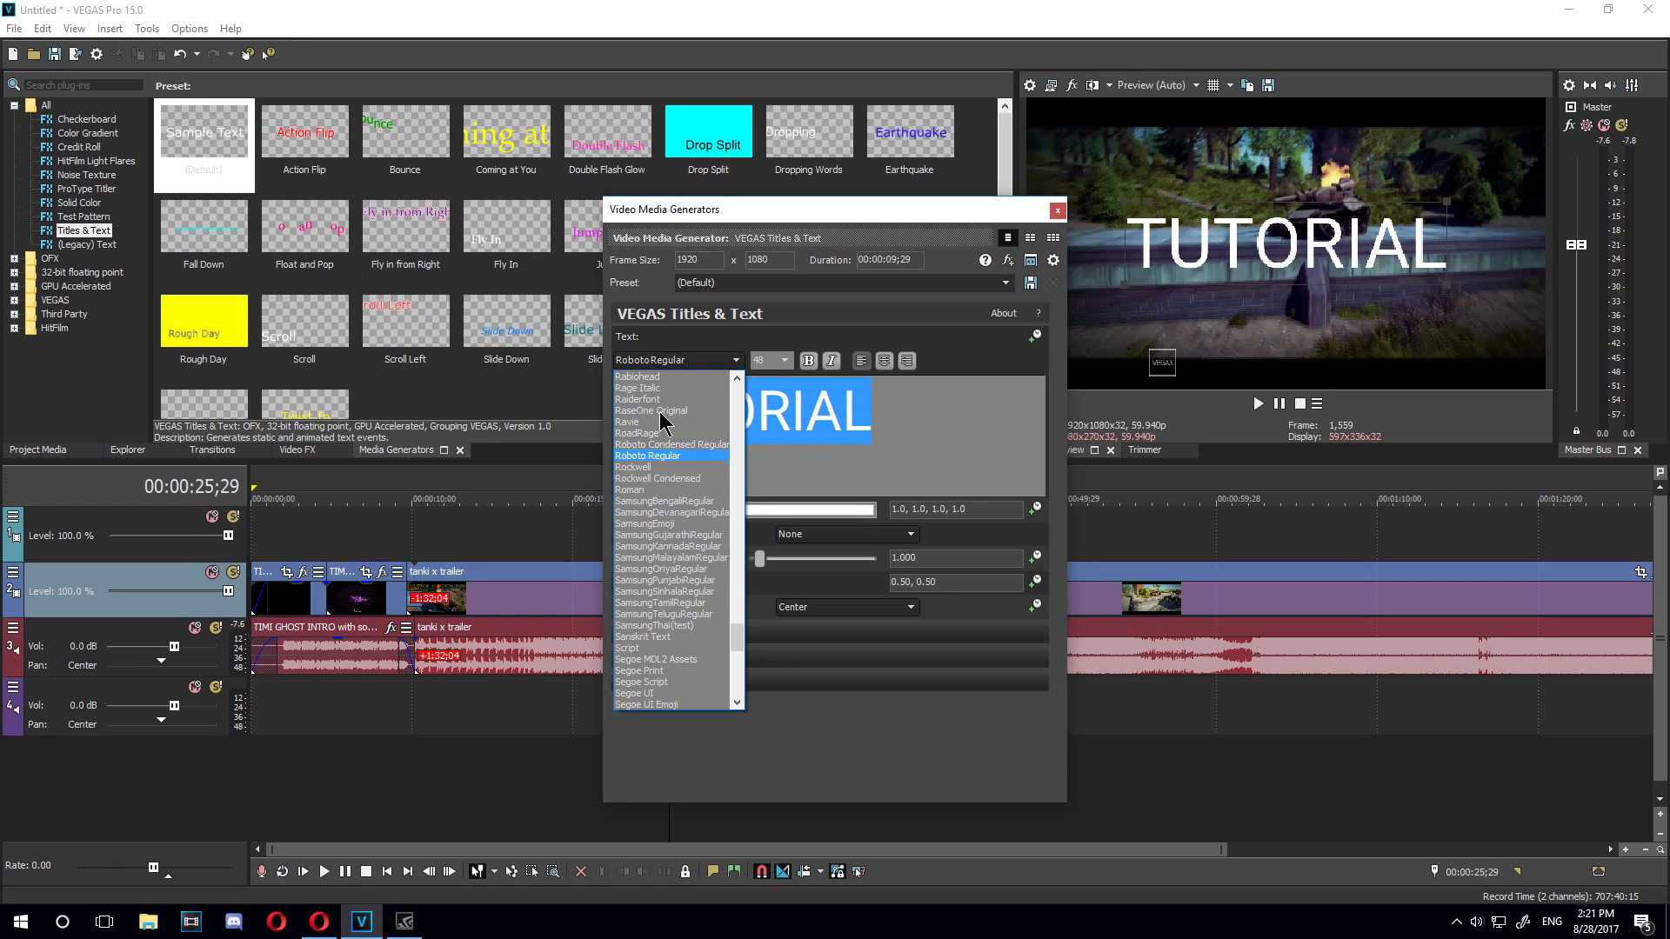
{"action": "left_click", "coordinate": [661, 456]}
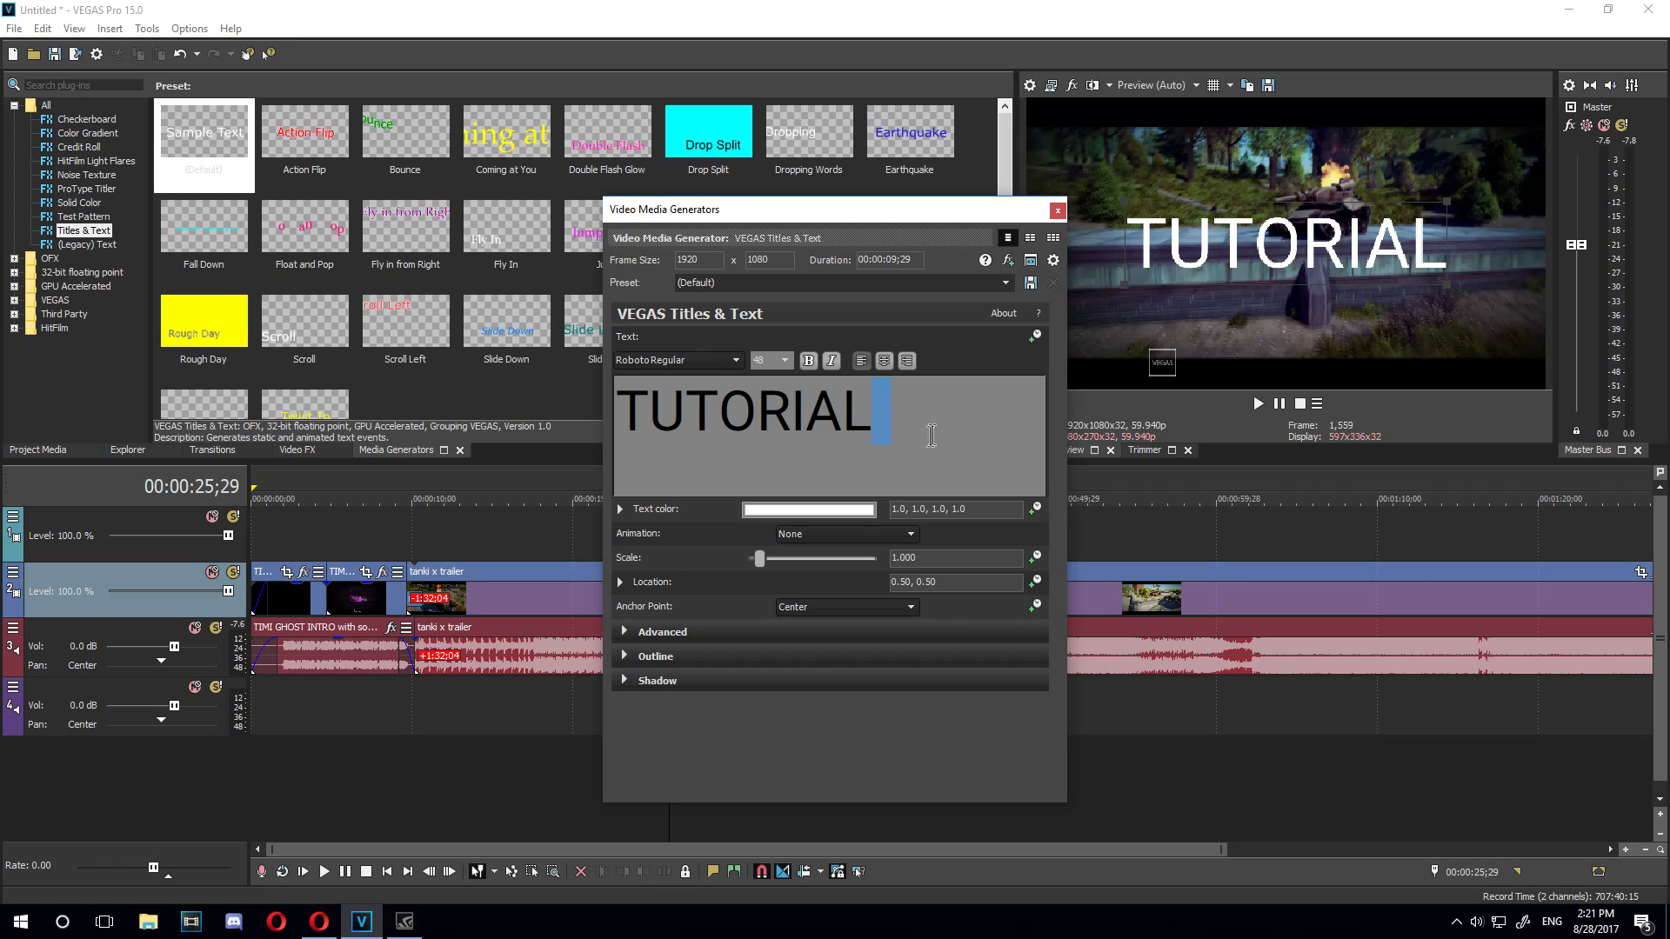
Set the TUTORIAL title's text color to near-black (0.01, 0.0, 0.0, 1.0) and close the generator settings
{"action": "left_click", "coordinate": [793, 511]}
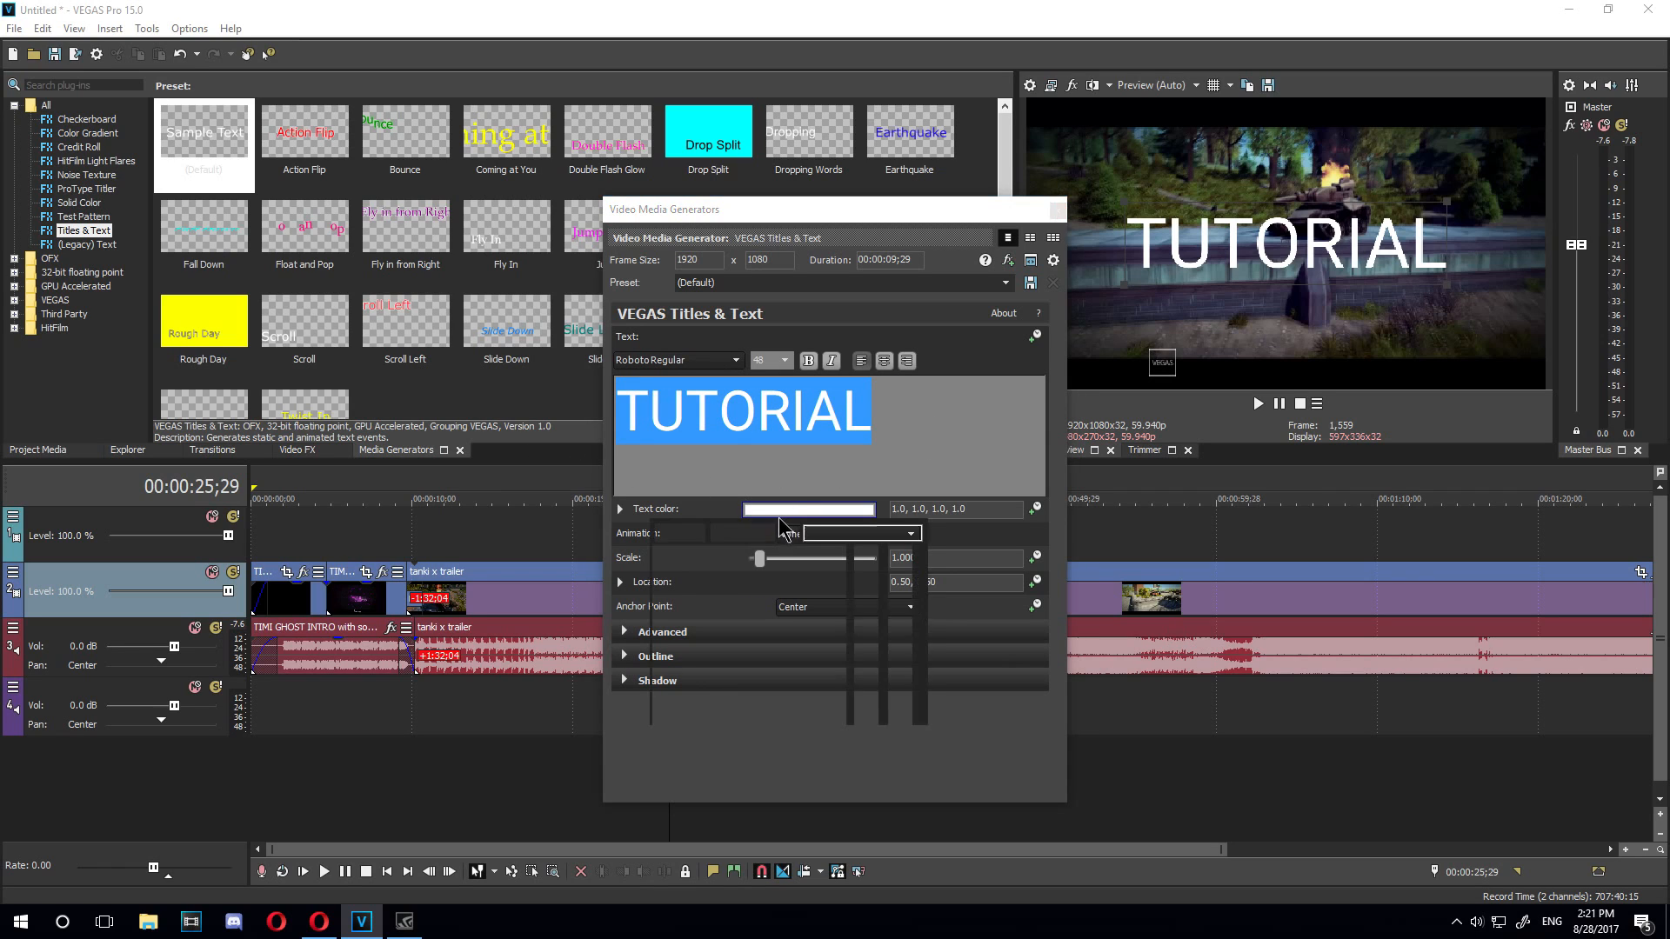
{"action": "left_click", "coordinate": [784, 635]}
{"action": "left_click_drag", "start_coordinate": [674, 700], "coordinate": [513, 756]}
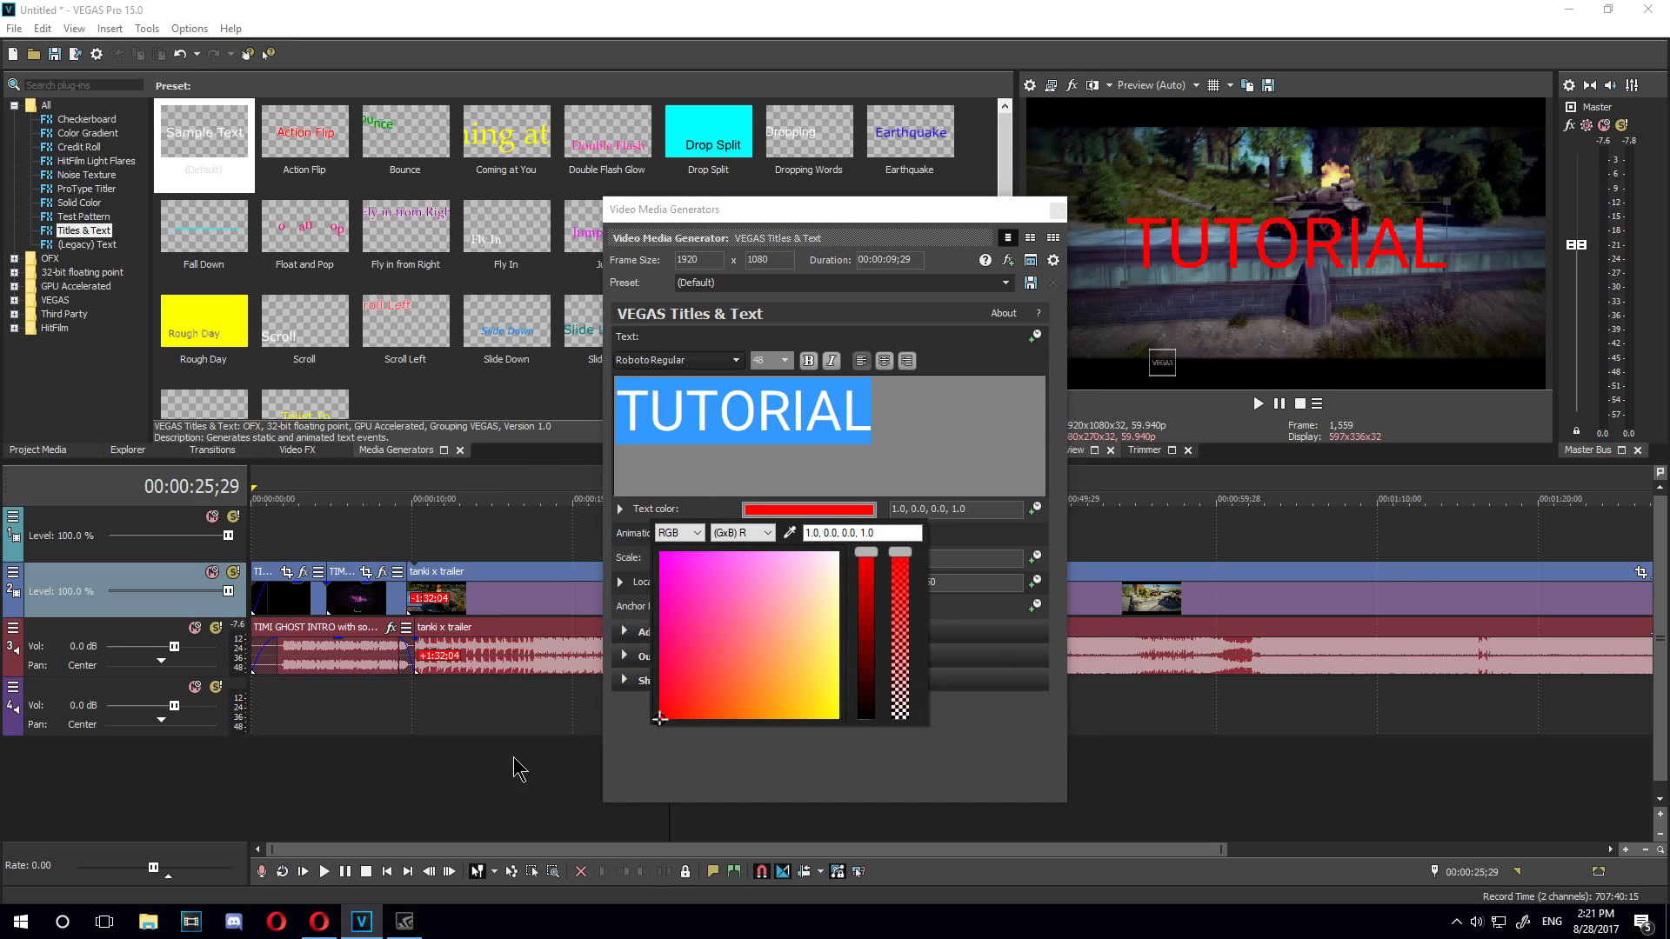
{"action": "left_click", "coordinate": [867, 717]}
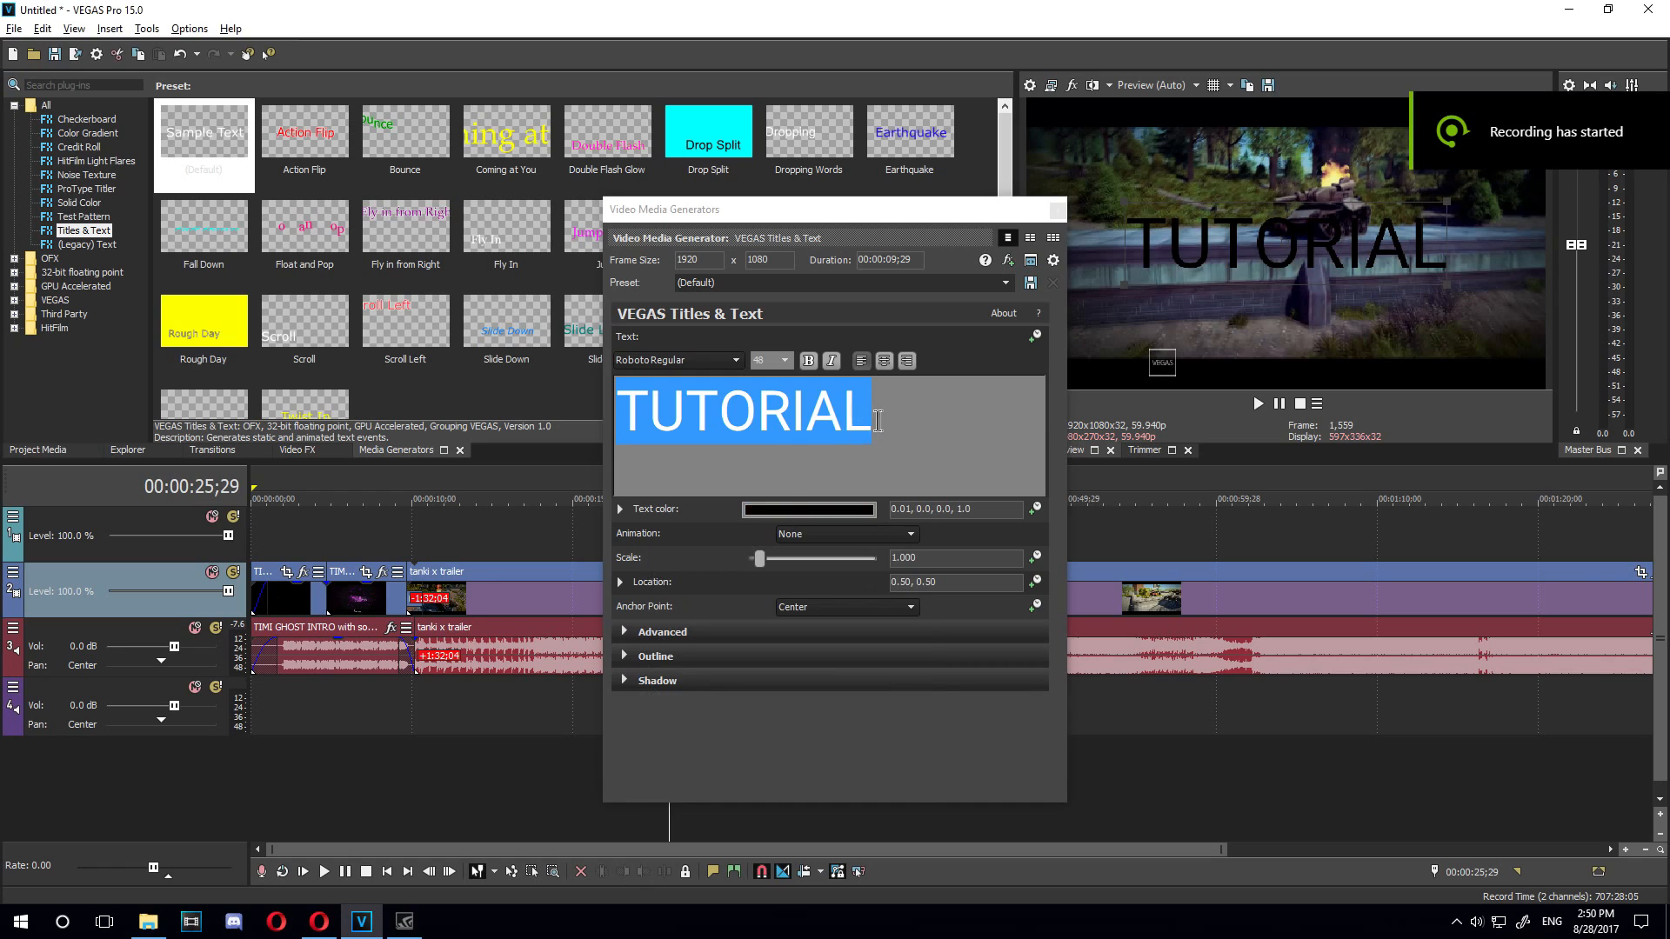
{"action": "left_click", "coordinate": [835, 414]}
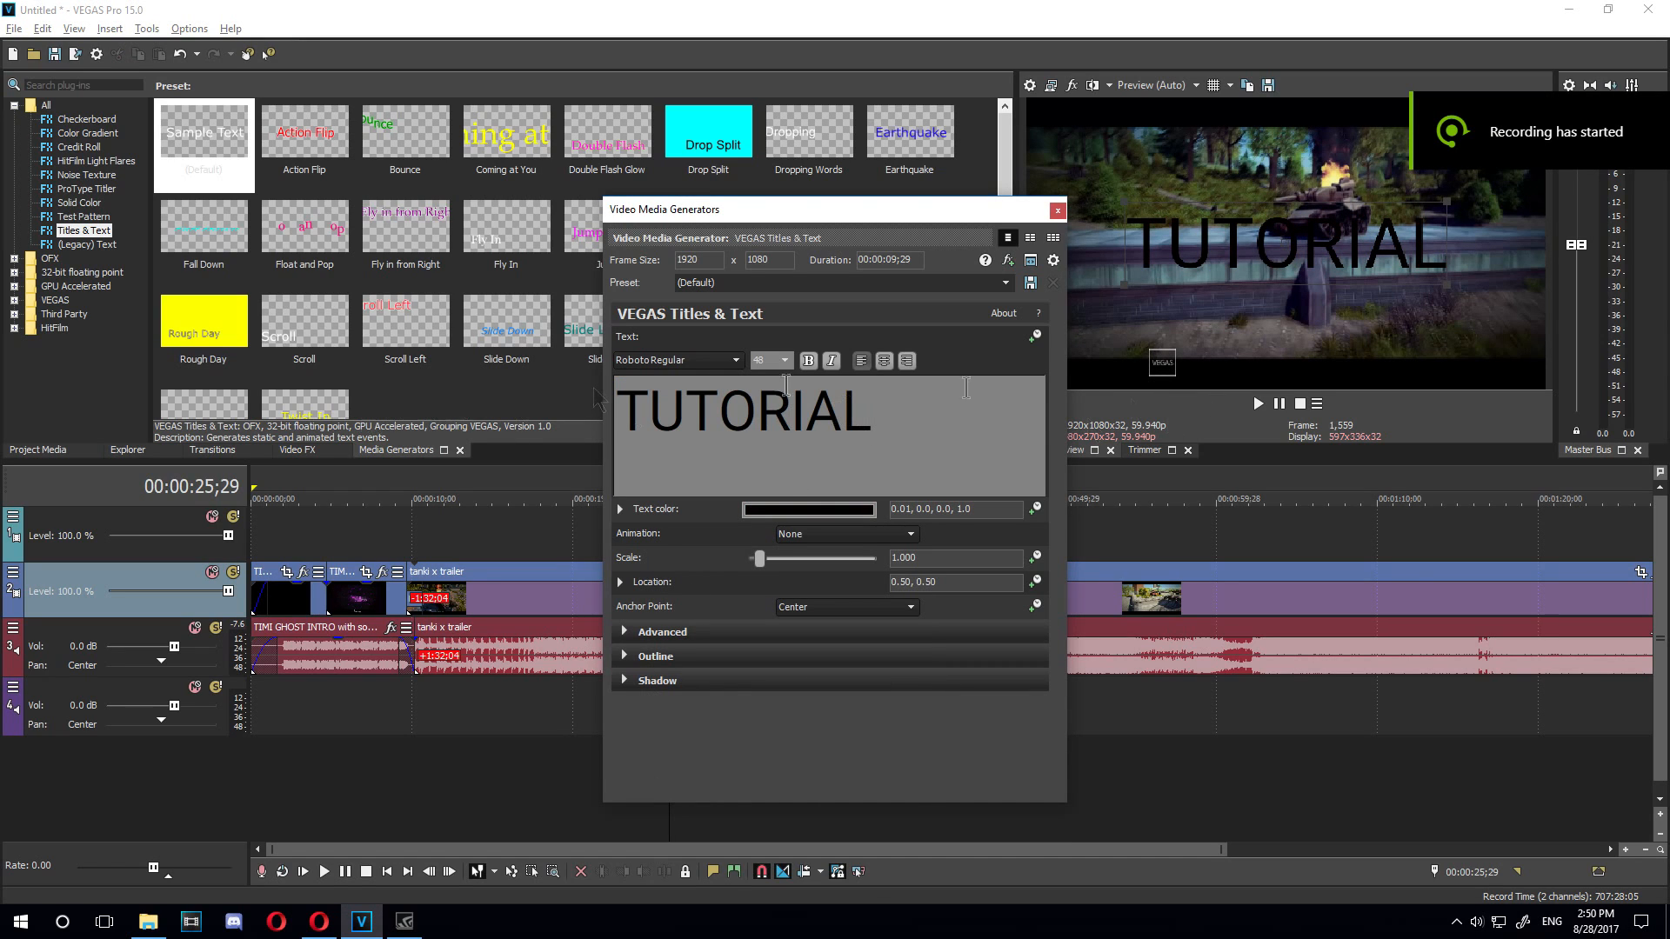
{"action": "left_click", "coordinate": [1056, 211]}
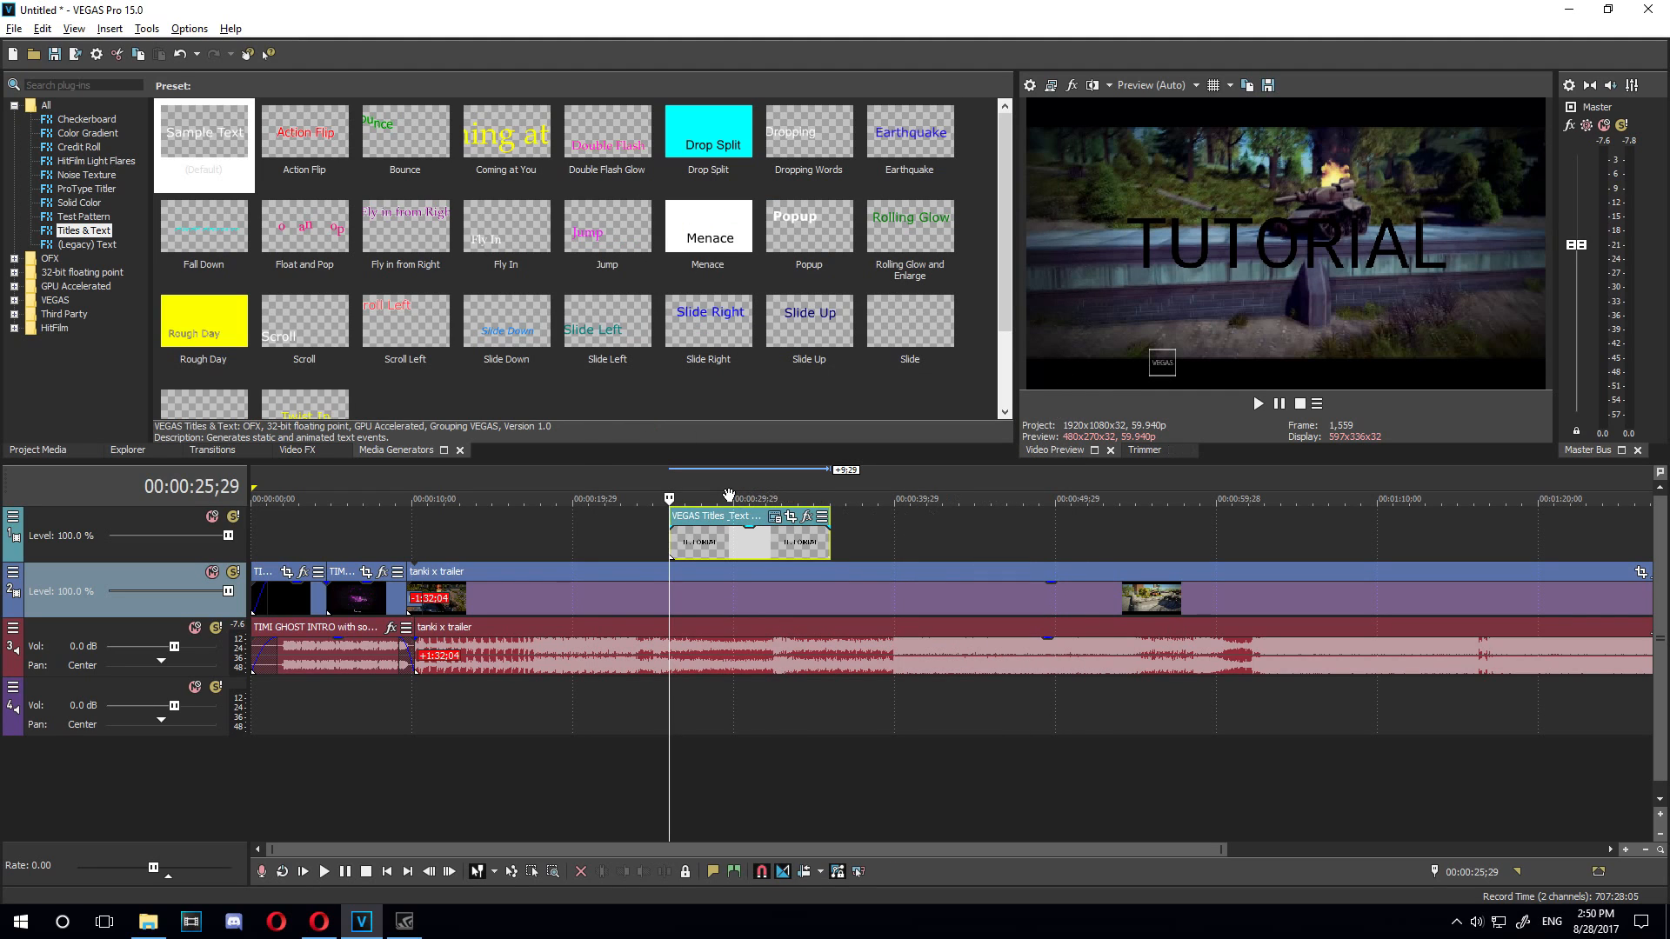
Add a short fade-in and a short fade-out to the TUTORIAL title event
{"action": "left_click", "coordinate": [653, 535]}
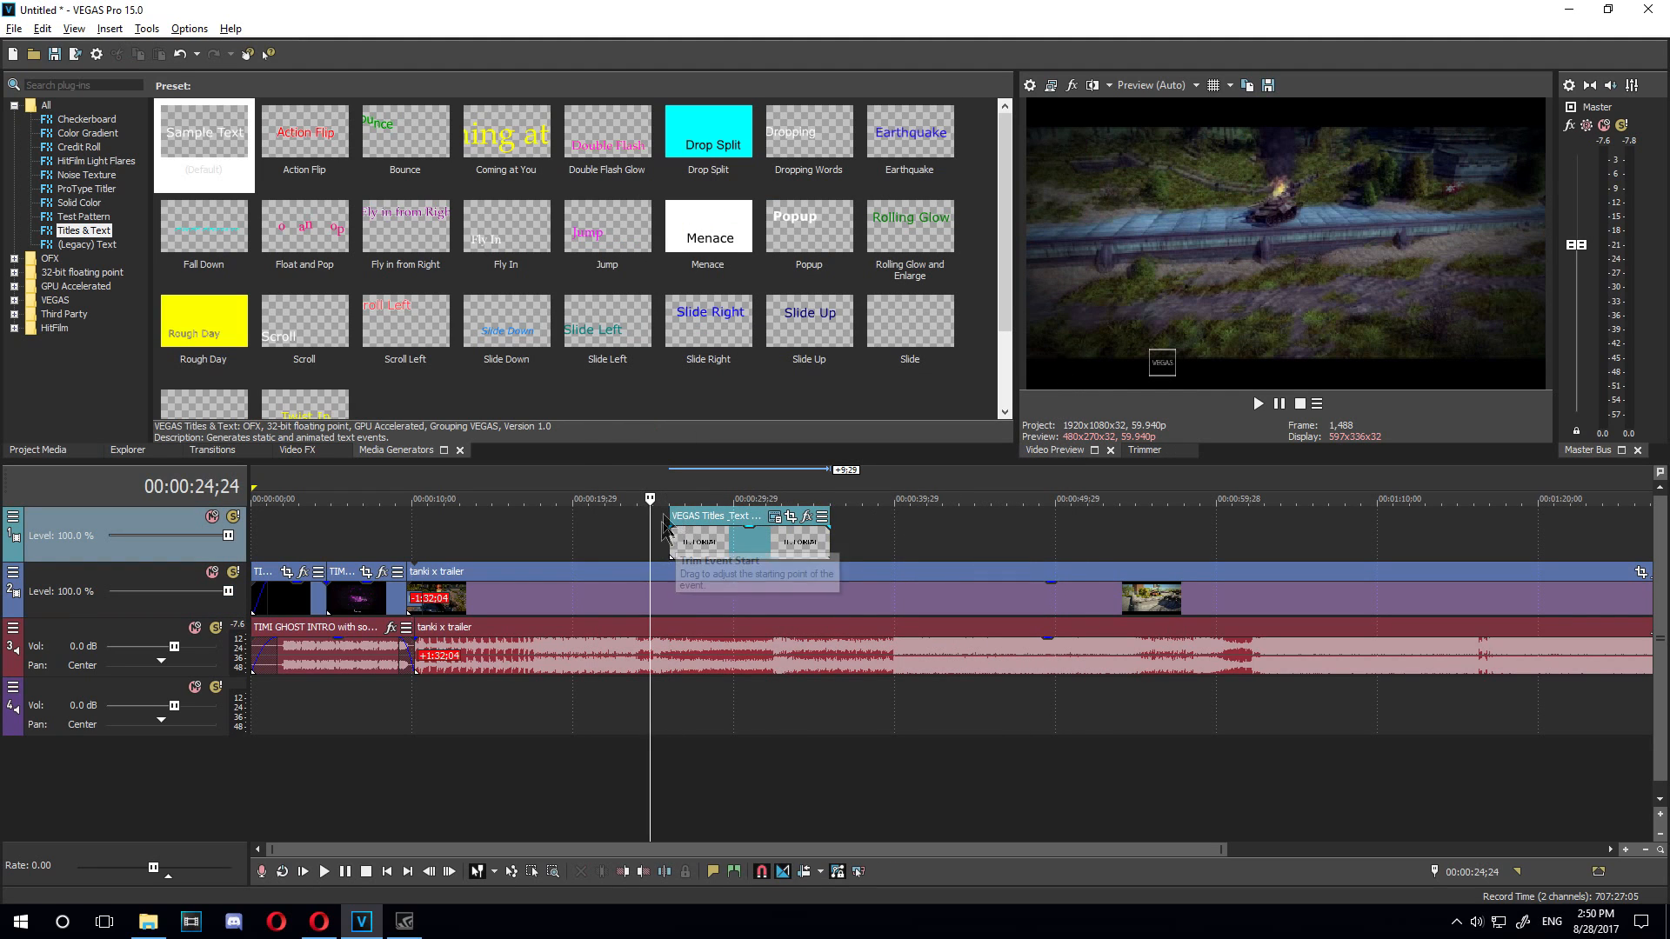
{"action": "left_click", "coordinate": [665, 527]}
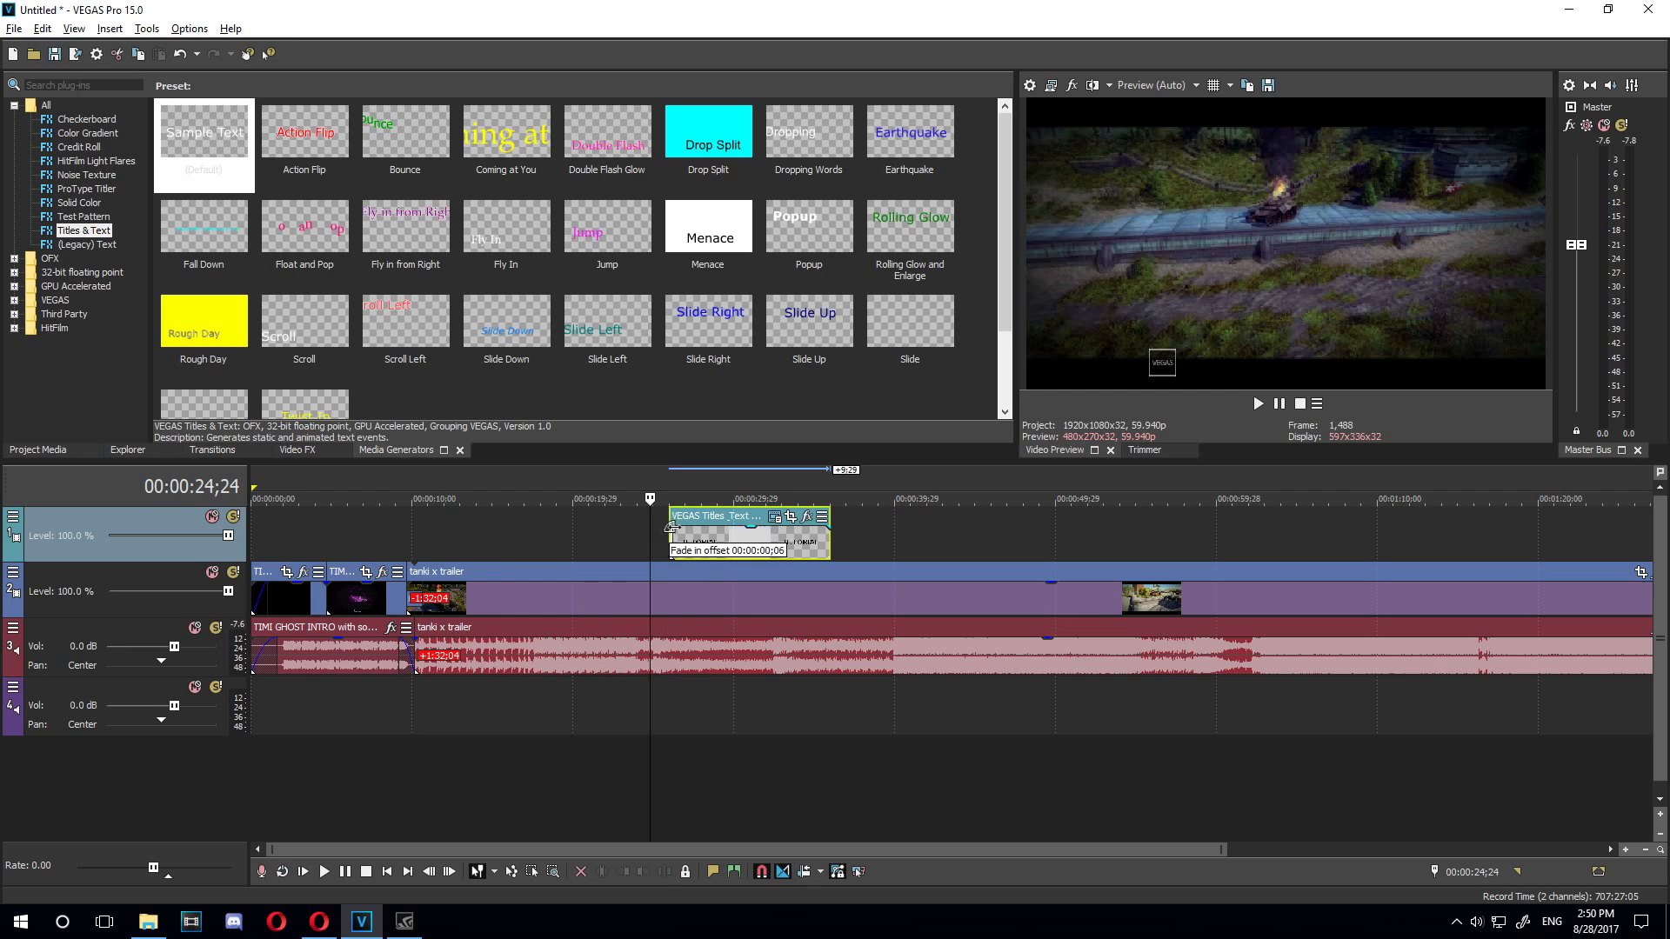
{"action": "left_click", "coordinate": [669, 548]}
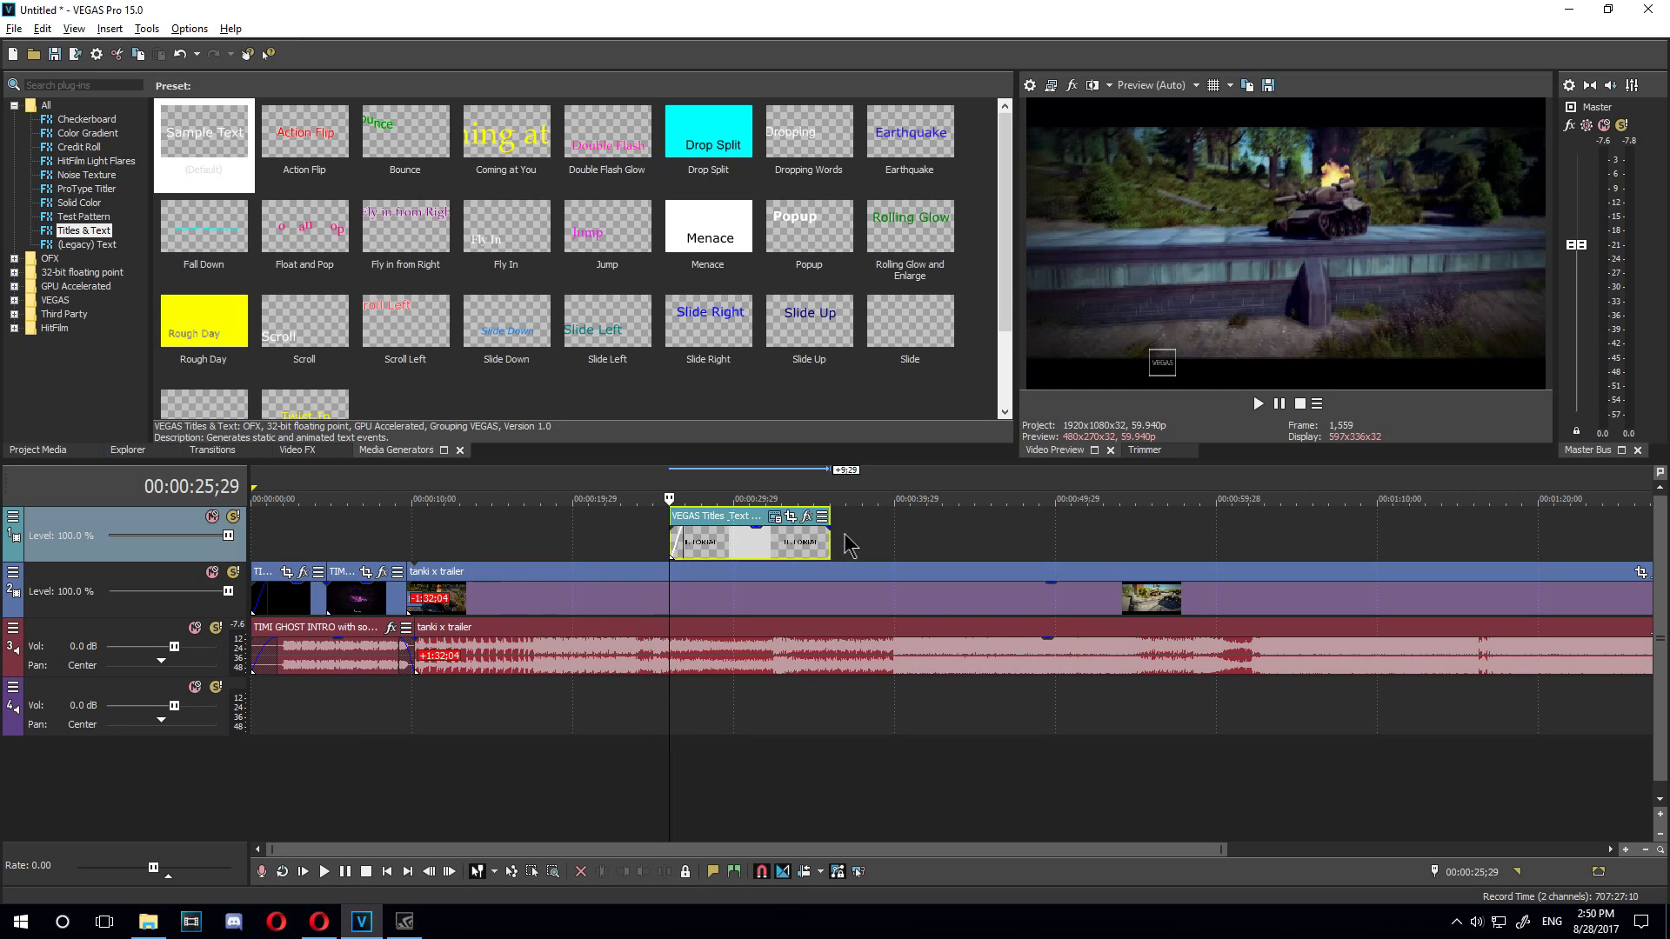
{"action": "left_click_drag", "start_coordinate": [813, 537], "coordinate": [813, 538]}
Play the start and the end of the TUTORIAL title to check its fades
{"action": "key", "text": "space"}
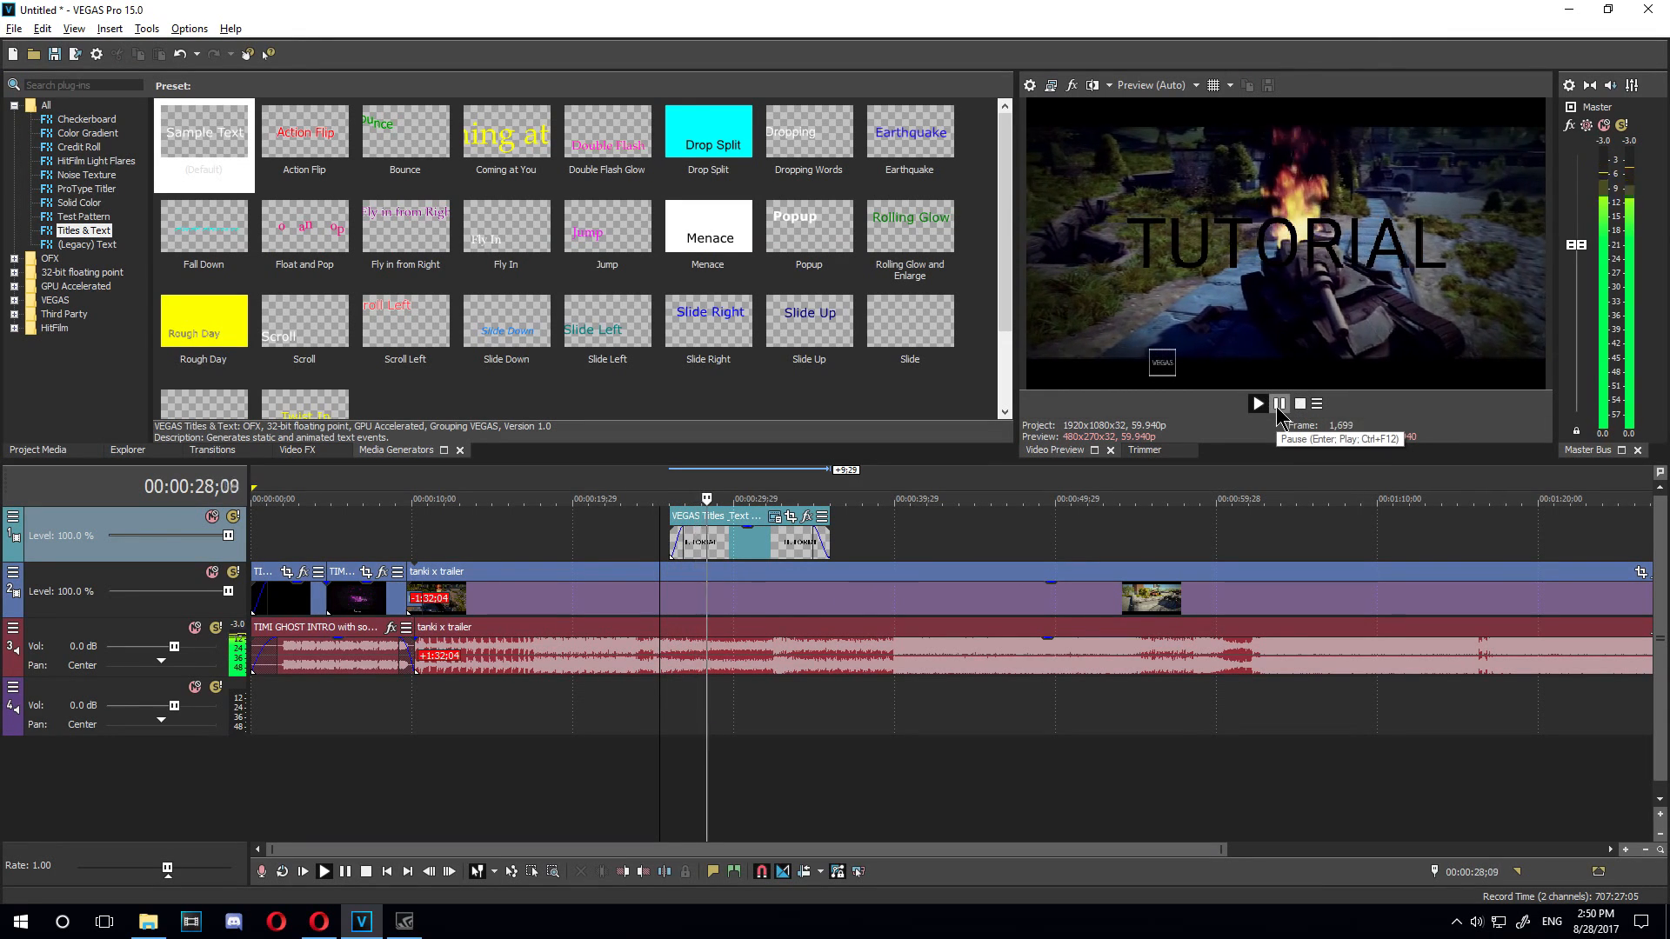
{"action": "left_click", "coordinate": [1279, 405]}
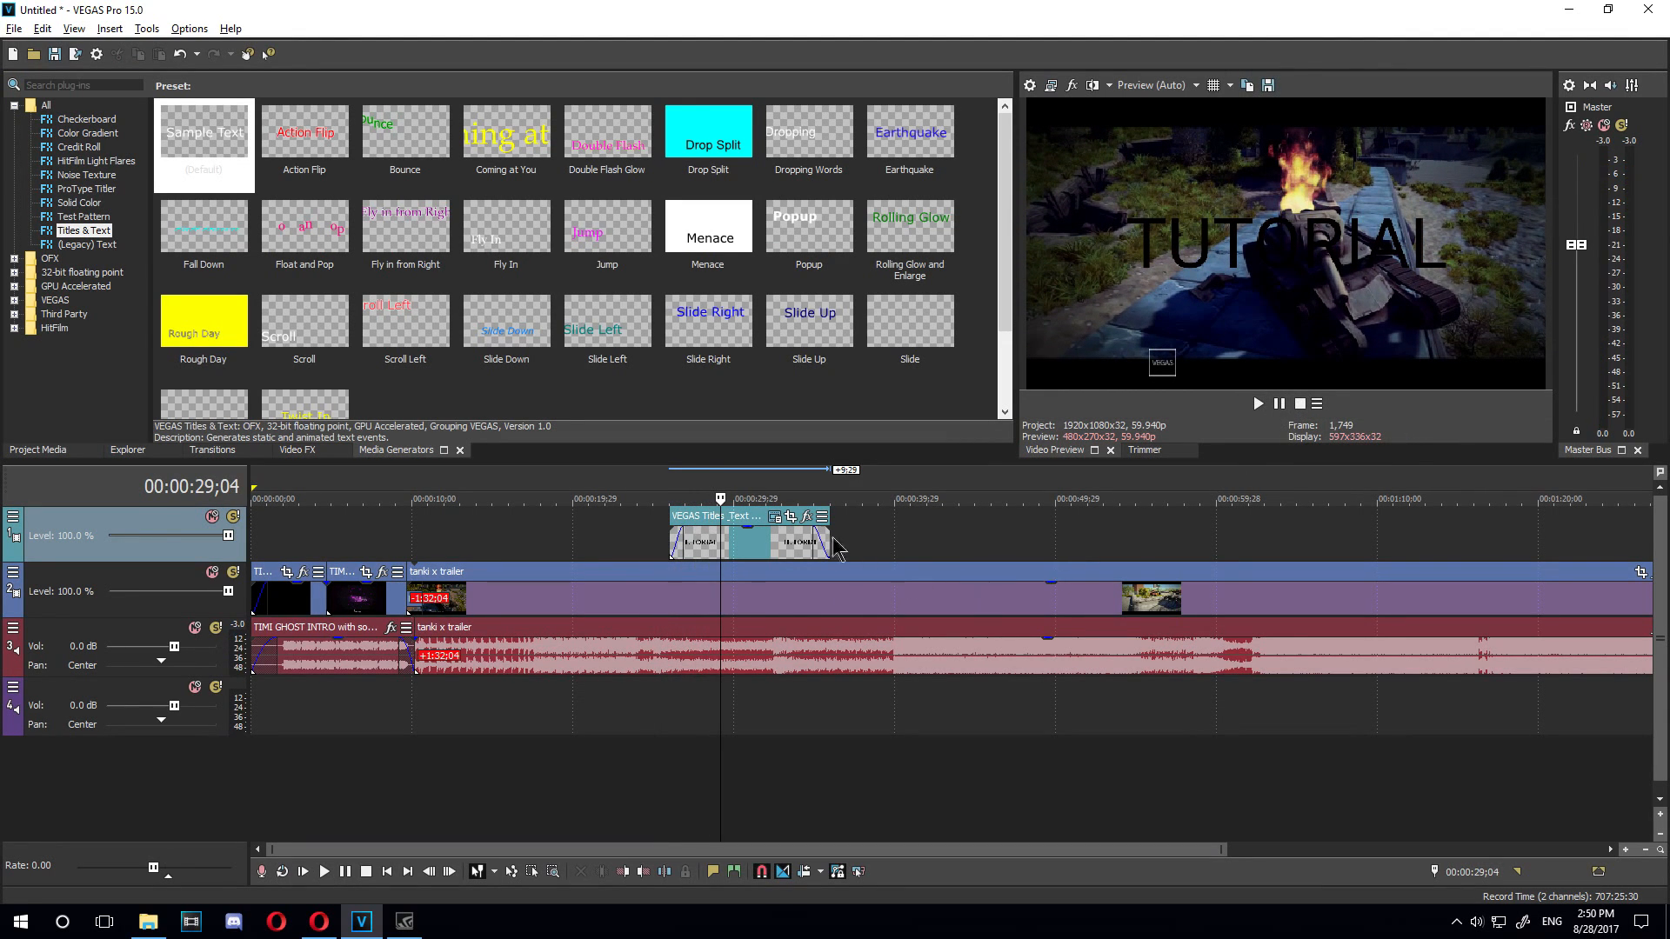
{"action": "left_click", "coordinate": [798, 539]}
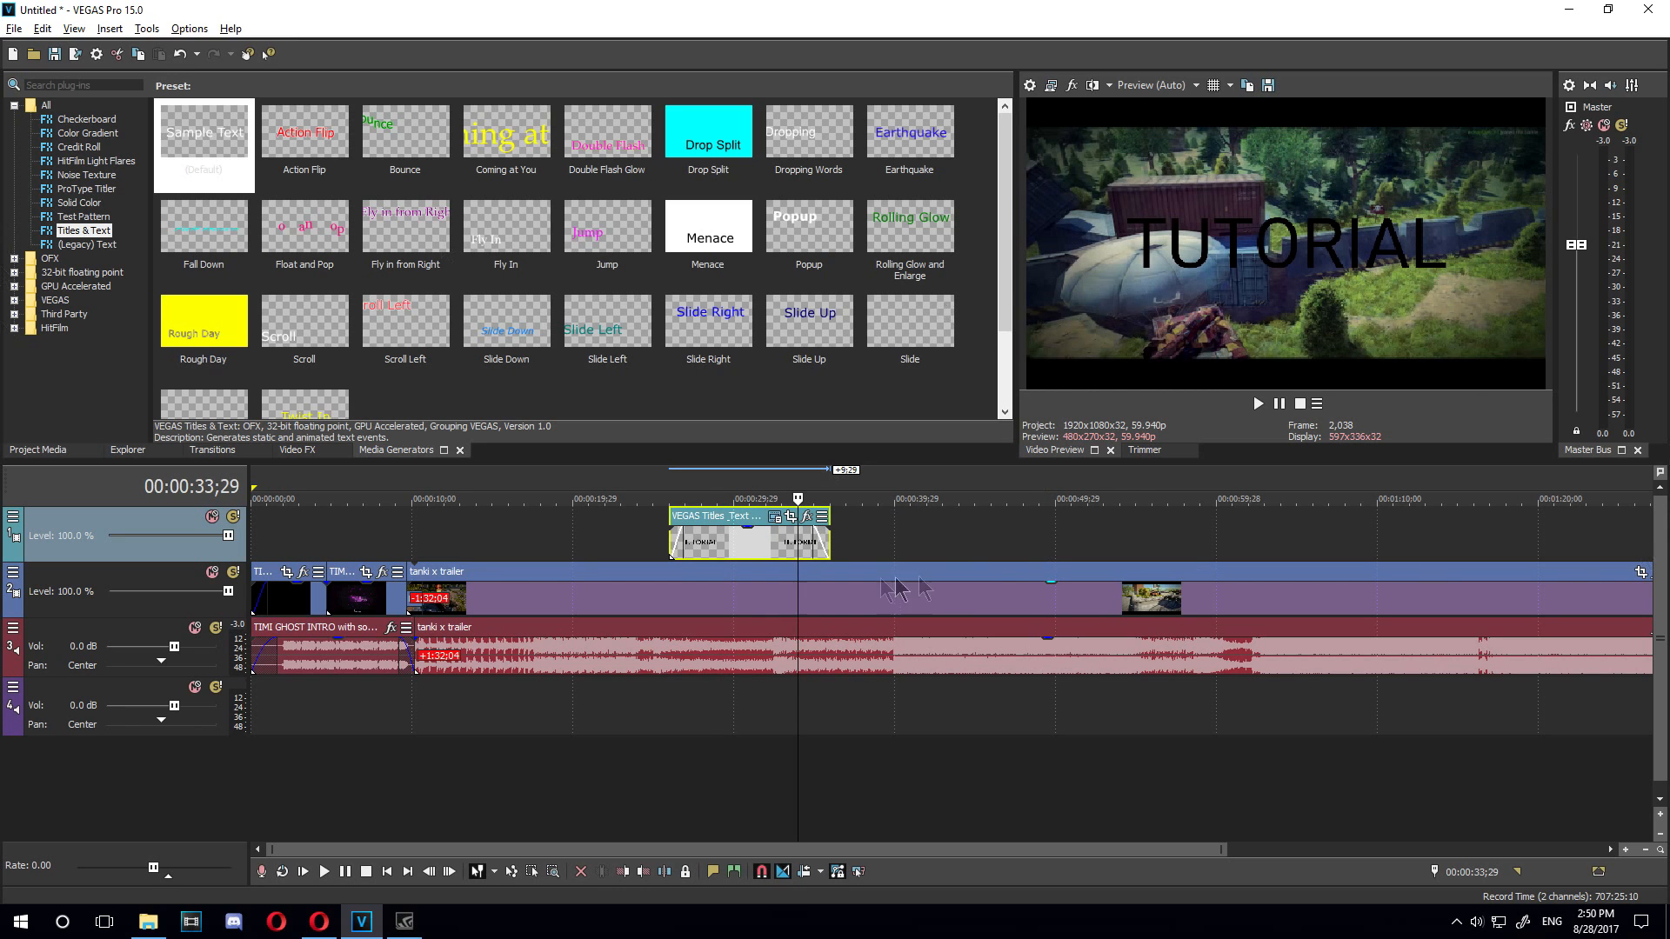
{"action": "key", "text": "space"}
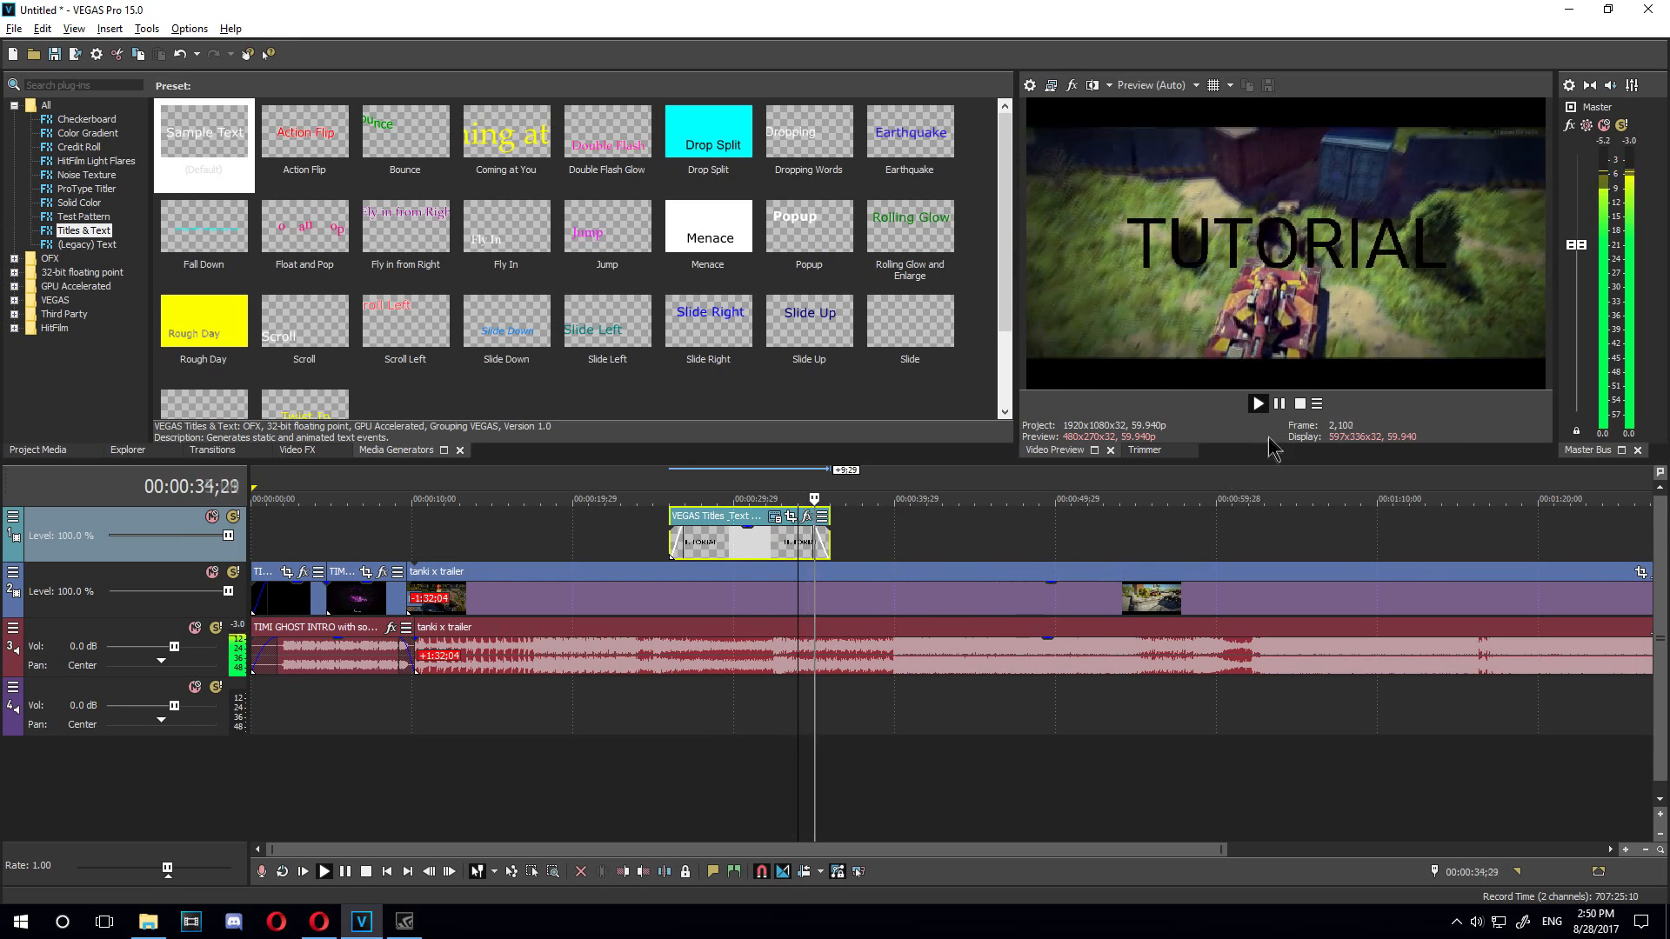
{"action": "left_click", "coordinate": [1279, 406]}
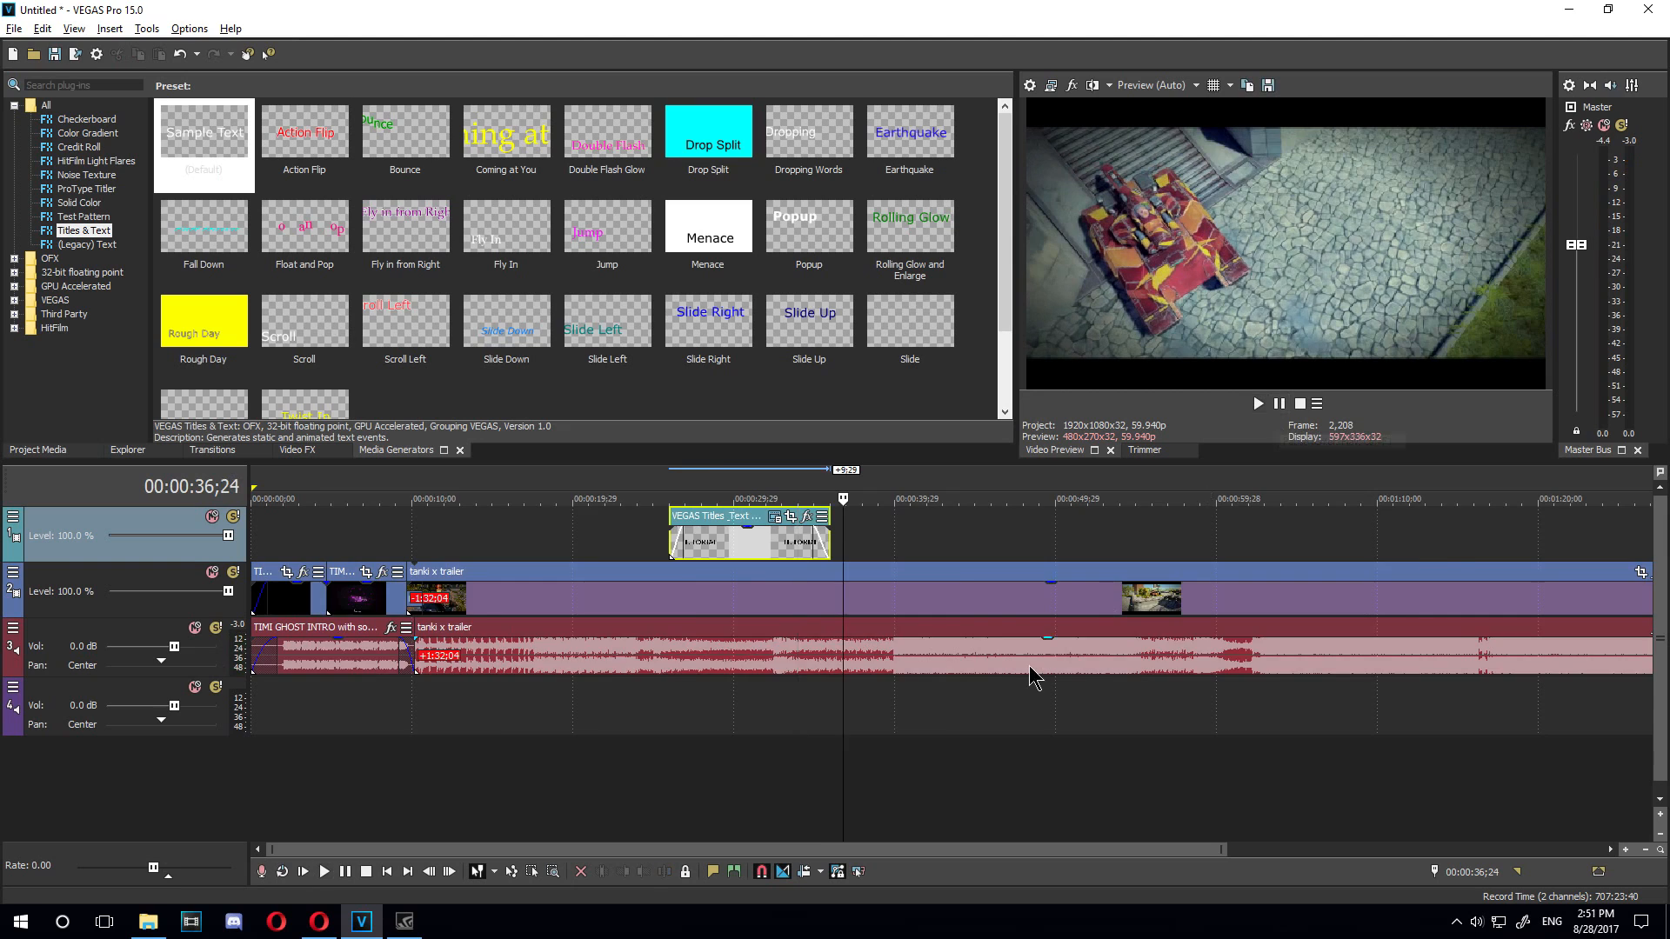
Add a fade-out to the end of the tanki x trailer video clip
{"action": "scroll", "coordinate": [1029, 661], "scroll_direction": "down", "scroll_amount": 2}
{"action": "left_click", "coordinate": [999, 596]}
{"action": "left_click", "coordinate": [1417, 593]}
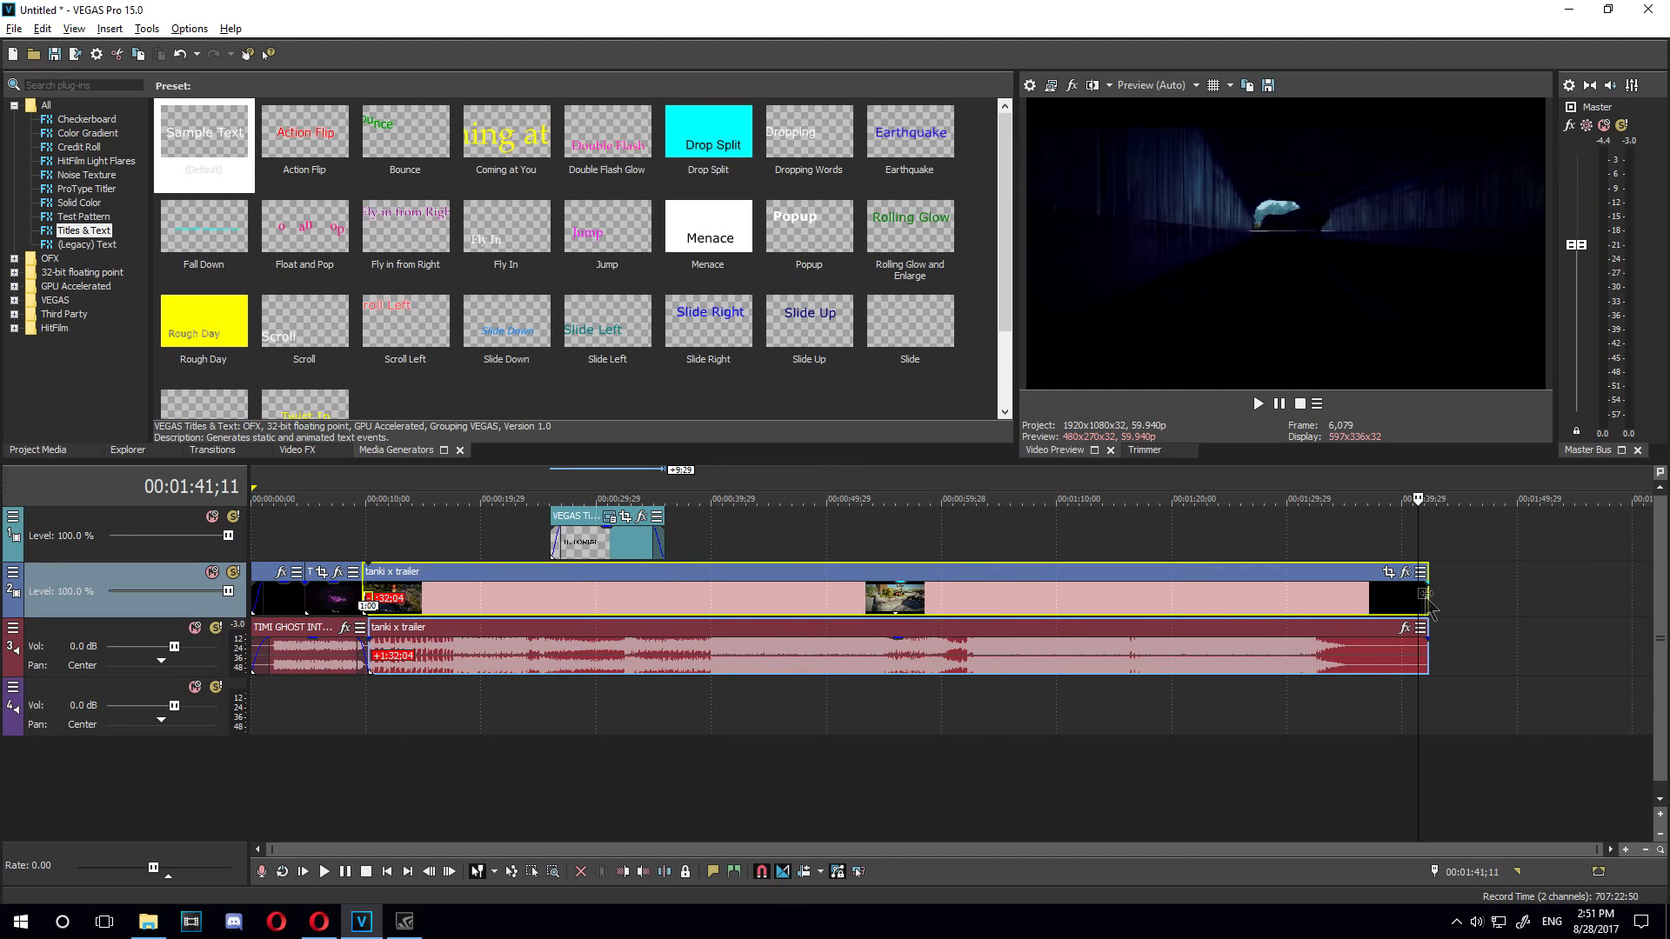
{"action": "left_click", "coordinate": [1398, 594]}
{"action": "left_click_drag", "start_coordinate": [1426, 584], "coordinate": [1399, 585]}
{"action": "left_click", "coordinate": [893, 541]}
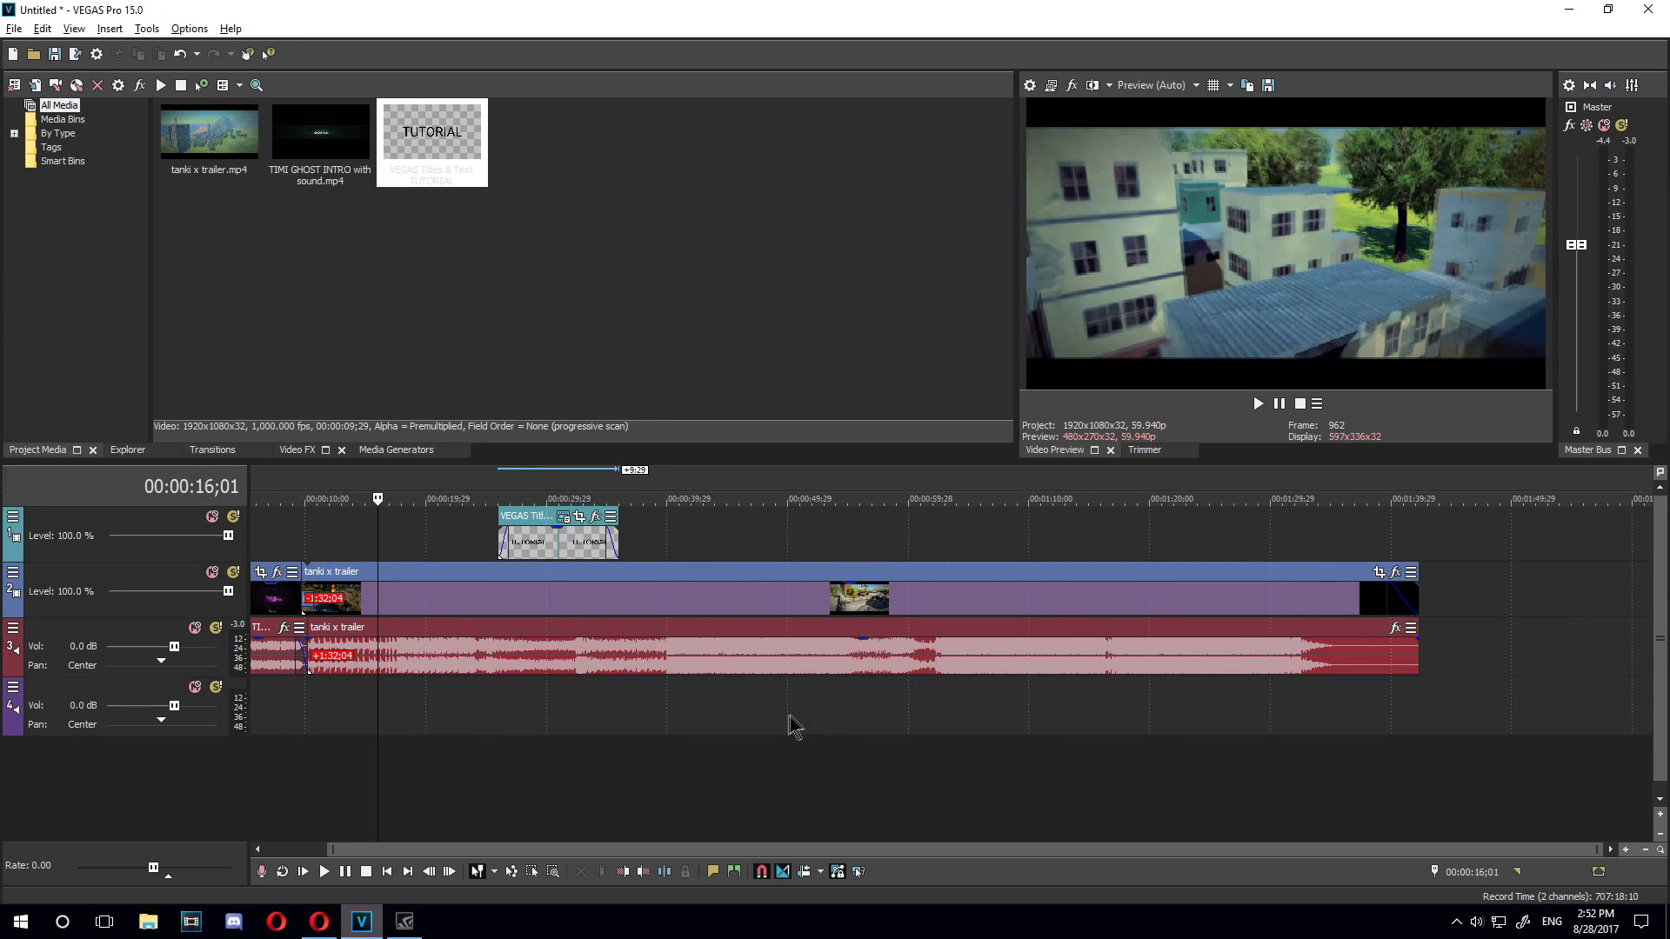
Insert an empty video track above the TUTORIAL title track
{"action": "right_click", "coordinate": [352, 796]}
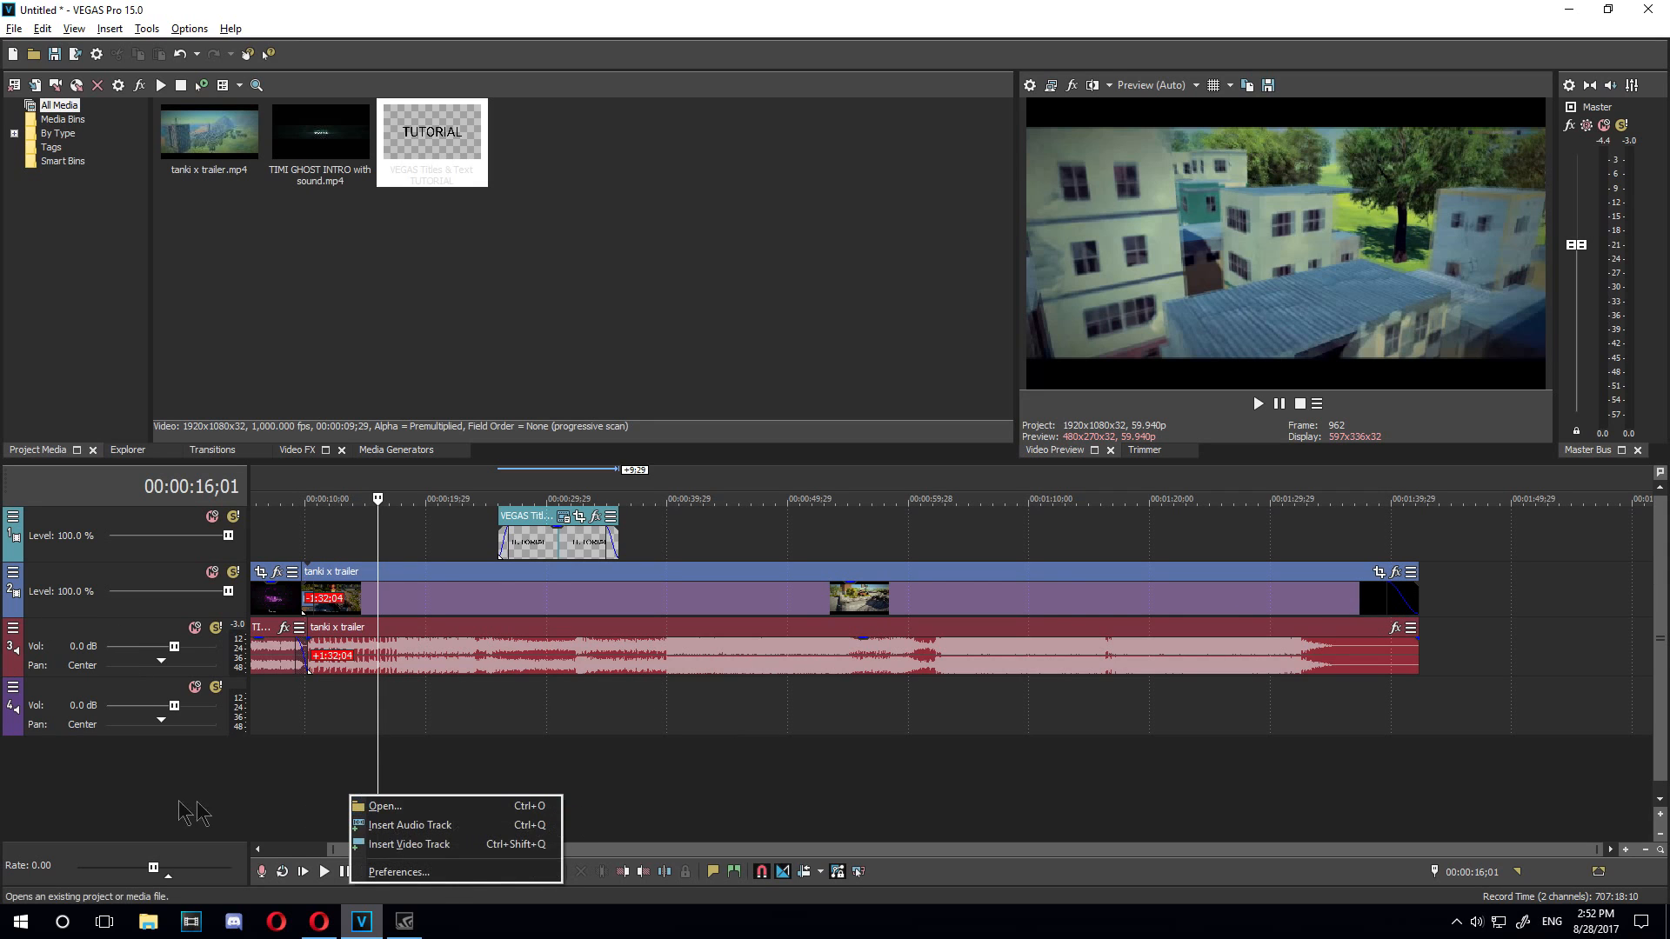
{"action": "left_click", "coordinate": [435, 845]}
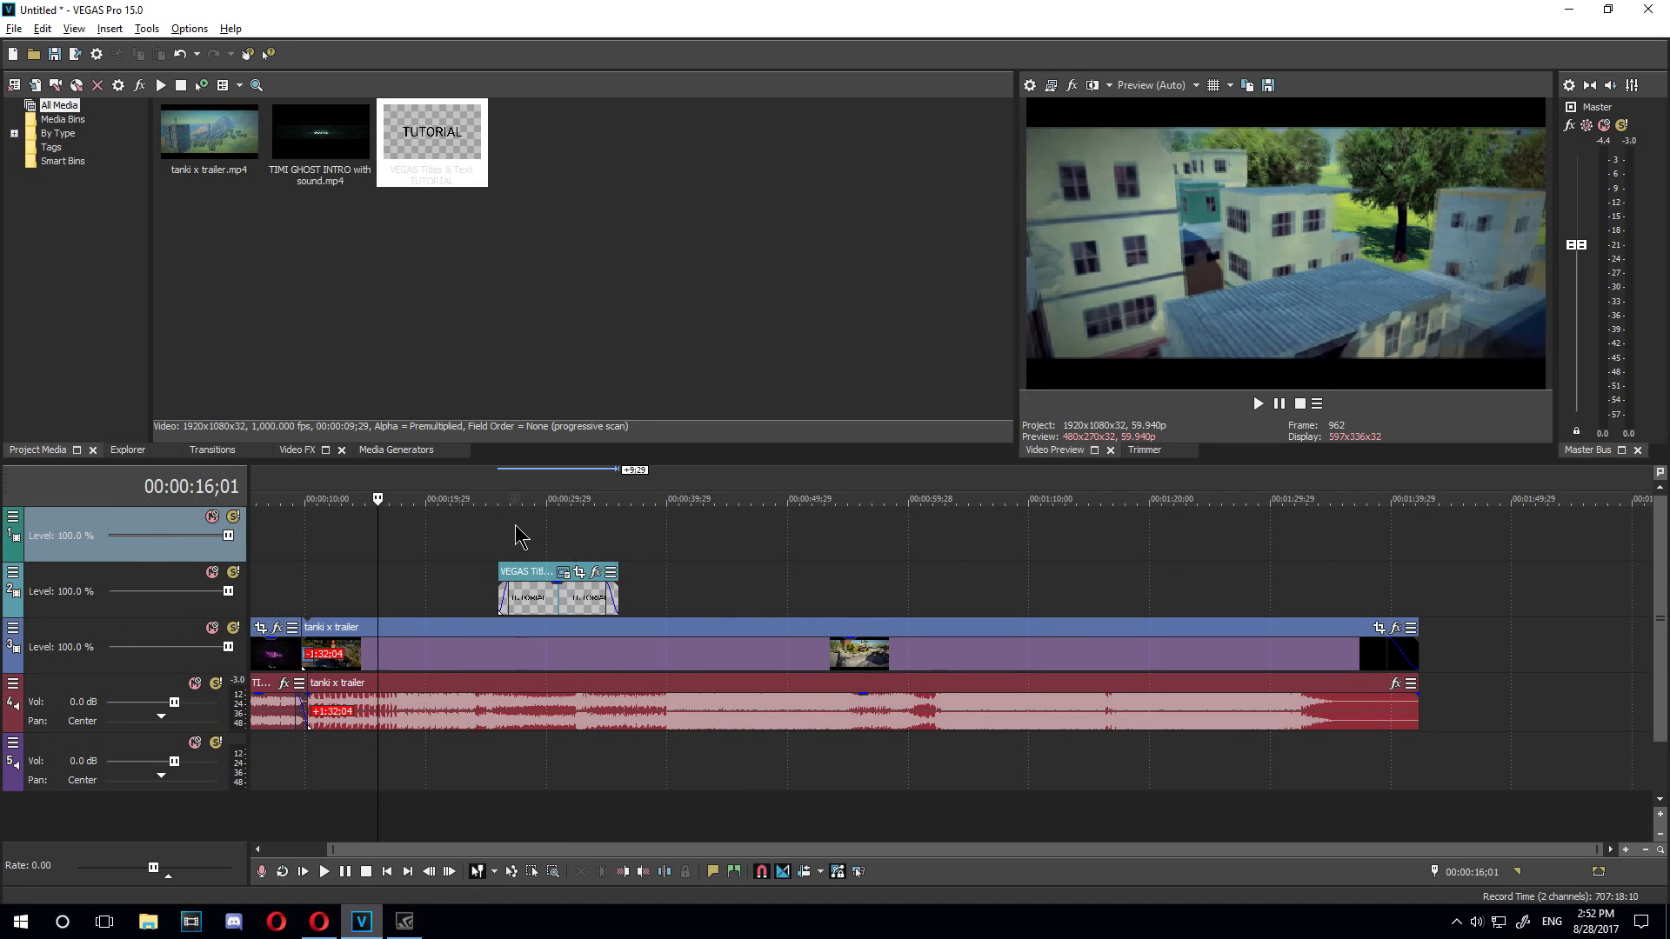
{"action": "left_click", "coordinate": [516, 528]}
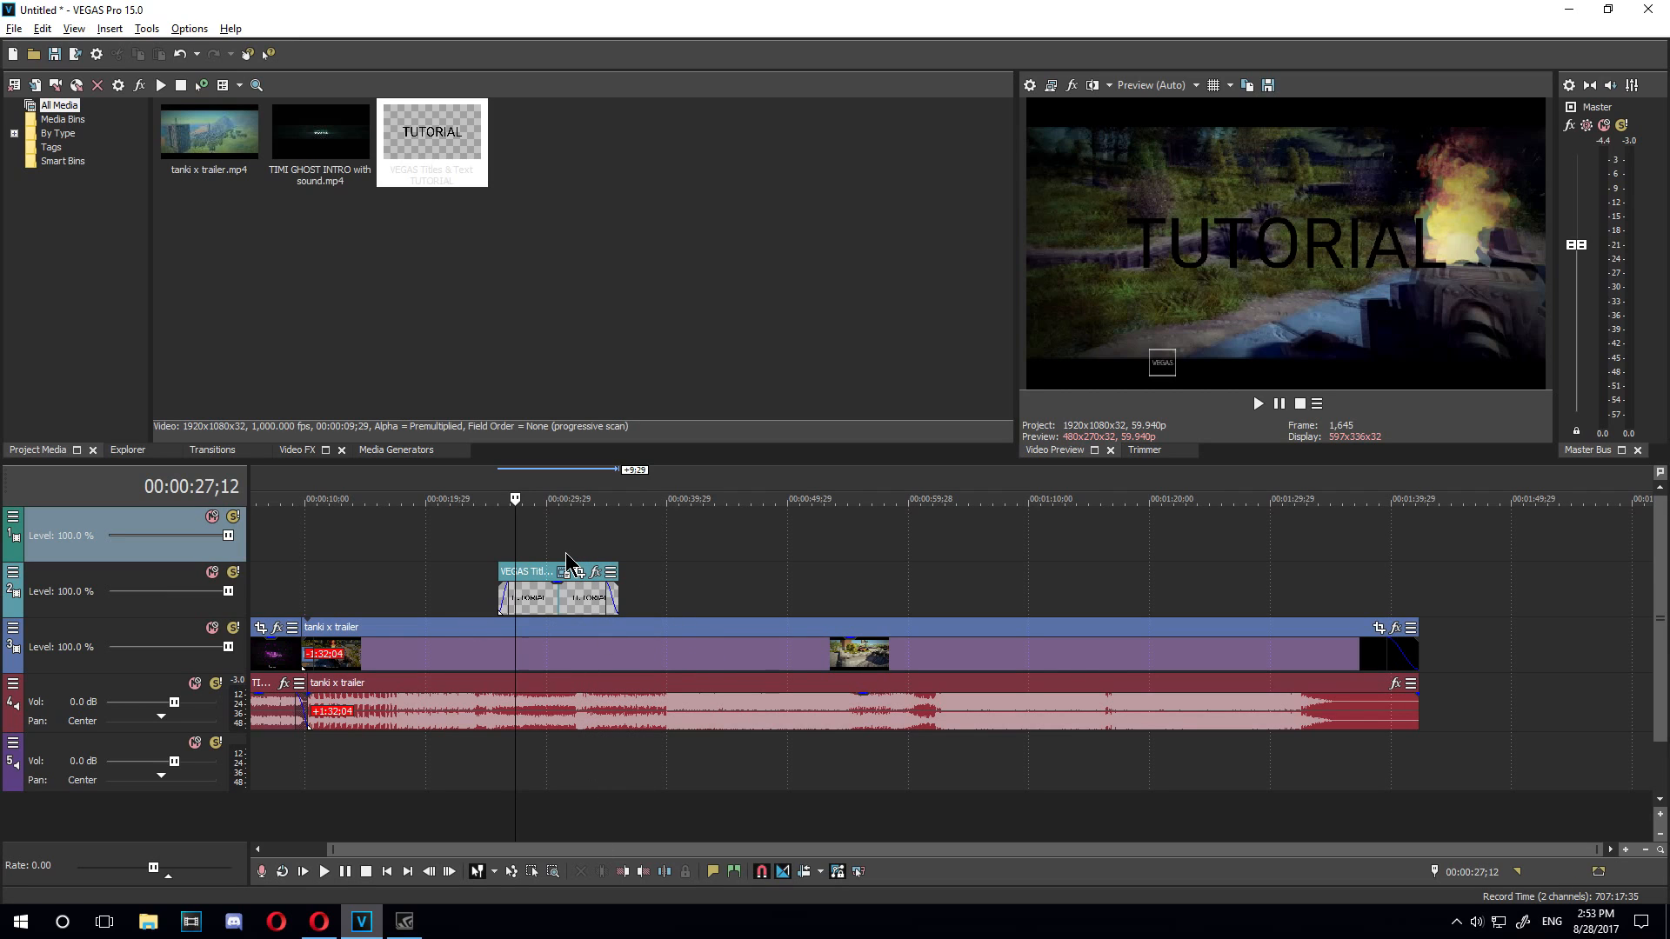
{"action": "left_click", "coordinate": [720, 540]}
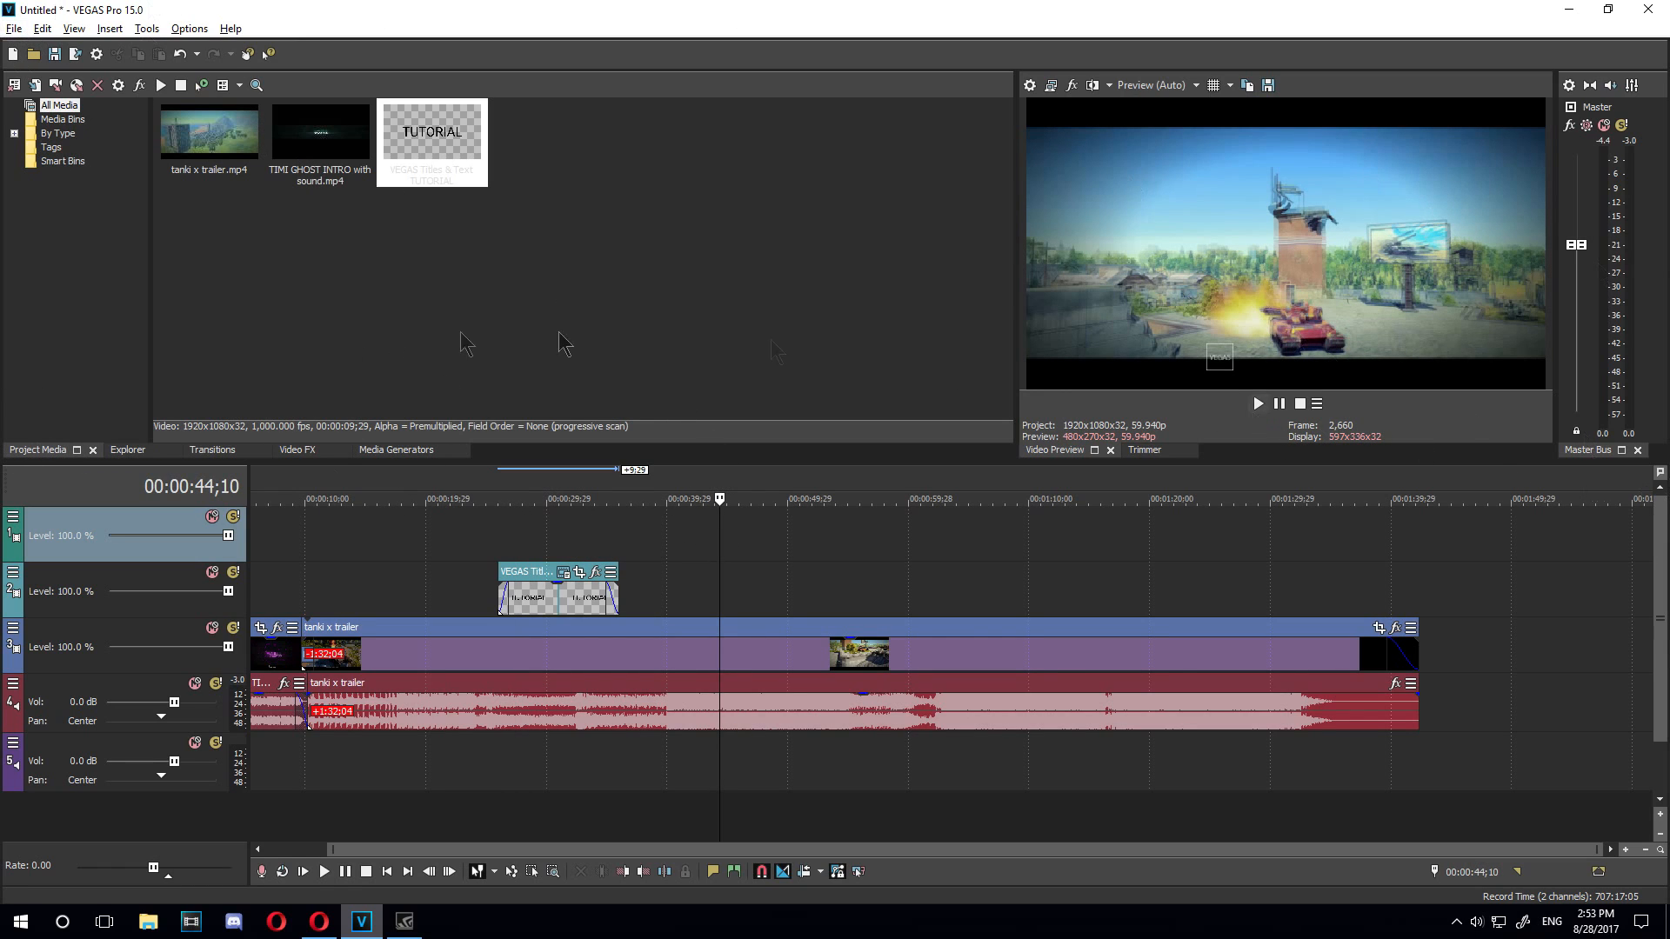
Import think it make it newest logo.png and place it on the empty top video track at about 00:00:42
{"action": "left_click", "coordinate": [14, 28]}
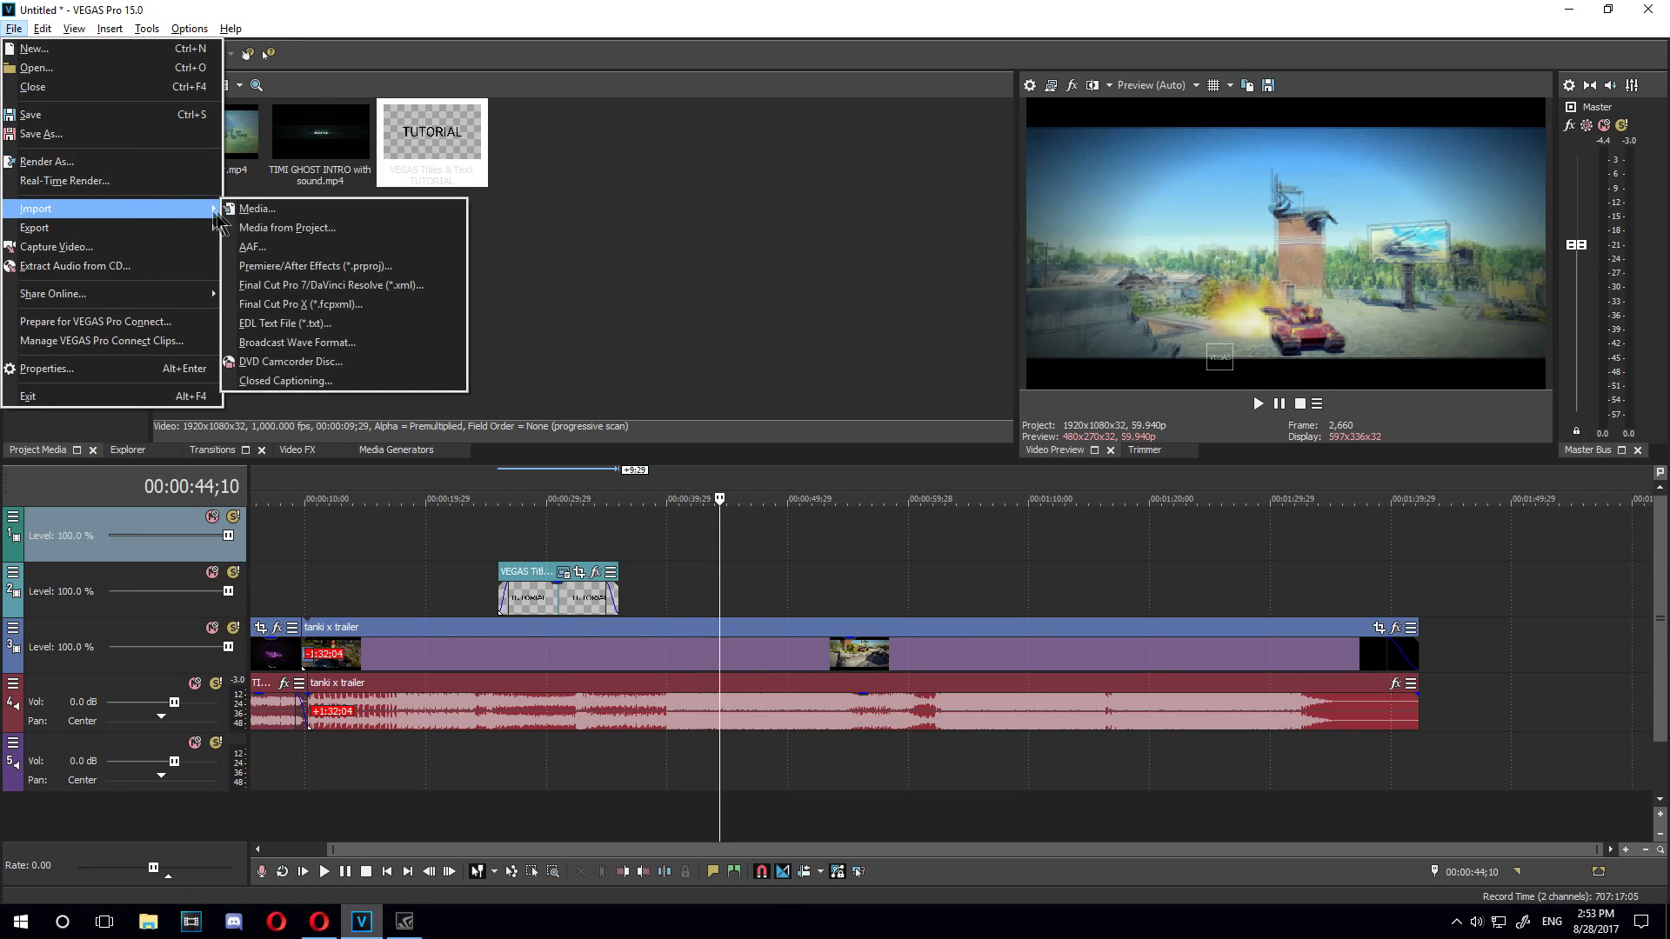
{"action": "left_click", "coordinate": [254, 210]}
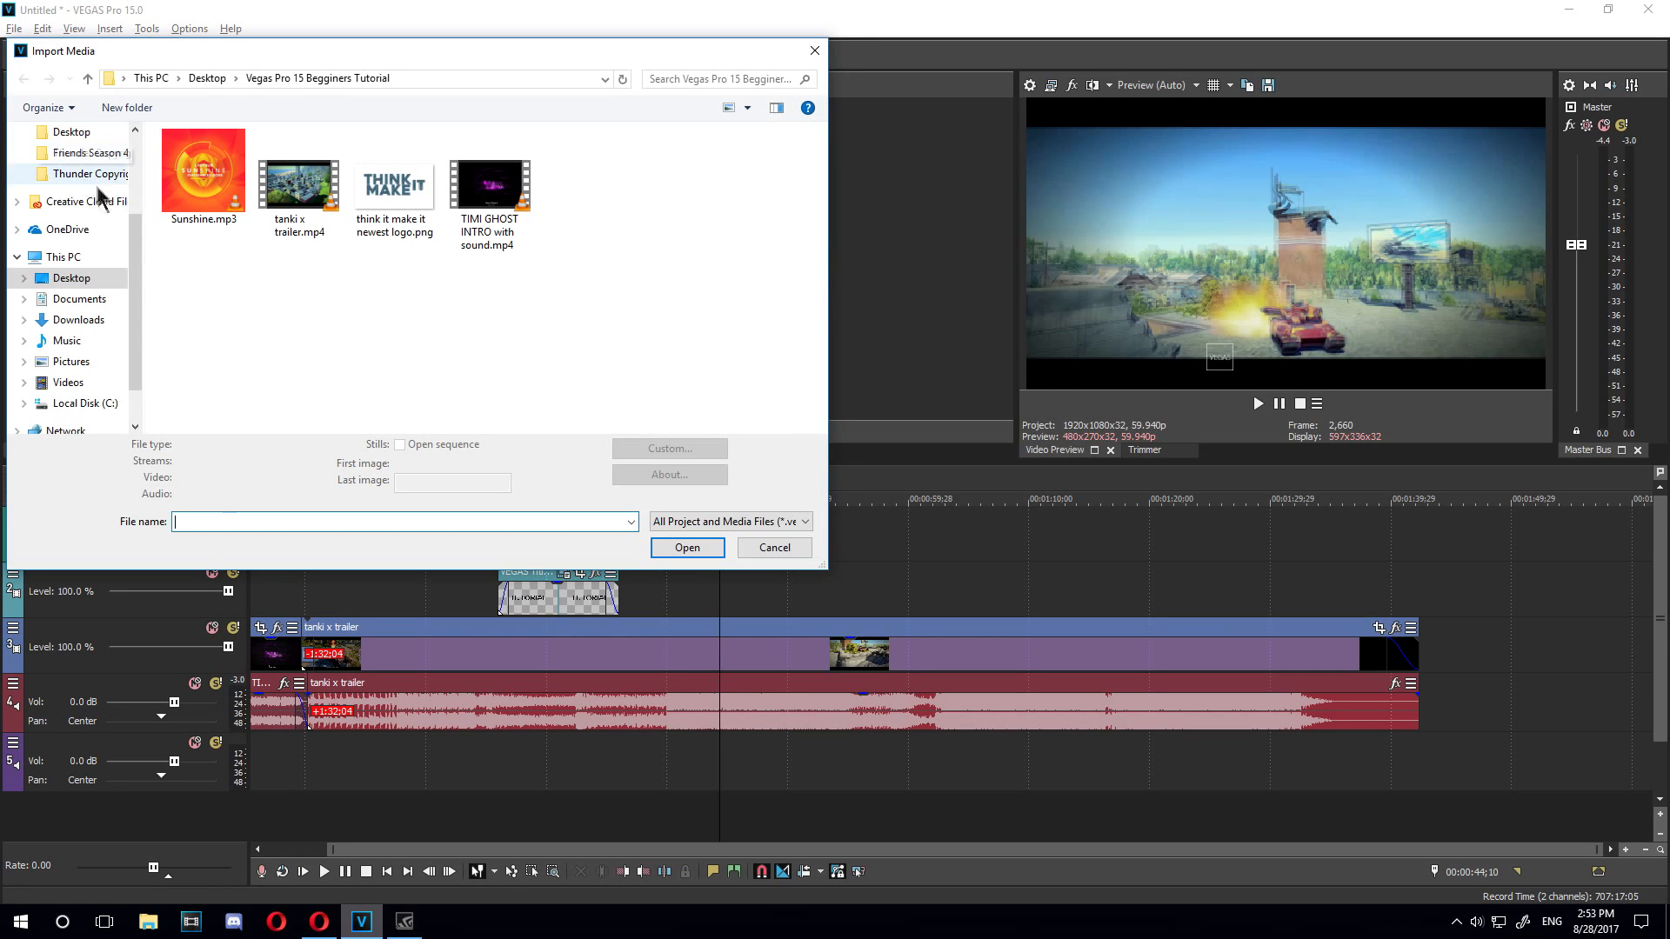
{"action": "left_click", "coordinate": [386, 220]}
{"action": "left_click", "coordinate": [683, 548]}
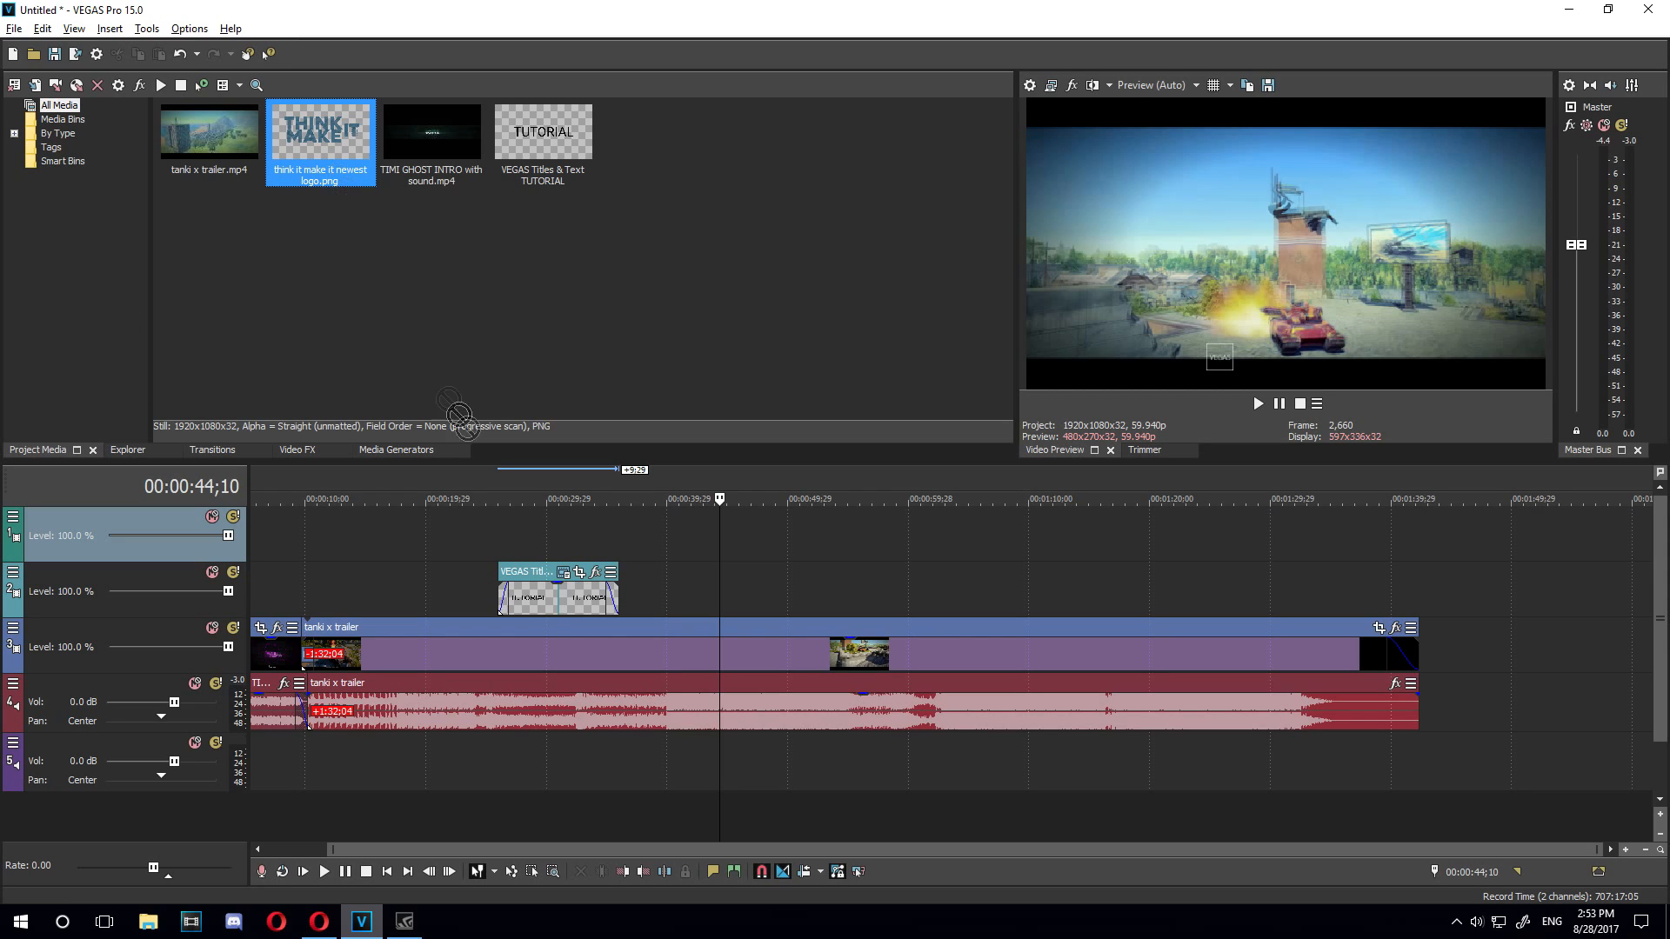
{"action": "left_click_drag", "start_coordinate": [452, 404], "coordinate": [701, 520]}
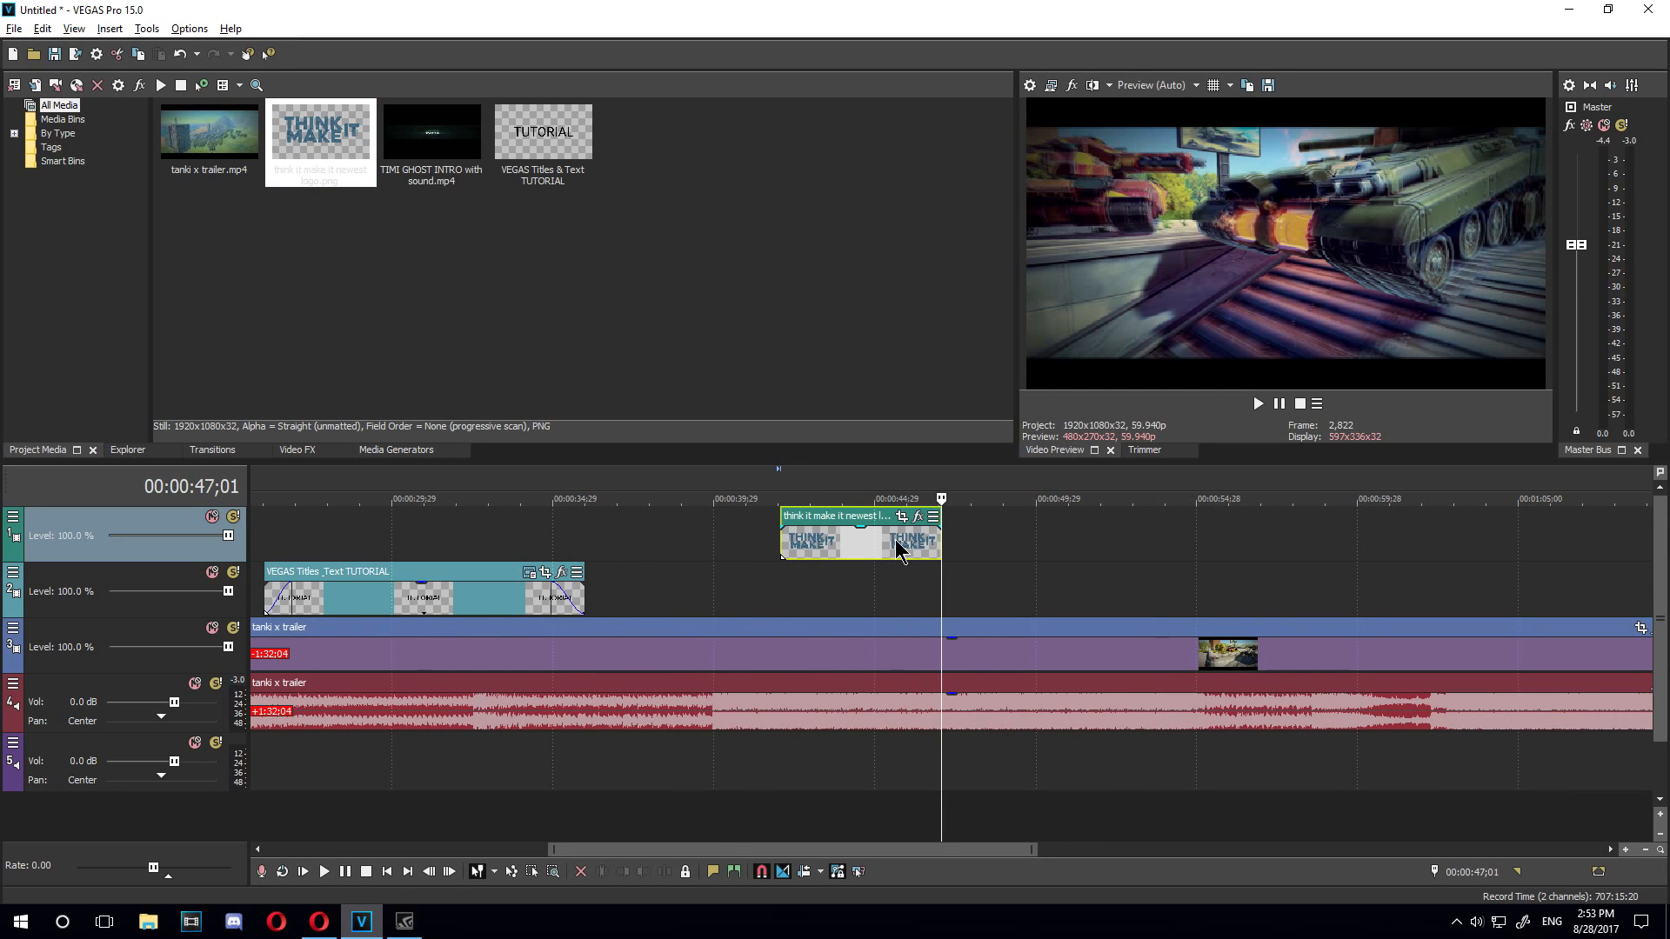
Preview the logo overlay at several points along its event on the top video track
{"action": "left_click", "coordinate": [897, 541]}
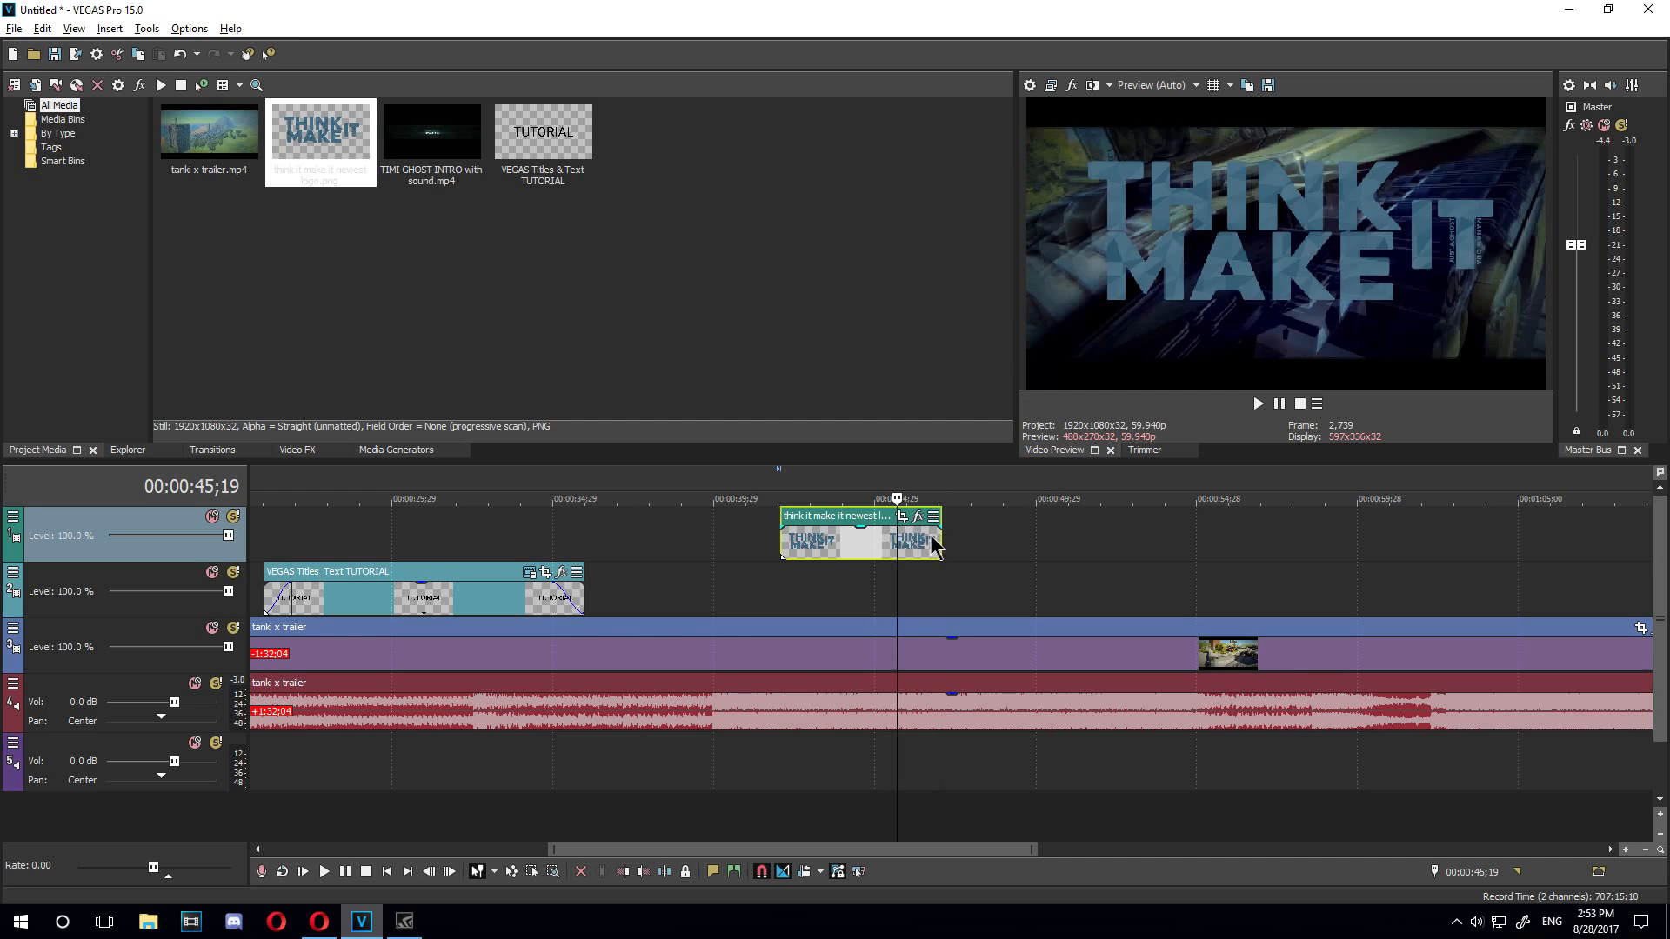
{"action": "left_click", "coordinate": [939, 541]}
{"action": "left_click", "coordinate": [886, 549]}
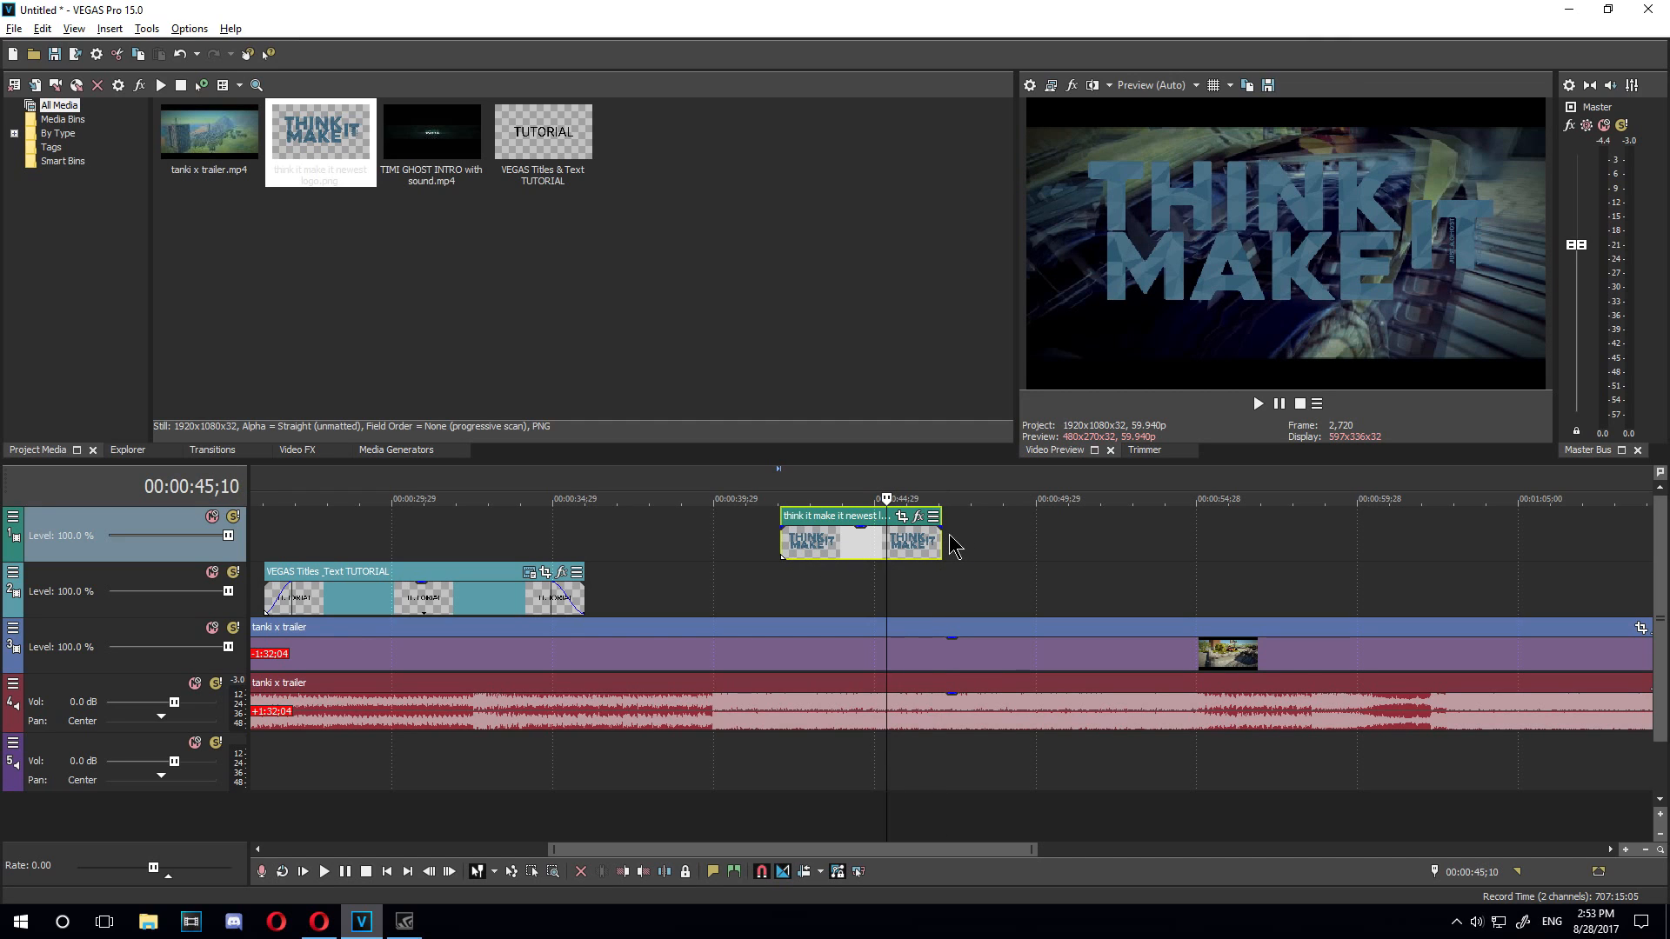
{"action": "left_click", "coordinate": [893, 561]}
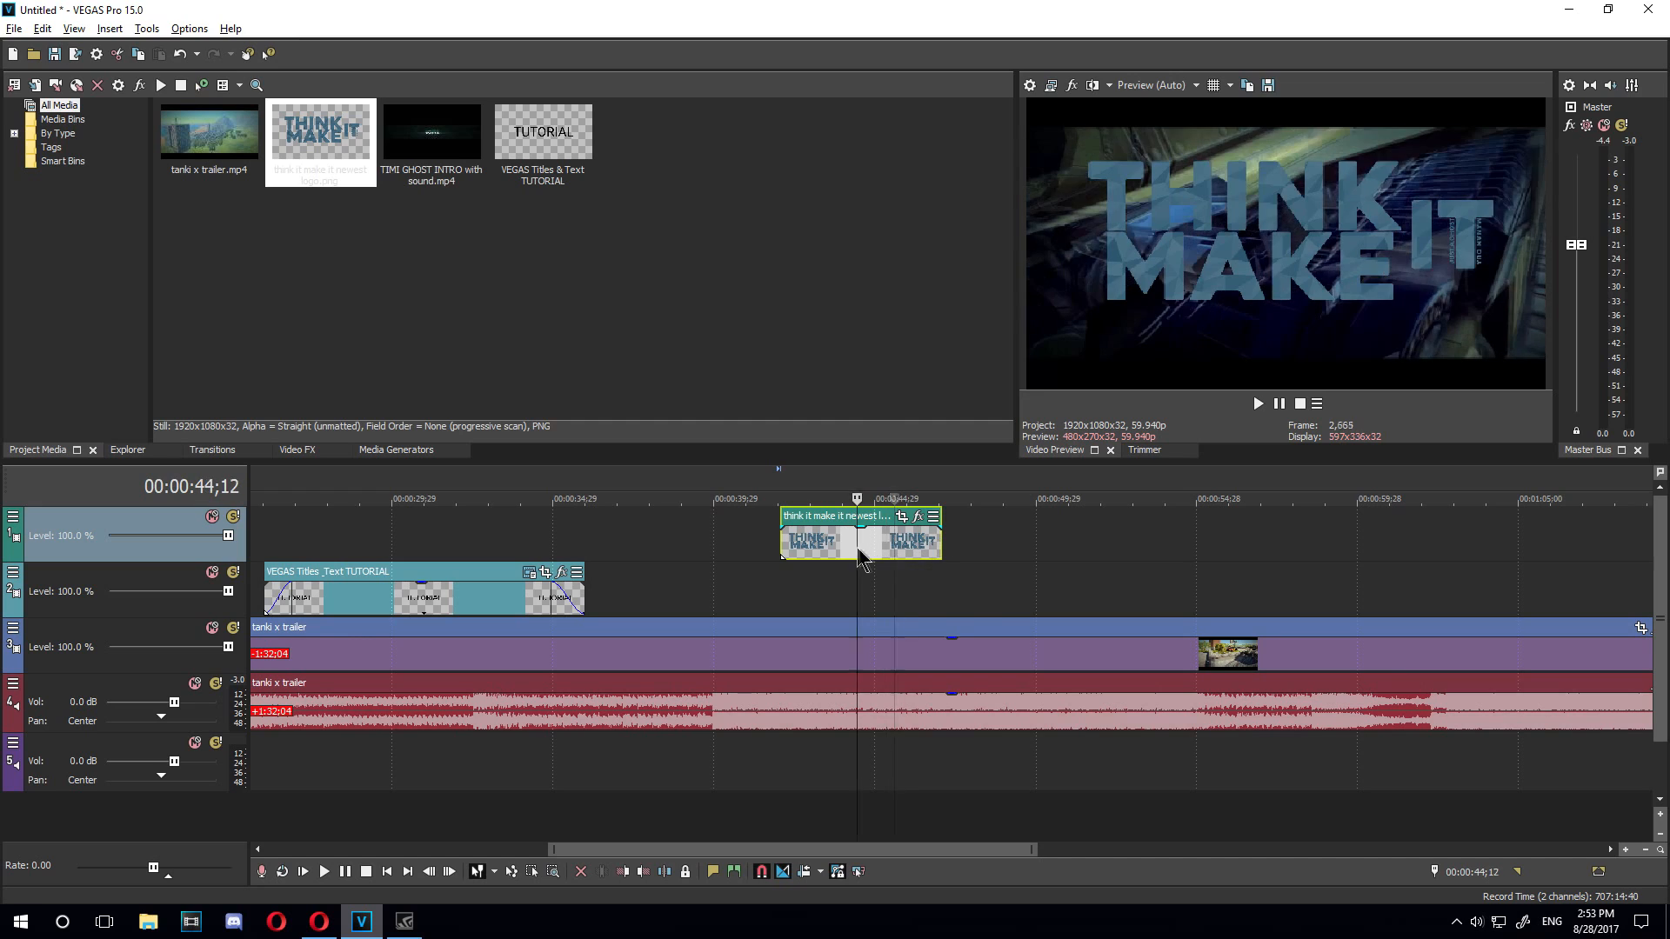
{"action": "left_click", "coordinate": [857, 549]}
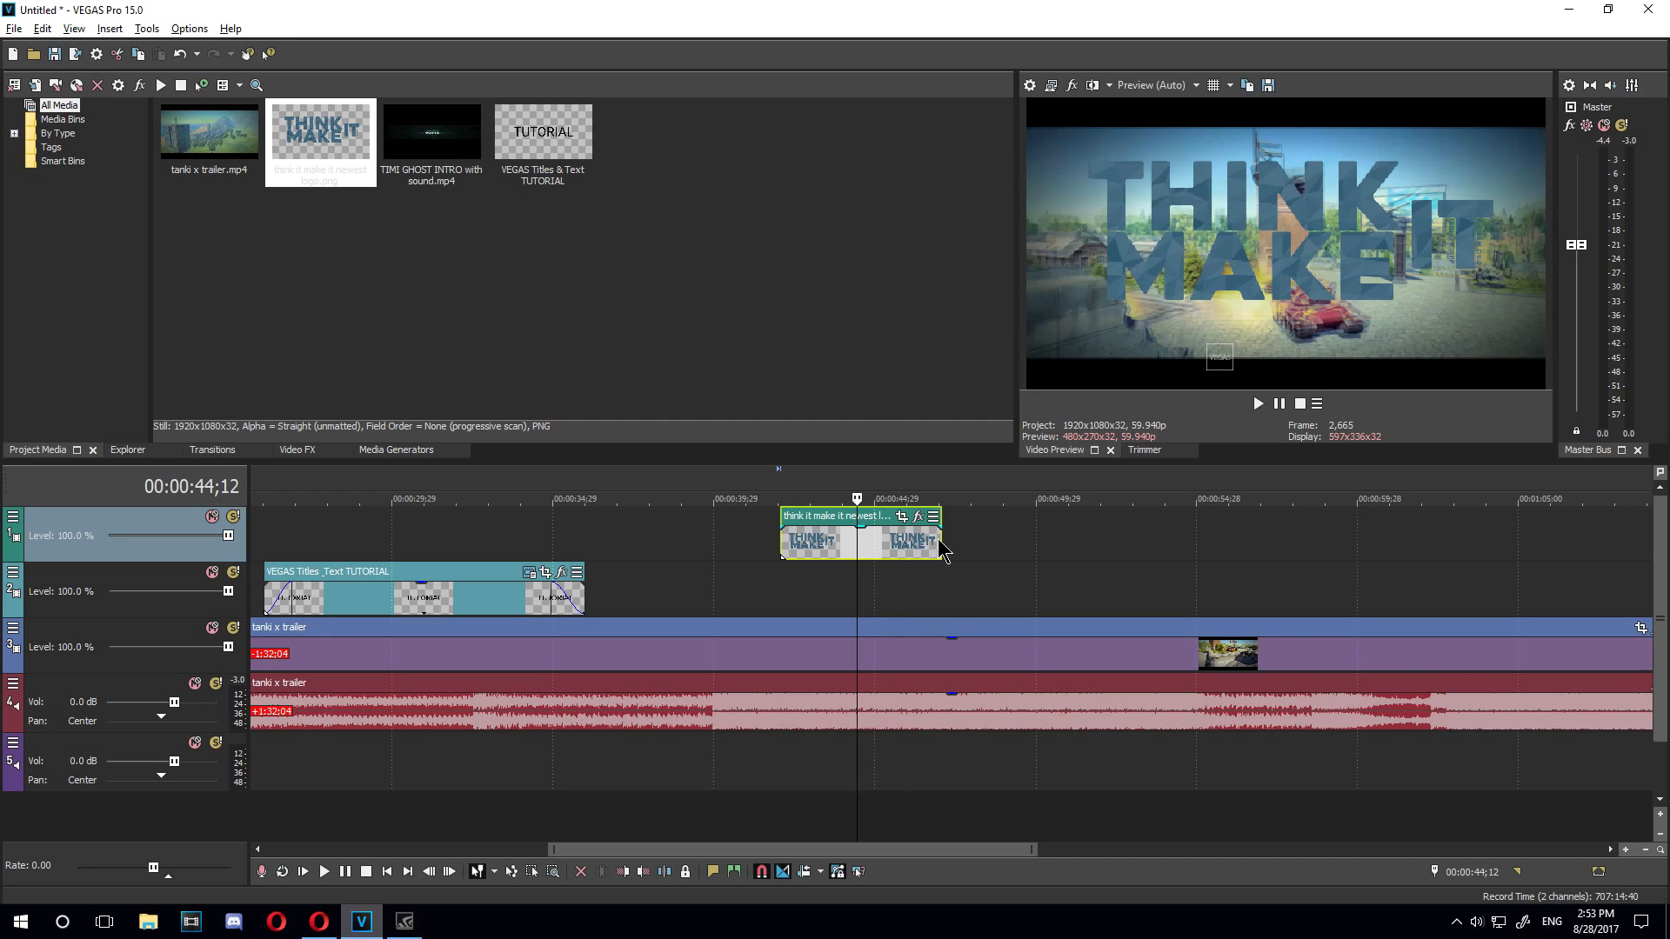
Extend the logo event in both directions so it spans from the project start to the end of the trailer
{"action": "scroll", "coordinate": [937, 539], "scroll_direction": "down", "scroll_amount": 4}
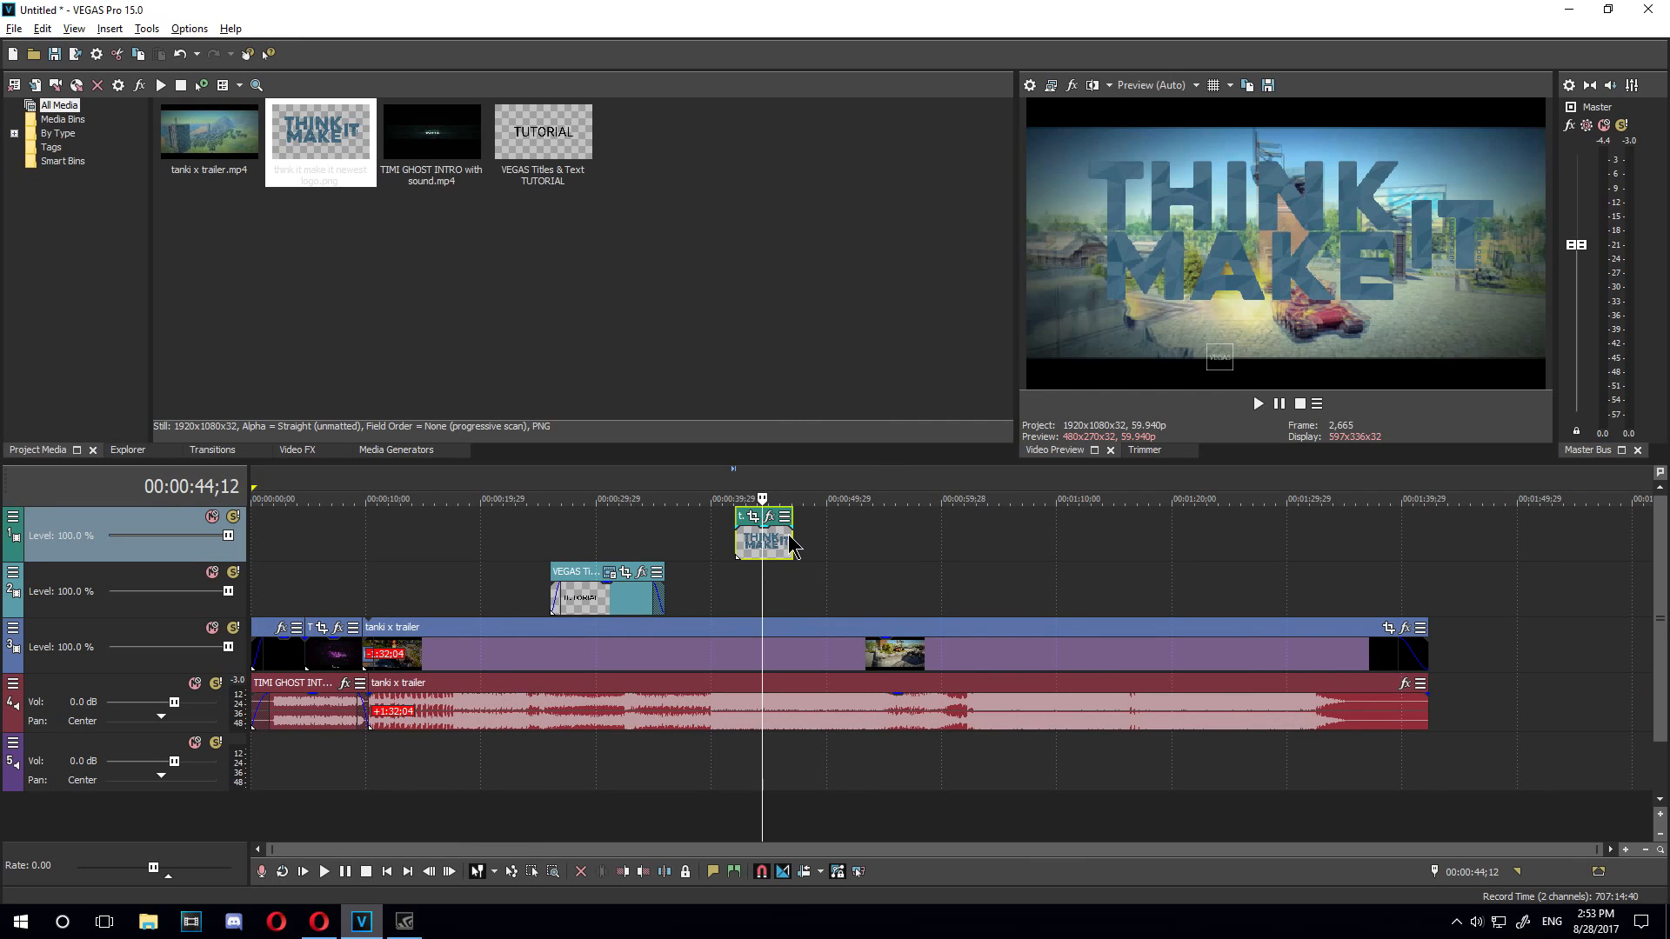
{"action": "left_click_drag", "start_coordinate": [791, 539], "coordinate": [1426, 563]}
{"action": "scroll", "coordinate": [750, 541], "scroll_direction": "up", "scroll_amount": 1}
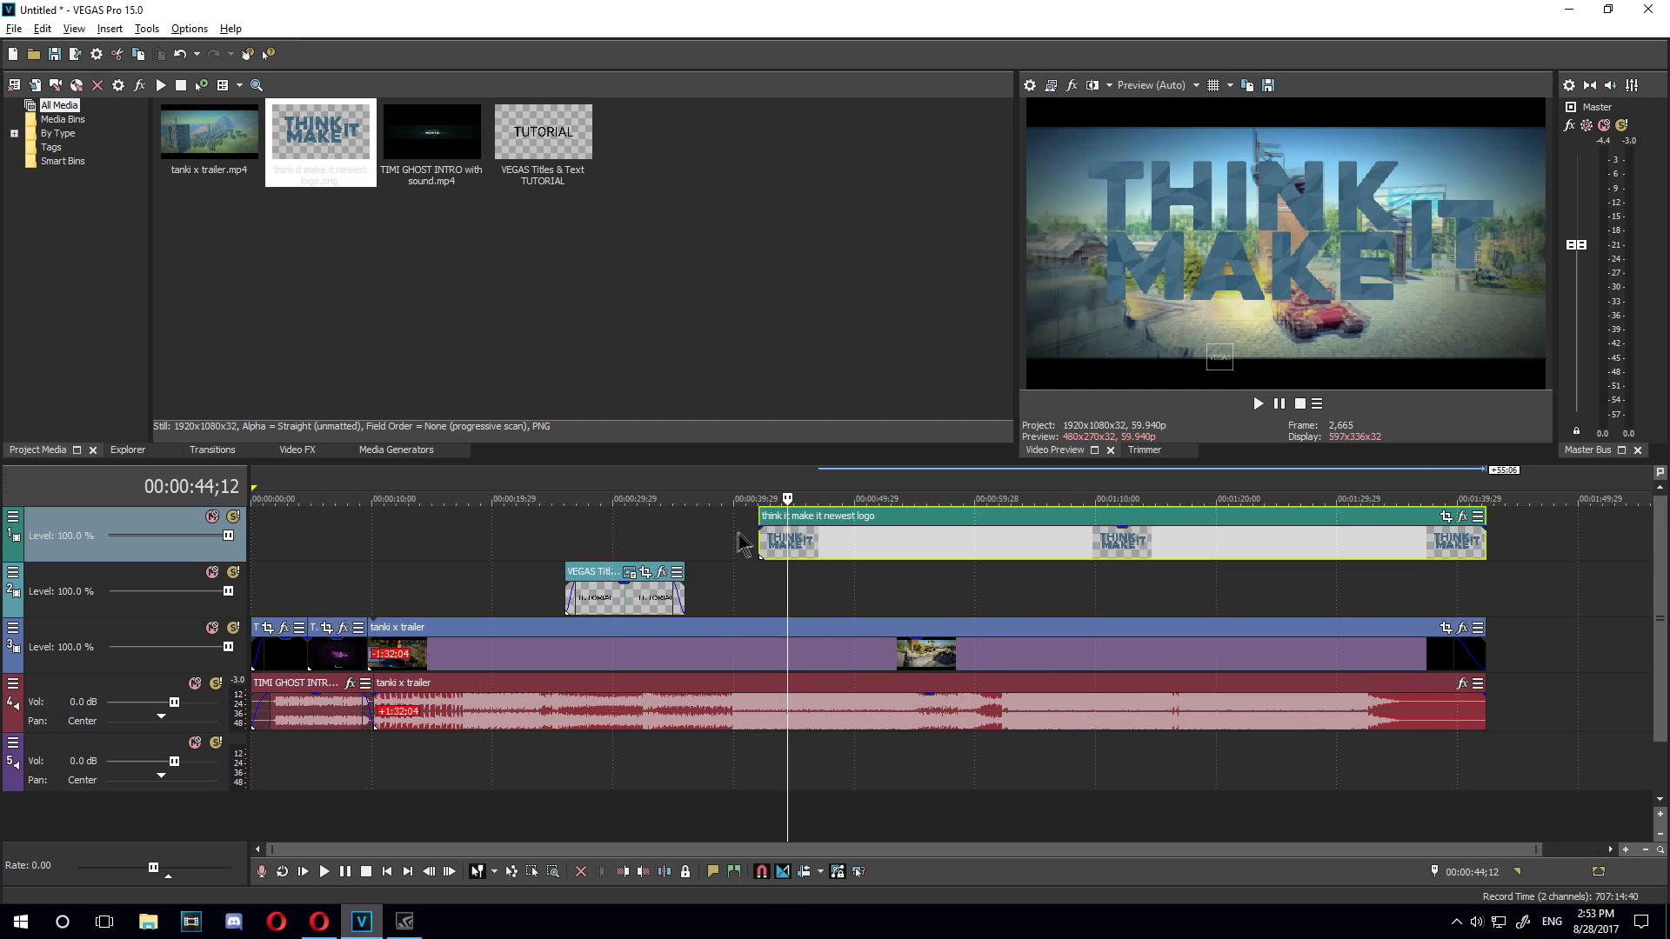
{"action": "left_click_drag", "start_coordinate": [750, 541], "coordinate": [254, 539]}
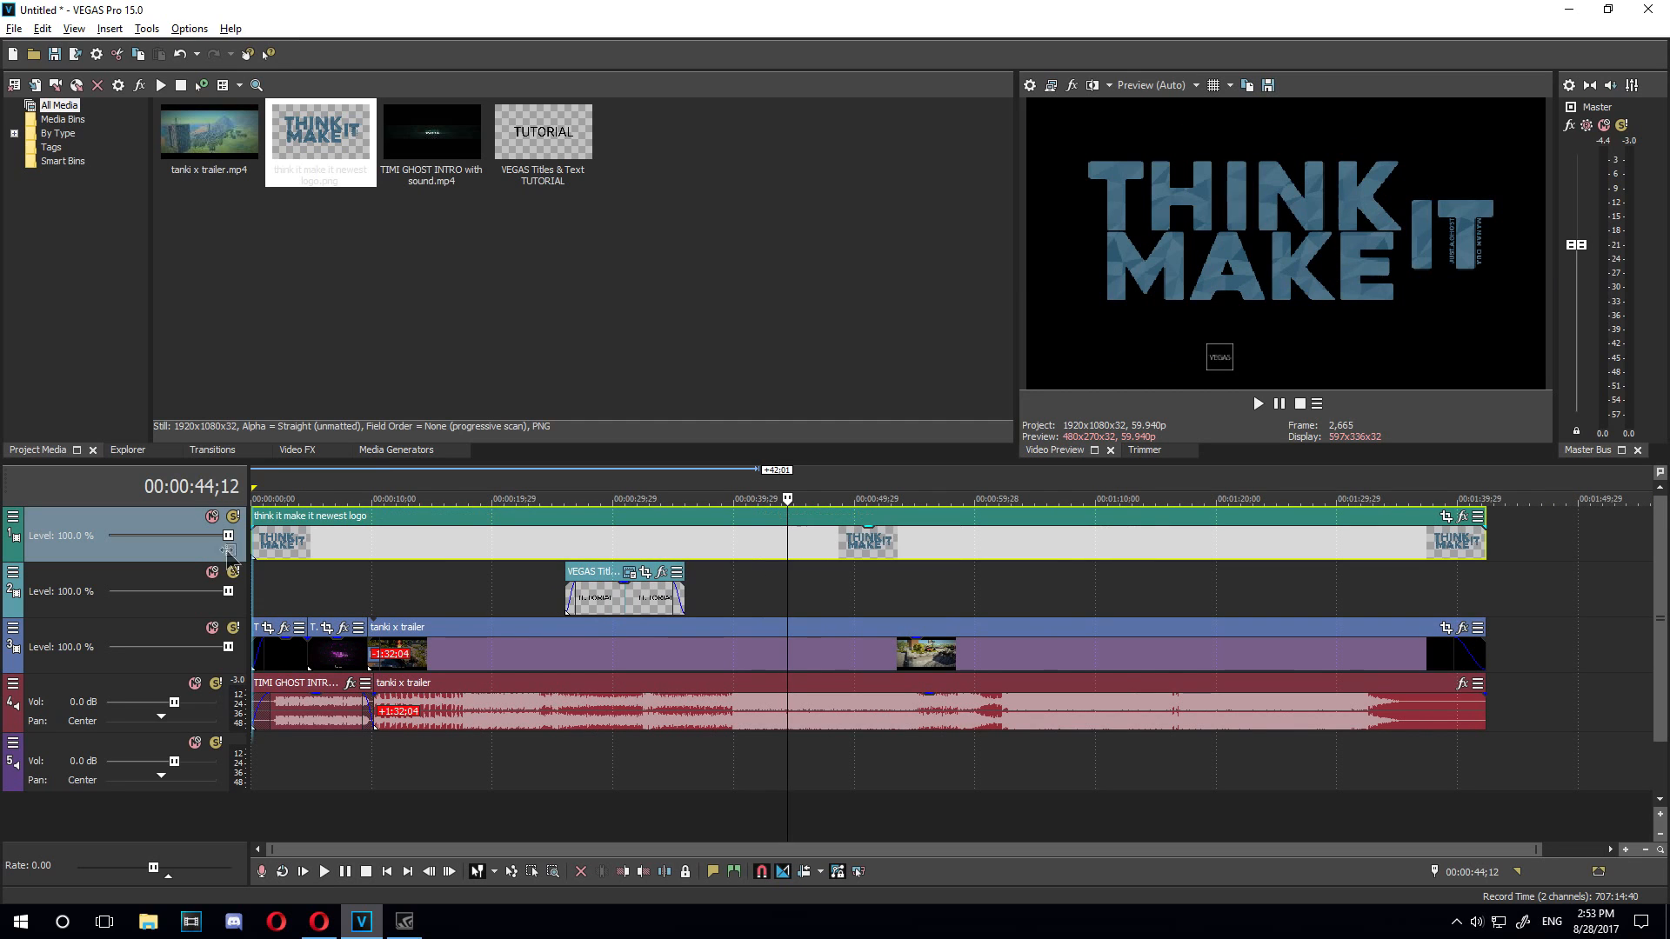
{"action": "left_click", "coordinate": [401, 540]}
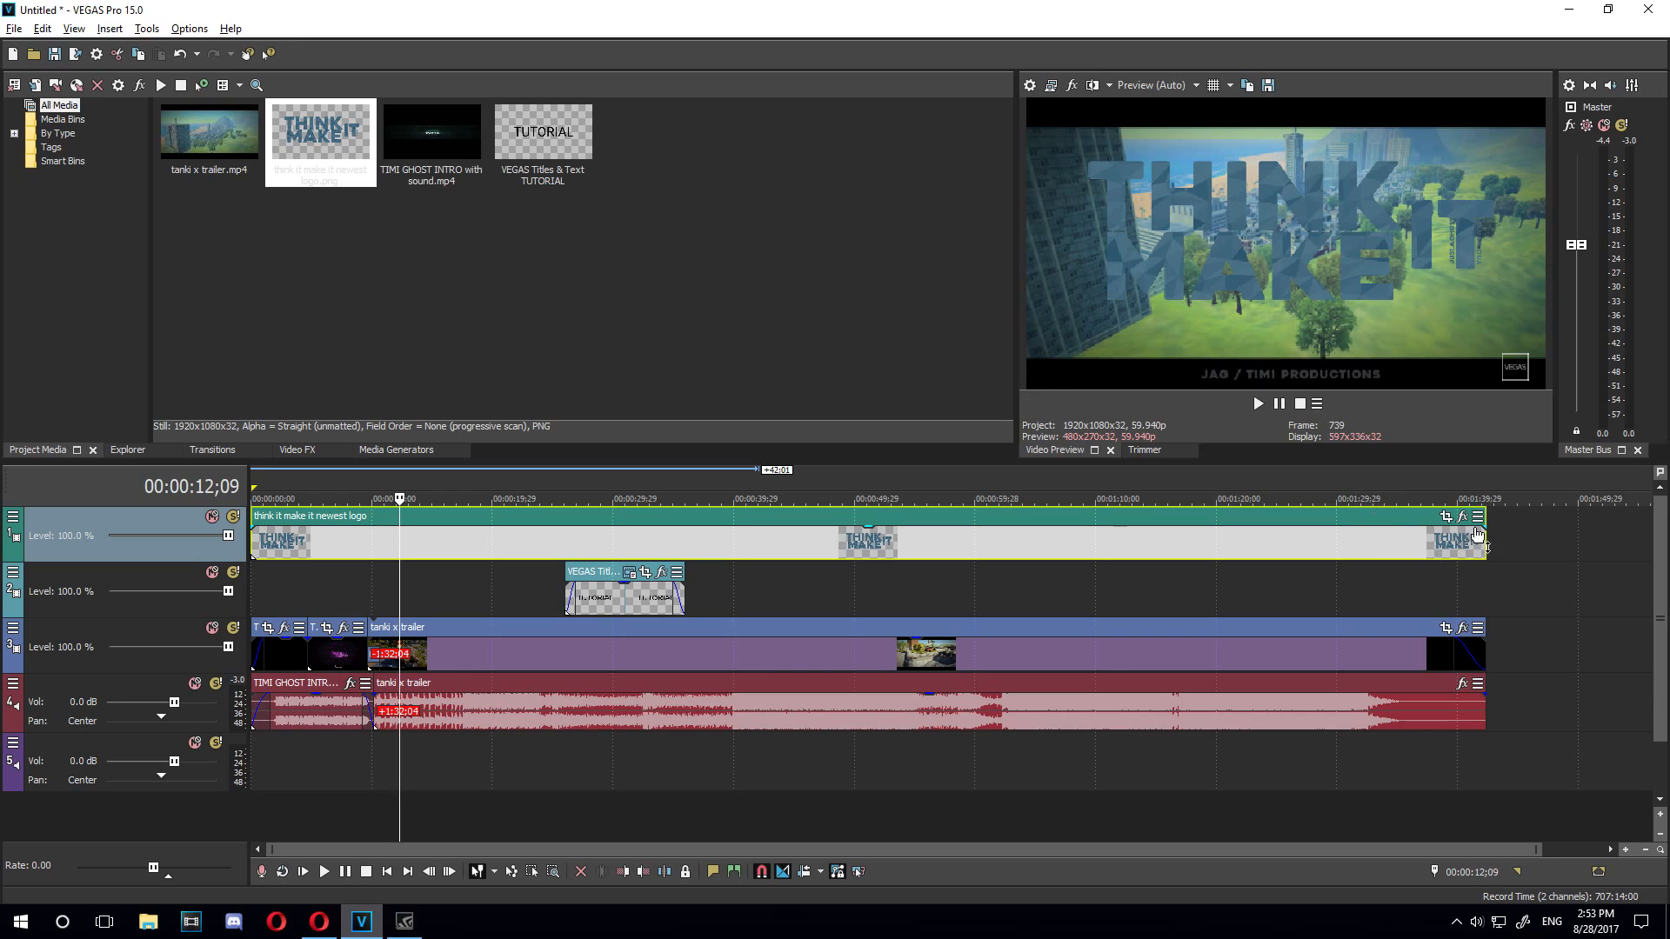
{"action": "left_click", "coordinate": [1104, 543]}
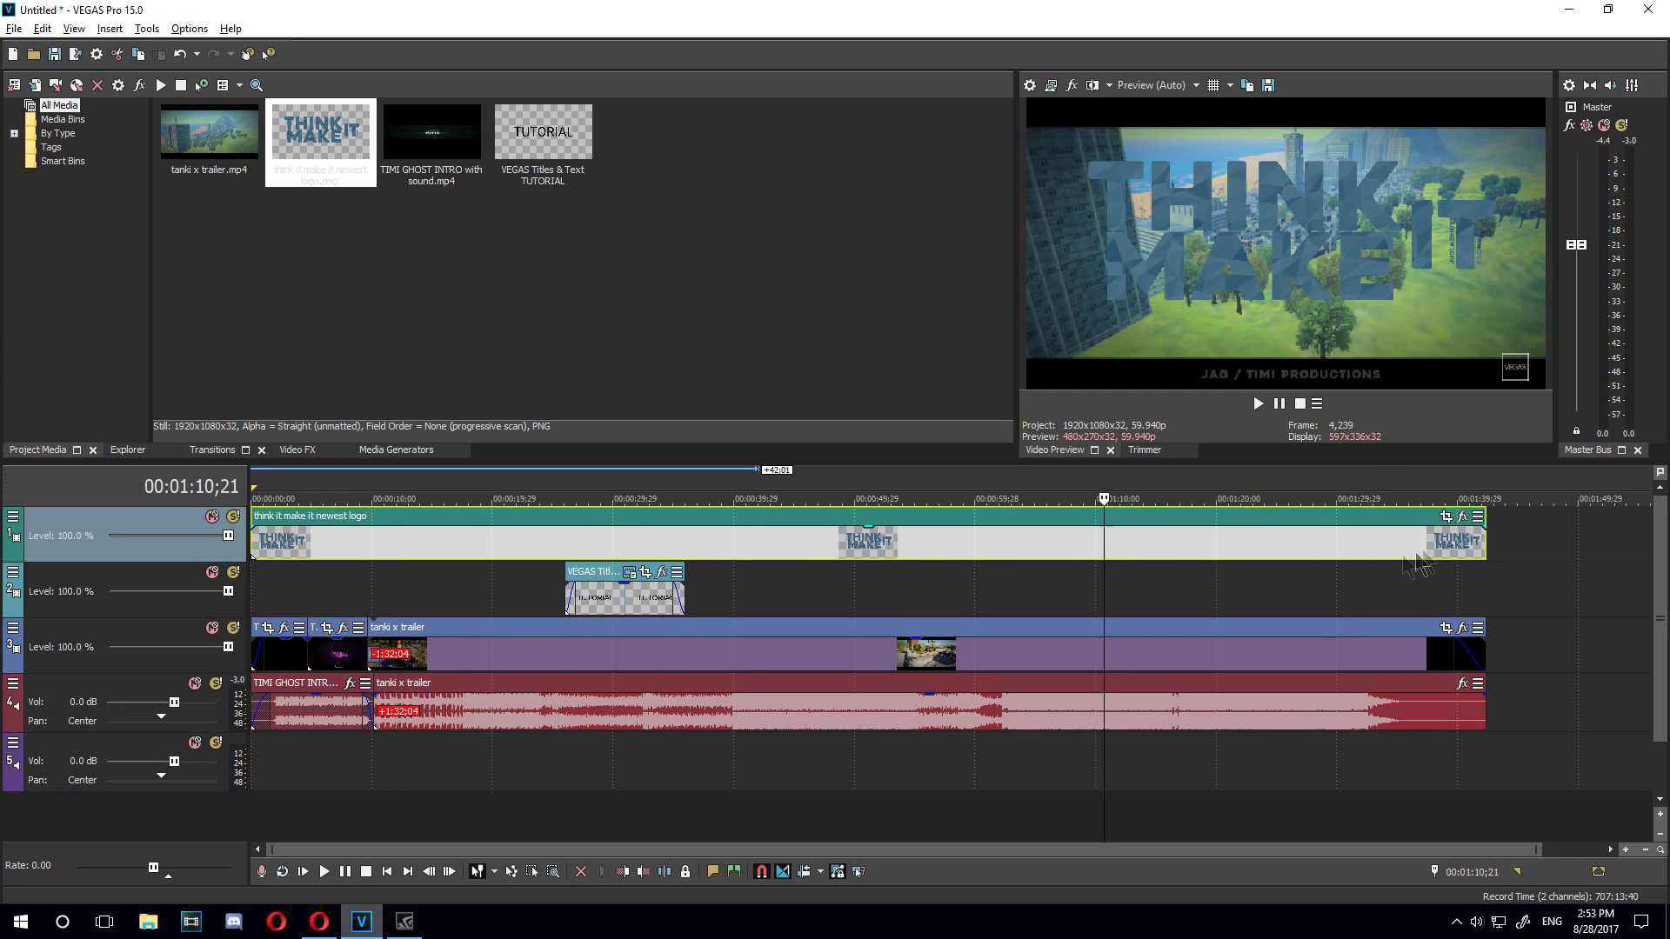
Open Event Pan/Crop for the logo event, enlarge its window and match the crop frame to the output aspect
{"action": "left_click", "coordinate": [1446, 519]}
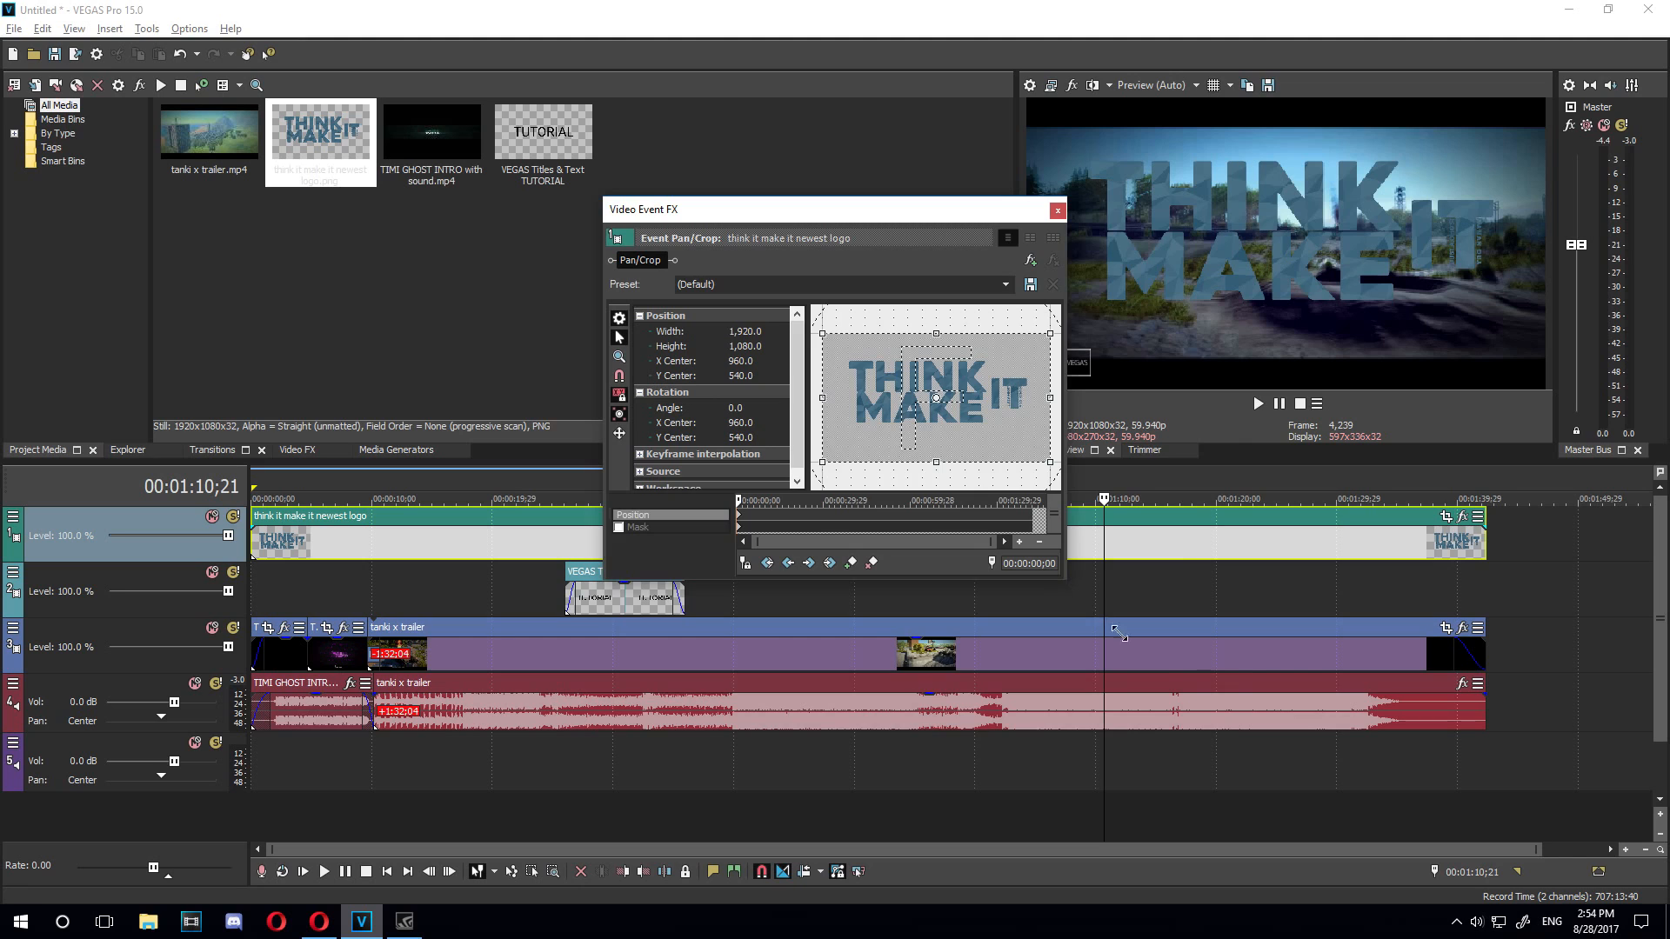
{"action": "left_click_drag", "start_coordinate": [1100, 611], "coordinate": [1240, 739]}
{"action": "left_click_drag", "start_coordinate": [968, 211], "coordinate": [647, 124]}
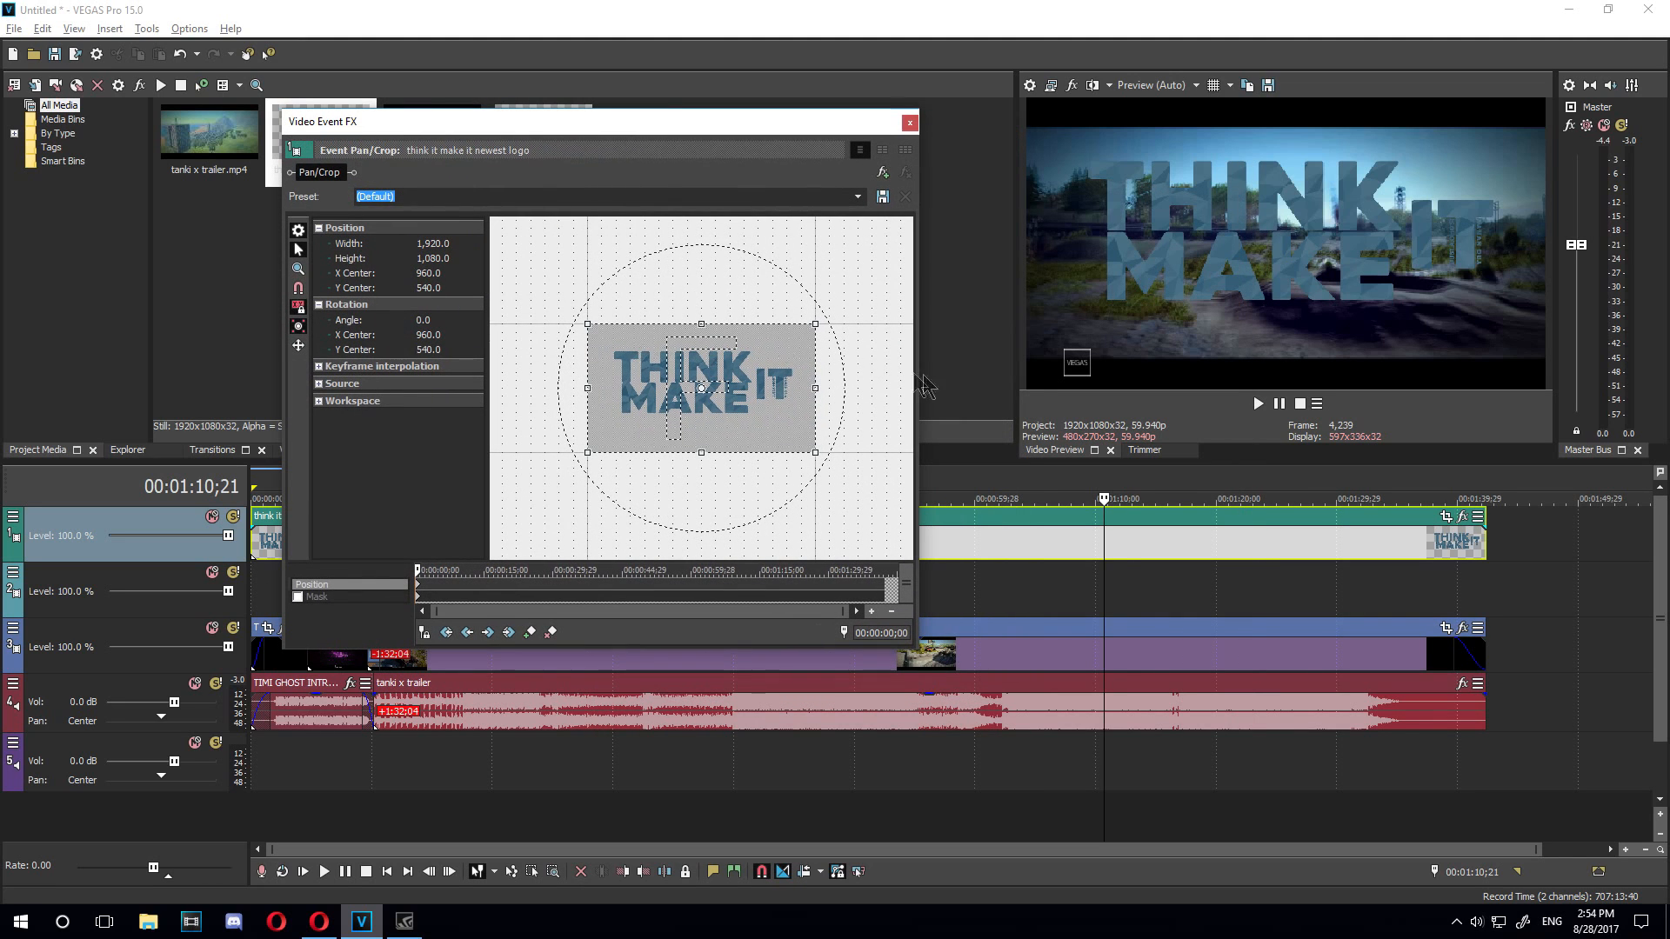
{"action": "right_click", "coordinate": [624, 379]}
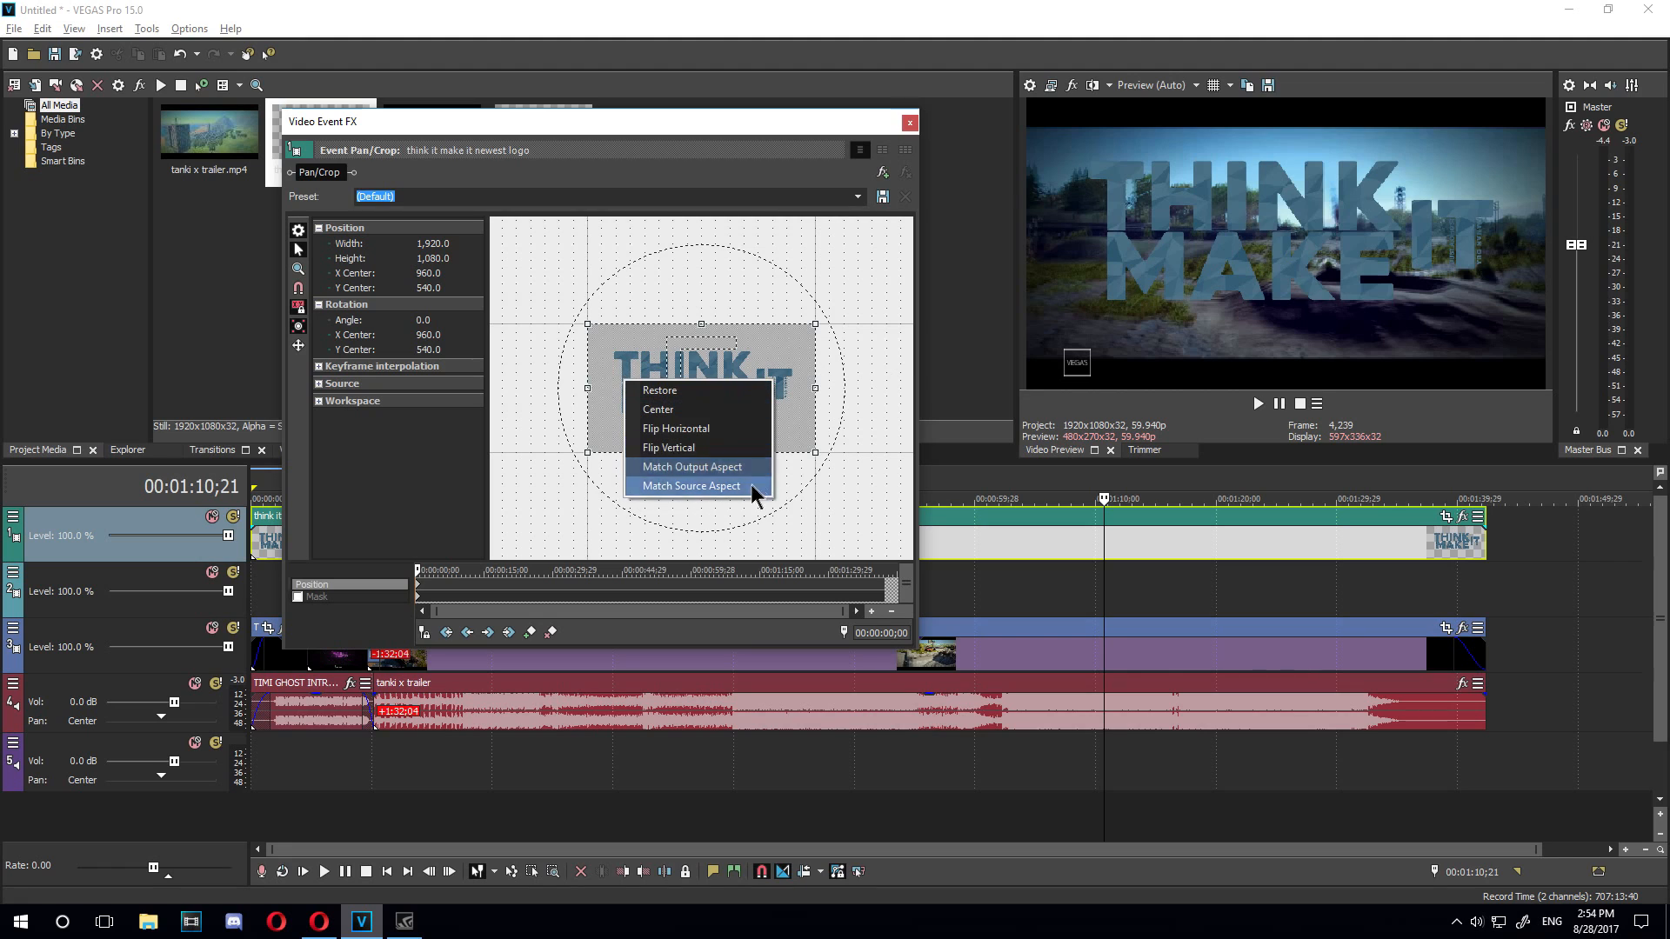
{"action": "left_click", "coordinate": [678, 468]}
{"action": "scroll", "coordinate": [764, 341], "scroll_direction": "down", "scroll_amount": 3}
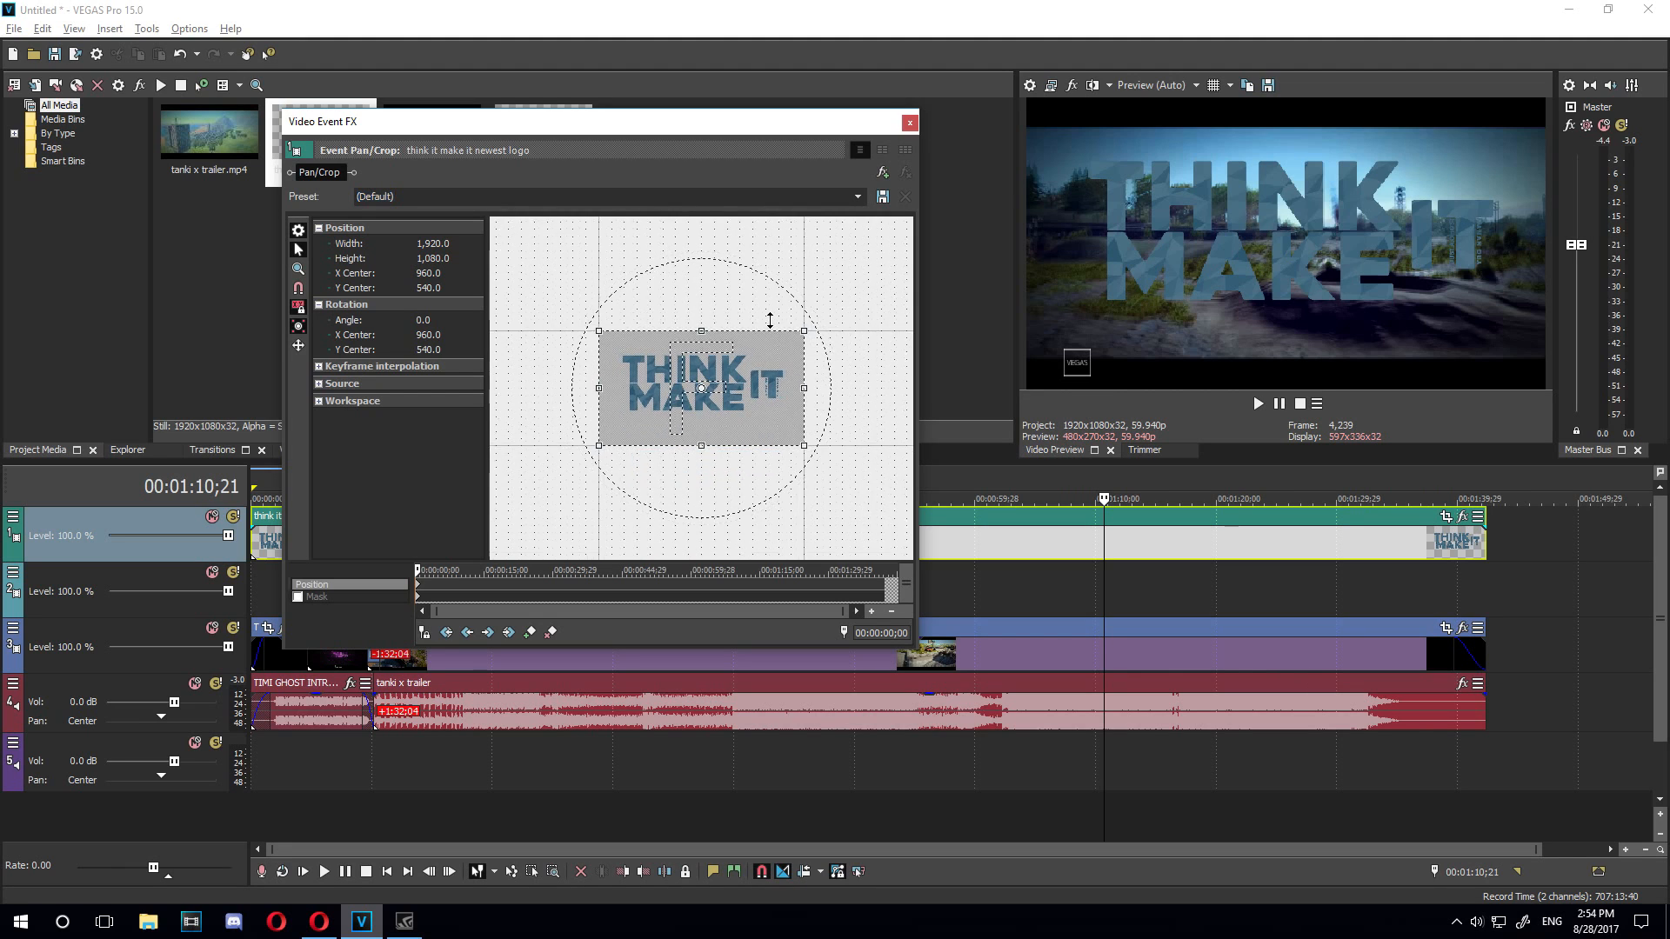
{"action": "scroll", "coordinate": [764, 340], "scroll_direction": "down", "scroll_amount": 5}
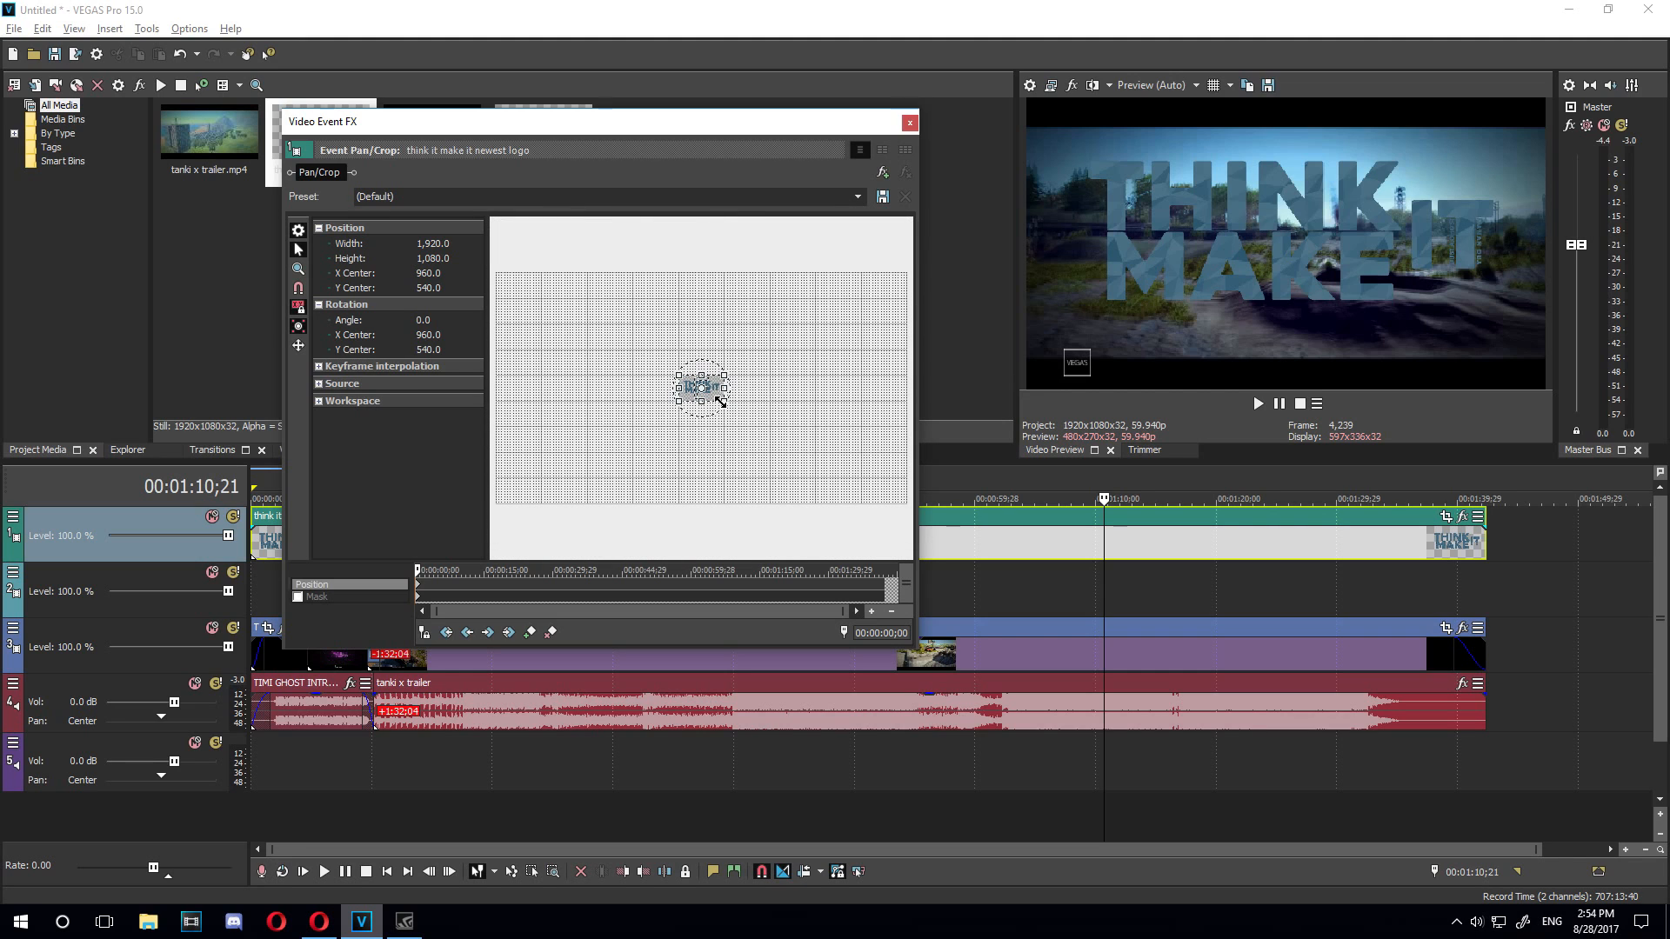
Enlarge the crop frame to 12,000 × 6,750, center it at -3,610.2, -2,107.2 to put the logo in the picture's lower-right corner, and close Pan/Crop
{"action": "left_click_drag", "start_coordinate": [727, 403], "coordinate": [835, 488]}
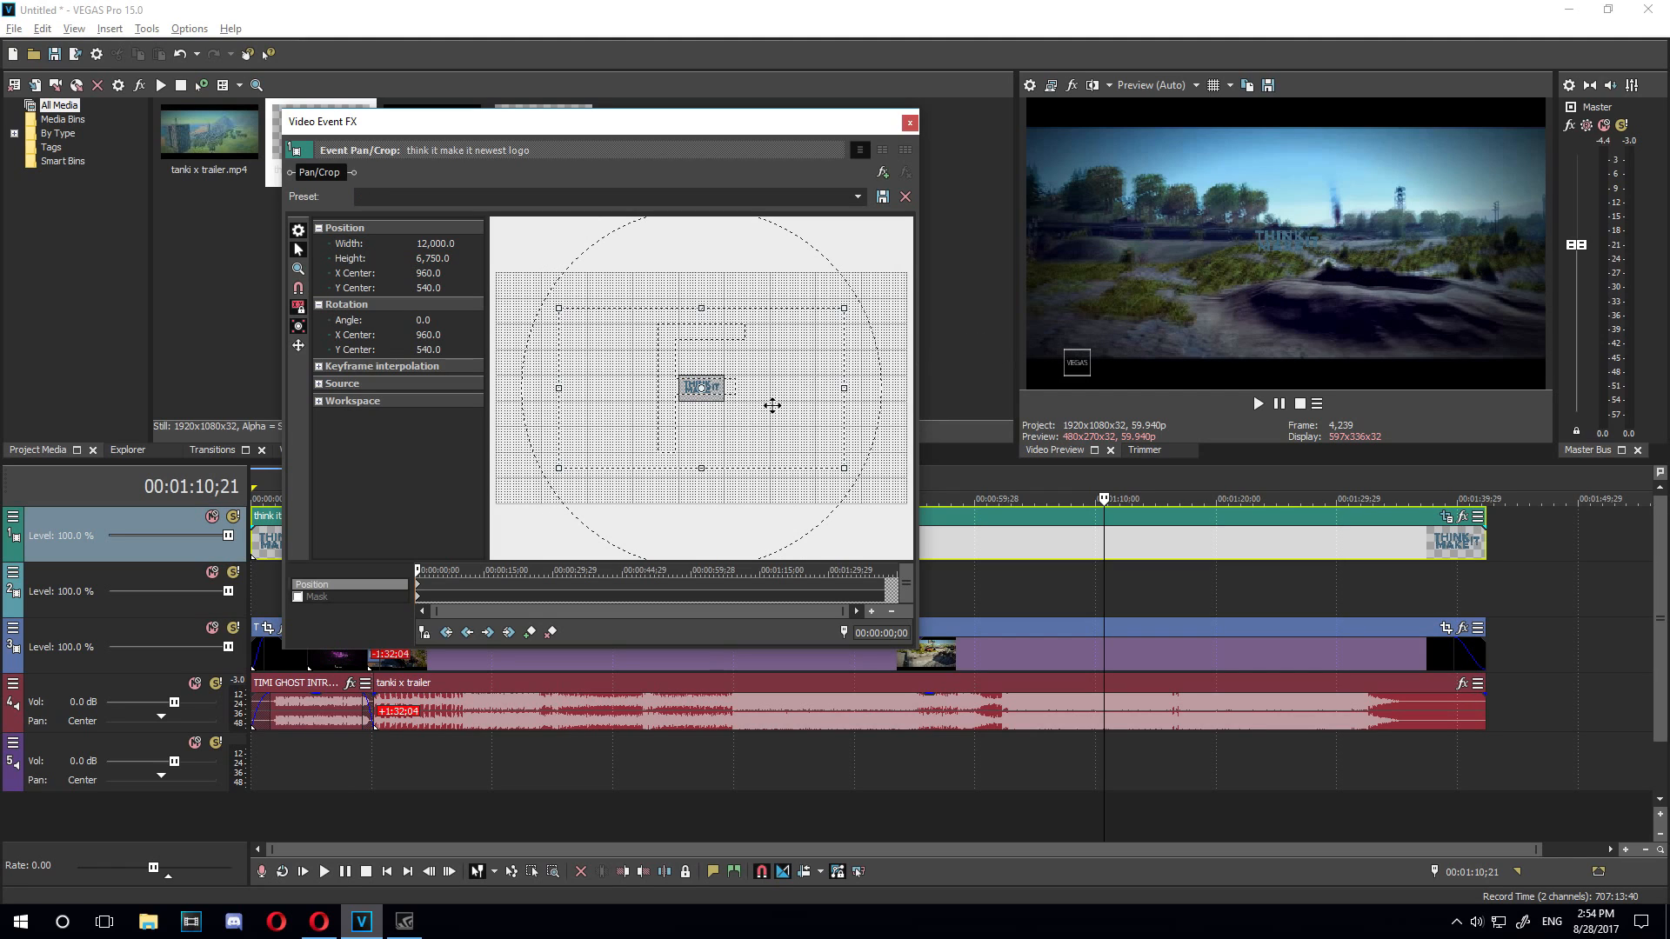
{"action": "left_click_drag", "start_coordinate": [758, 400], "coordinate": [700, 361]}
{"action": "left_click_drag", "start_coordinate": [696, 377], "coordinate": [697, 369]}
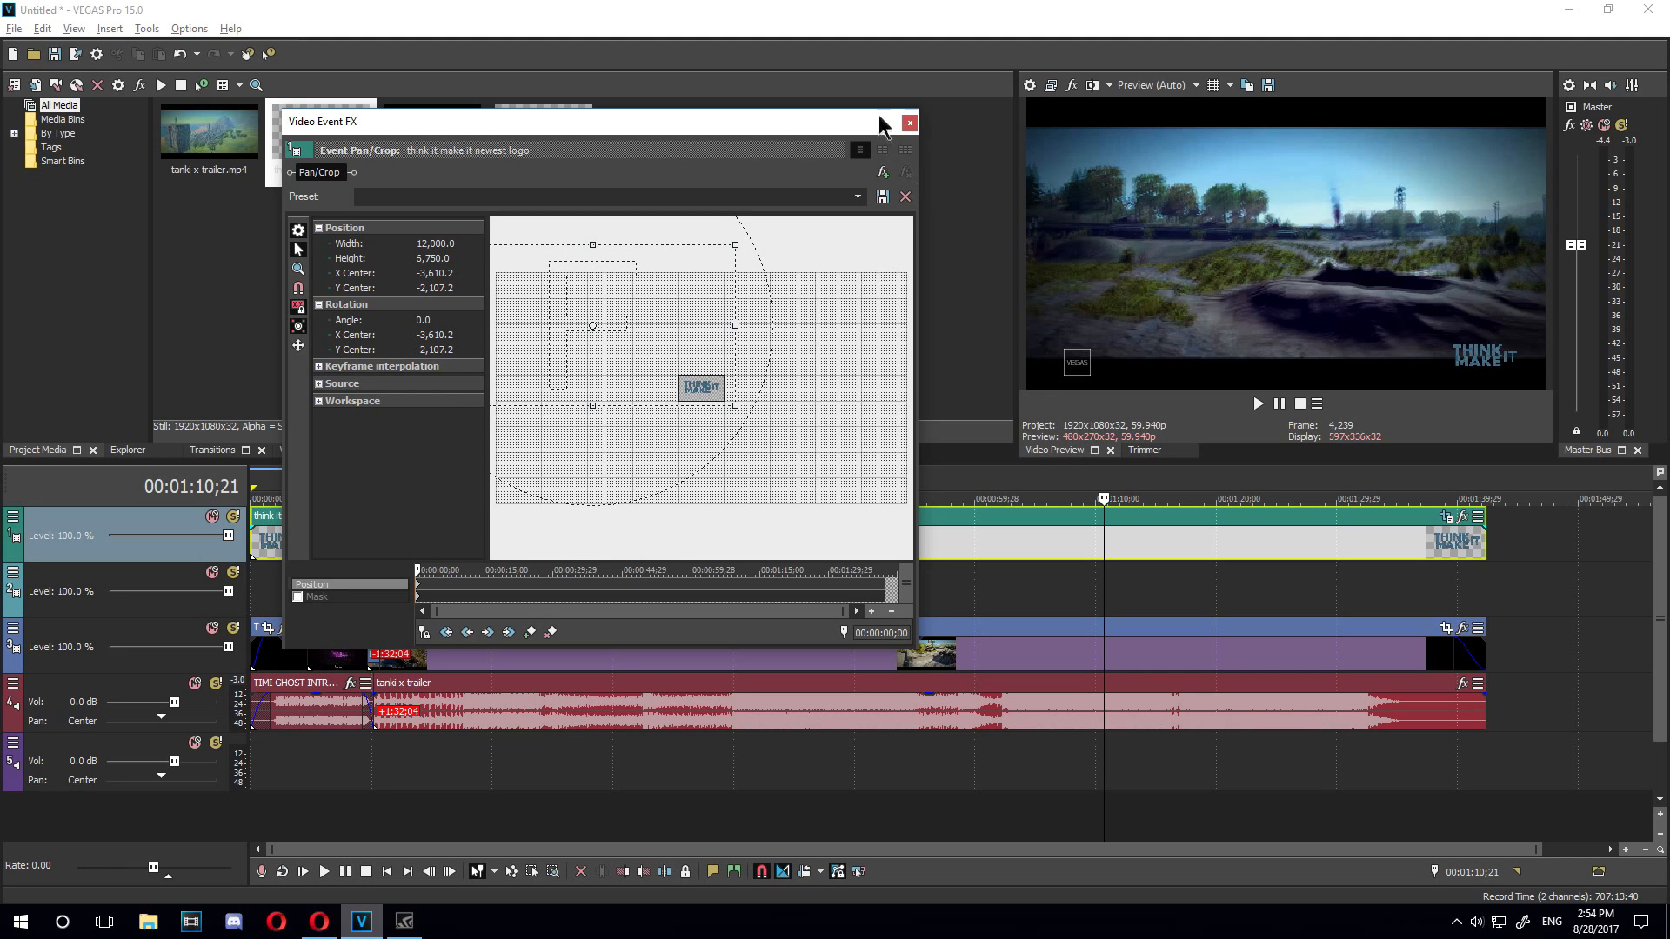
{"action": "left_click", "coordinate": [909, 124]}
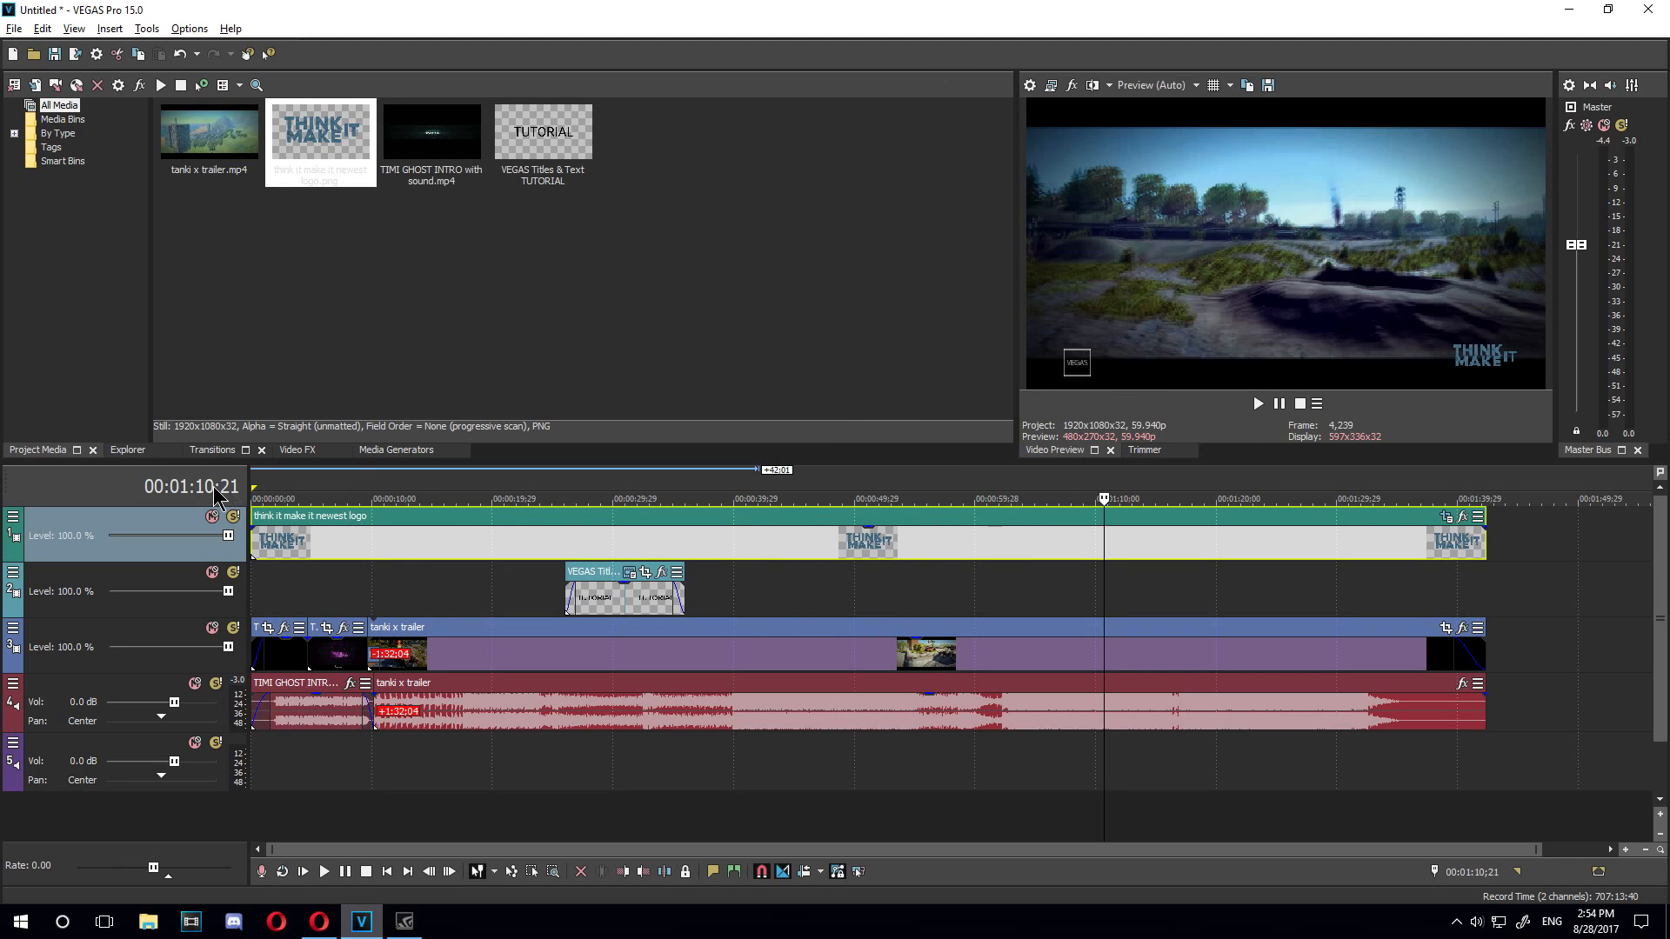
Add a fade-in at the start and a fade-out at the end of the logo event, and preview the logo at several points
{"action": "left_click_drag", "start_coordinate": [251, 527], "coordinate": [287, 527]}
{"action": "left_click_drag", "start_coordinate": [1484, 527], "coordinate": [1441, 544]}
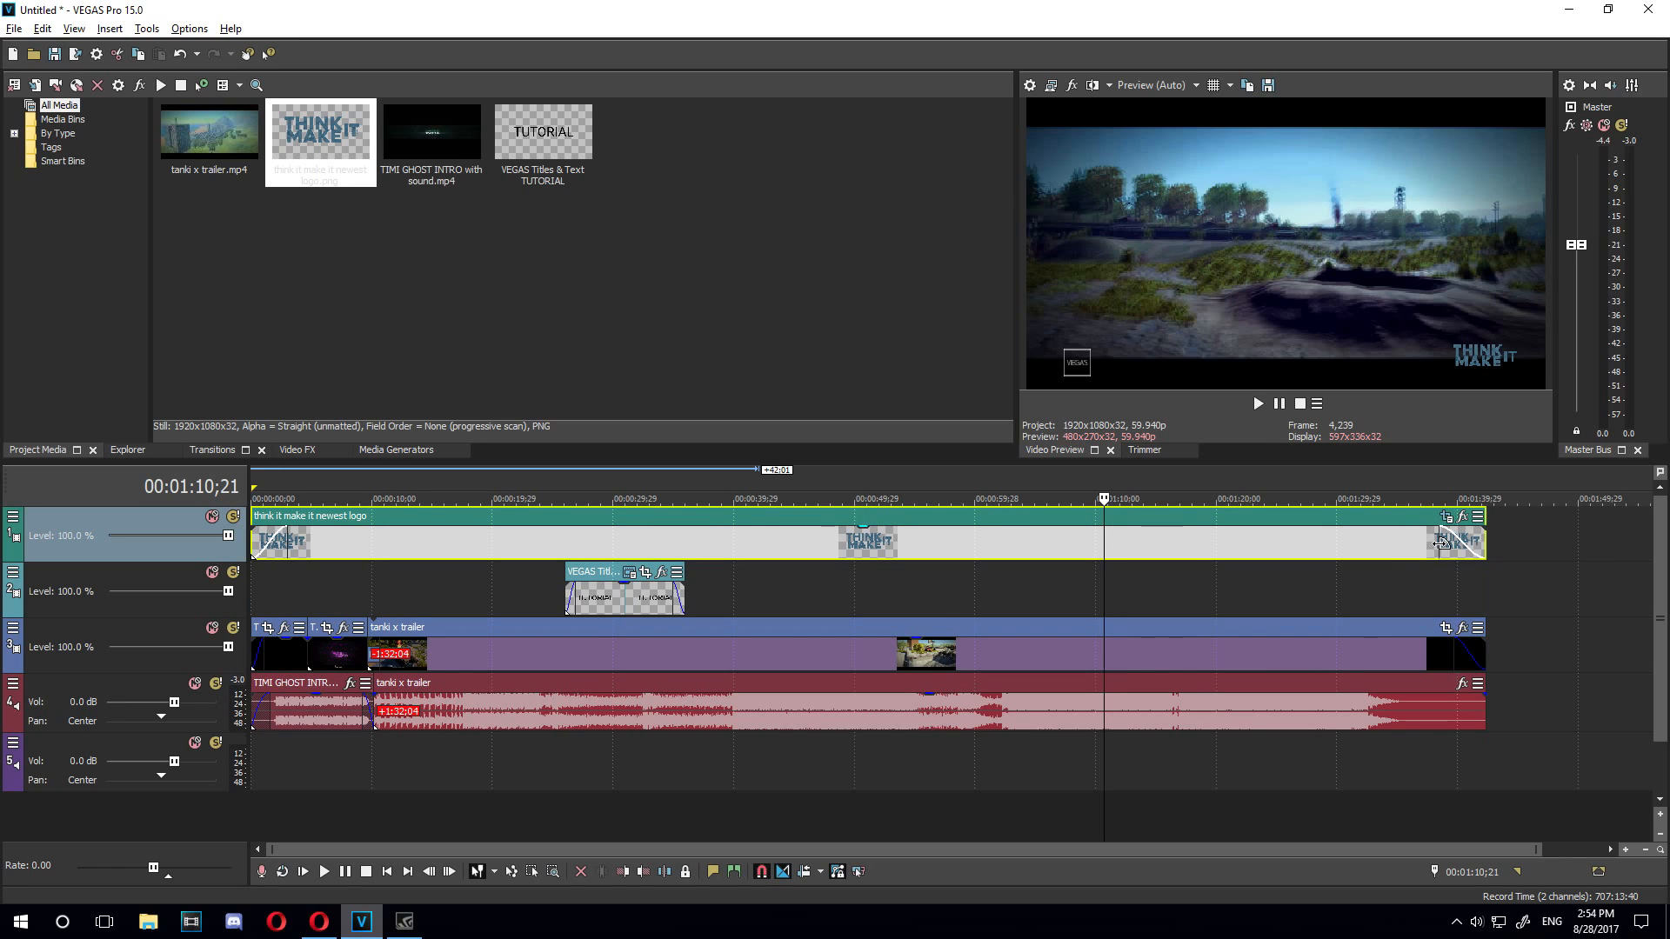
{"action": "left_click", "coordinate": [261, 583]}
{"action": "left_click", "coordinate": [387, 583]}
{"action": "key", "text": "space"}
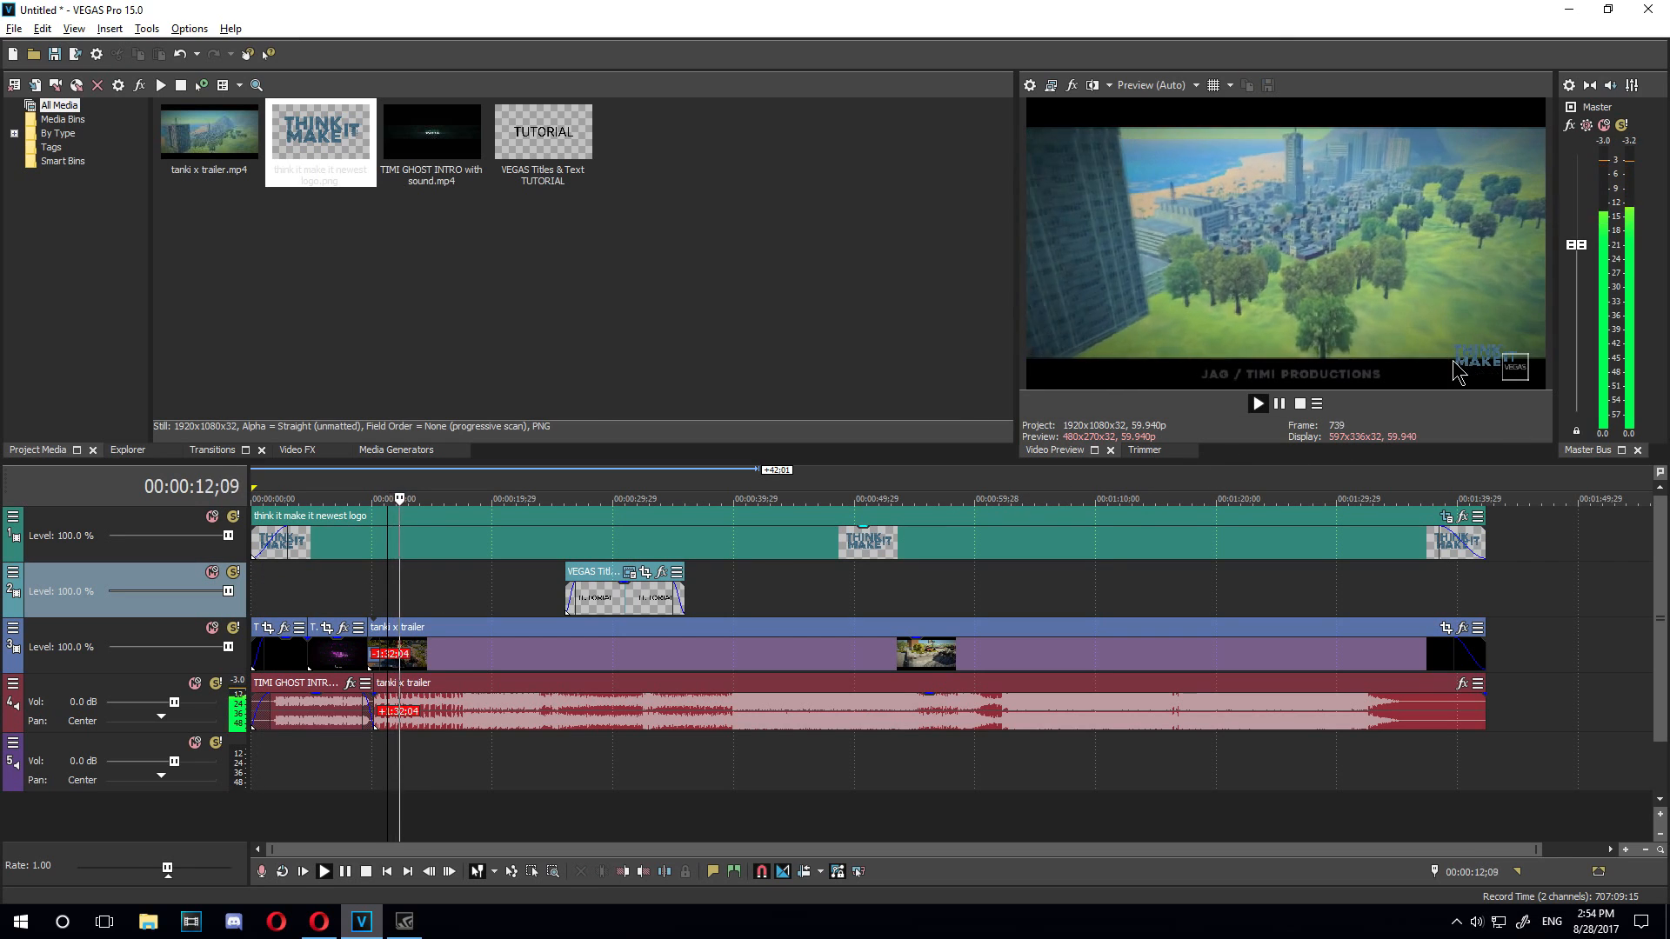
{"action": "key", "text": "space"}
{"action": "left_click", "coordinate": [308, 600]}
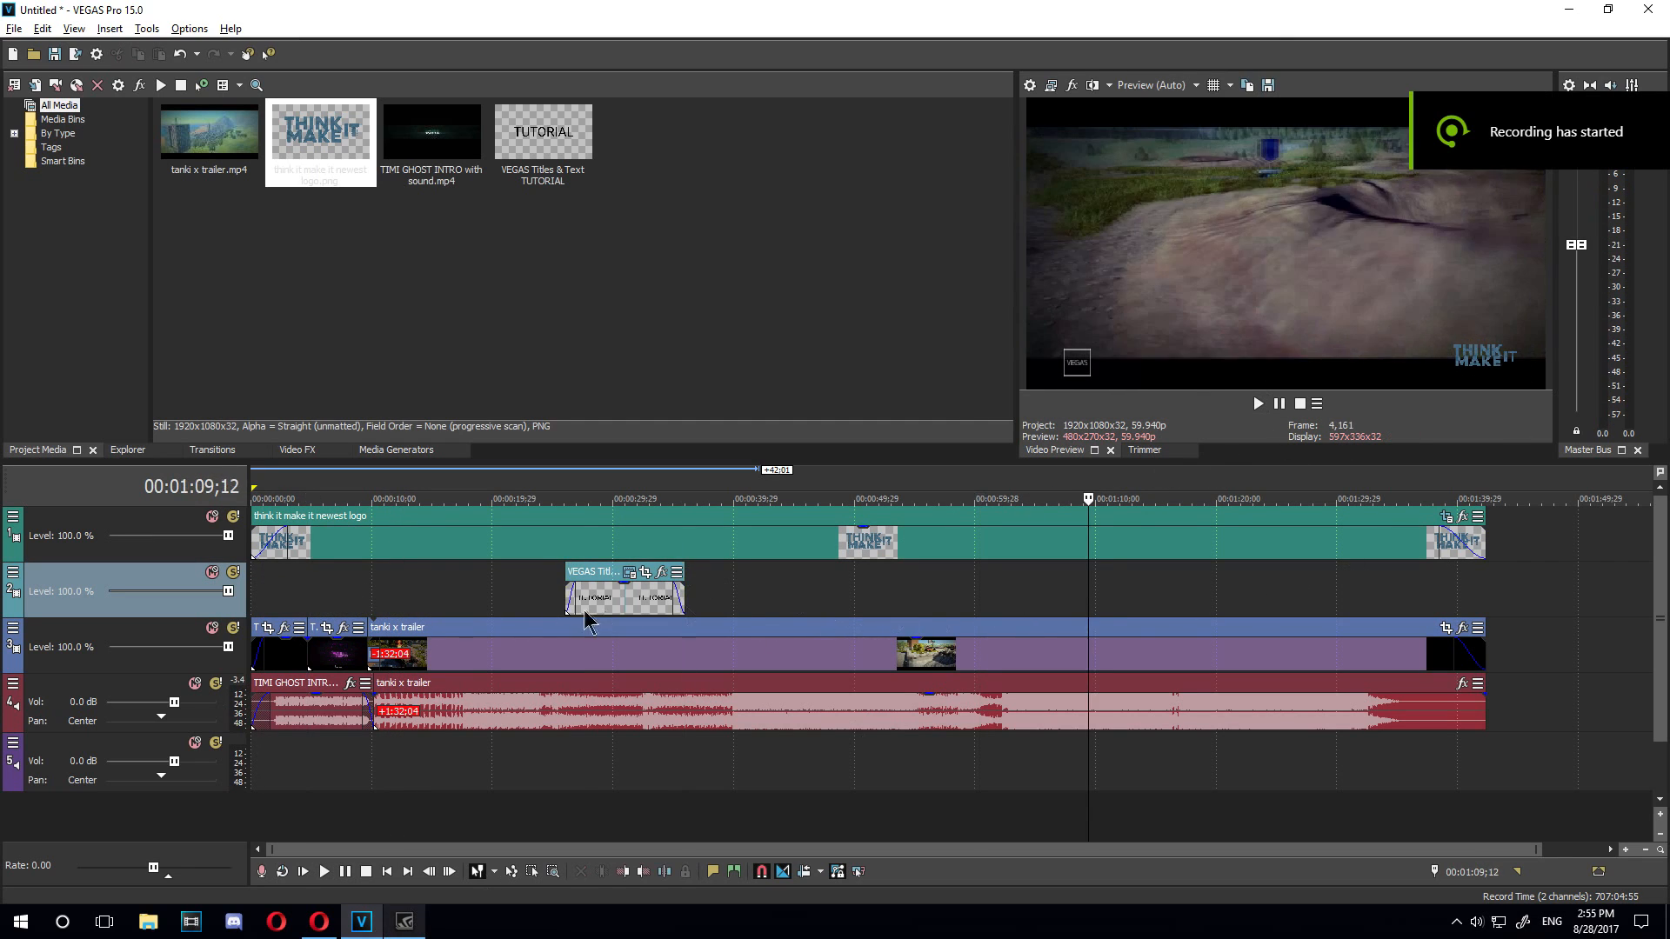
{"action": "left_click", "coordinate": [585, 613]}
{"action": "left_click", "coordinate": [1233, 589]}
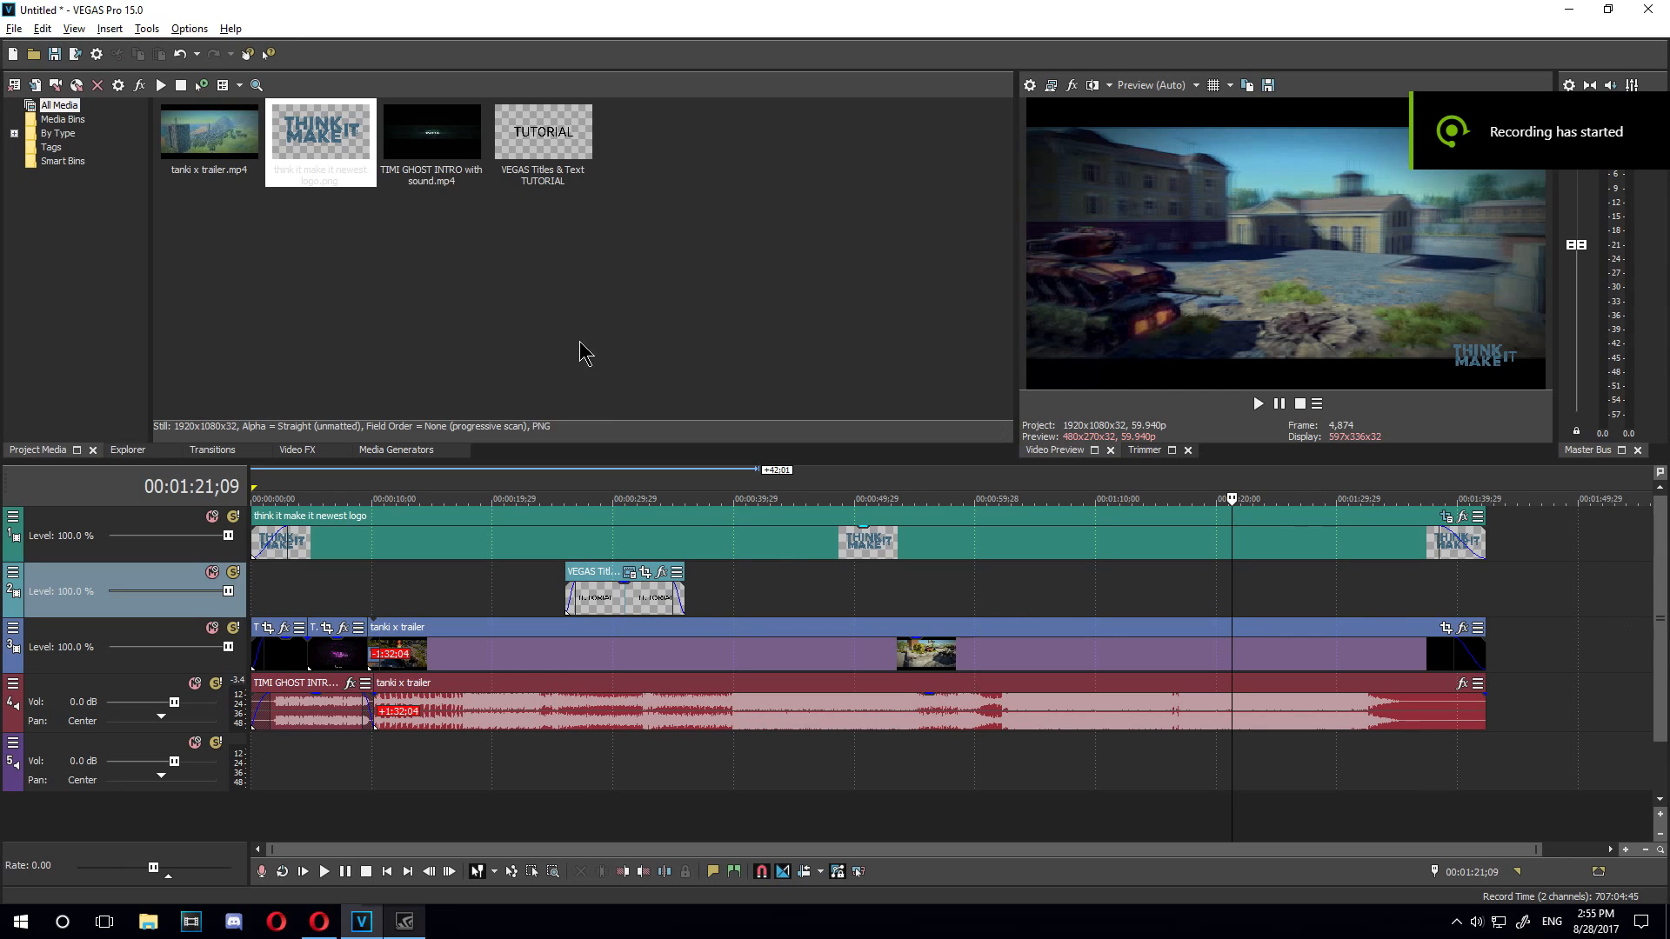
Open Save As for the project with the desktop as the location, and close it without saving
{"action": "left_click", "coordinate": [13, 28]}
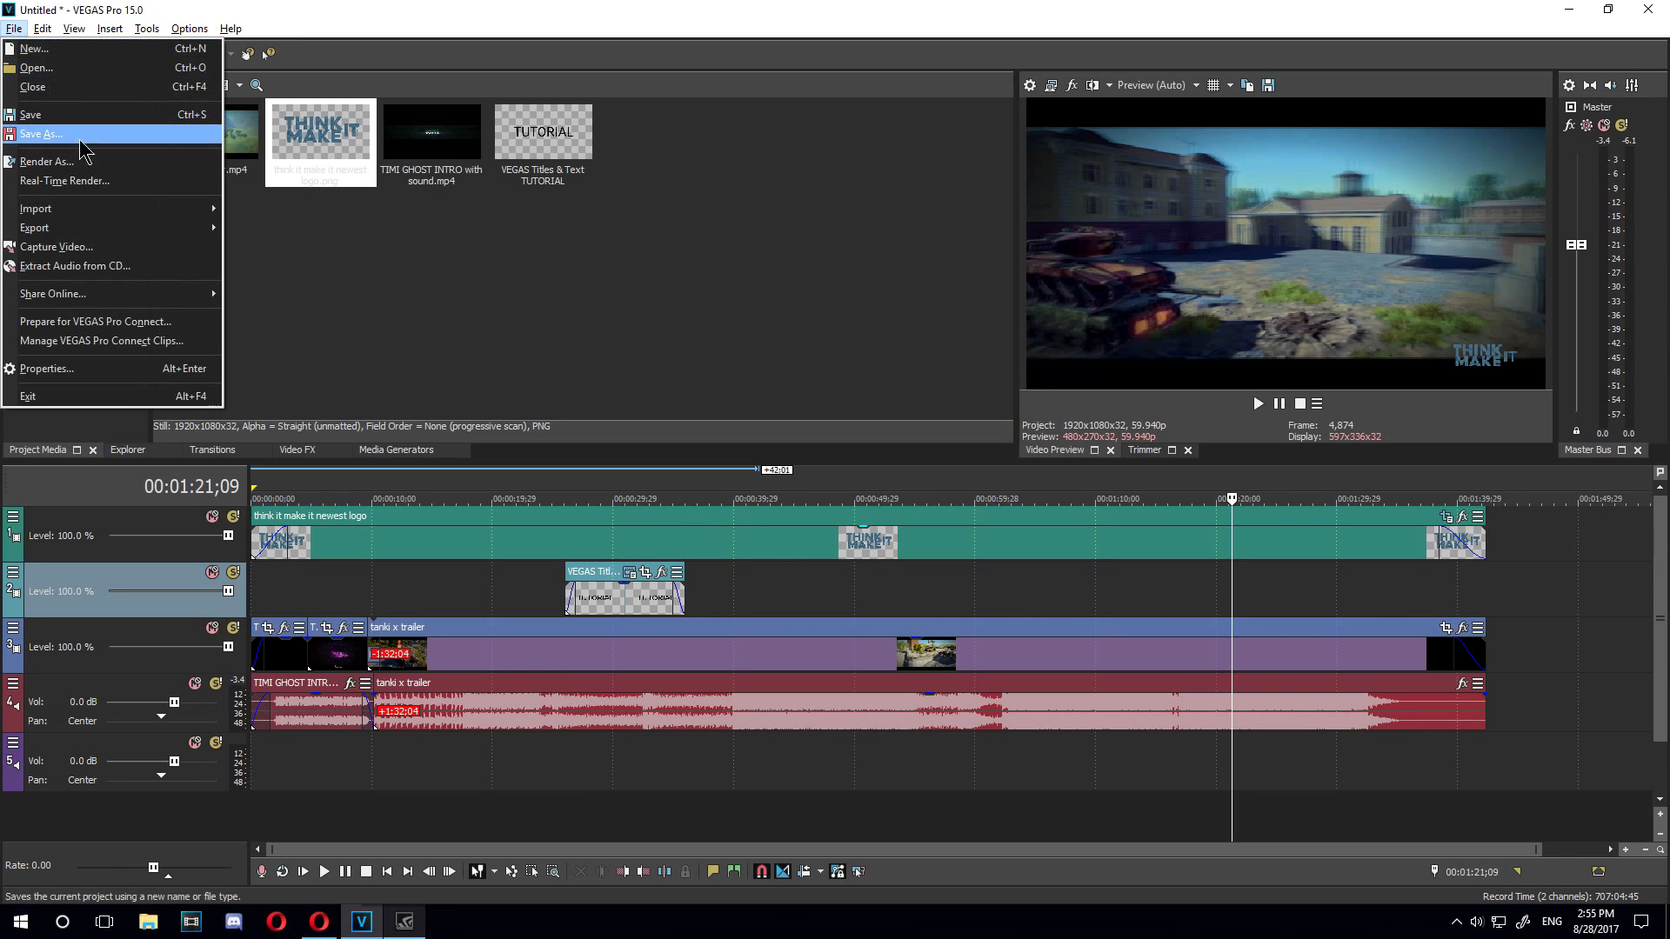
{"action": "left_click", "coordinate": [59, 137]}
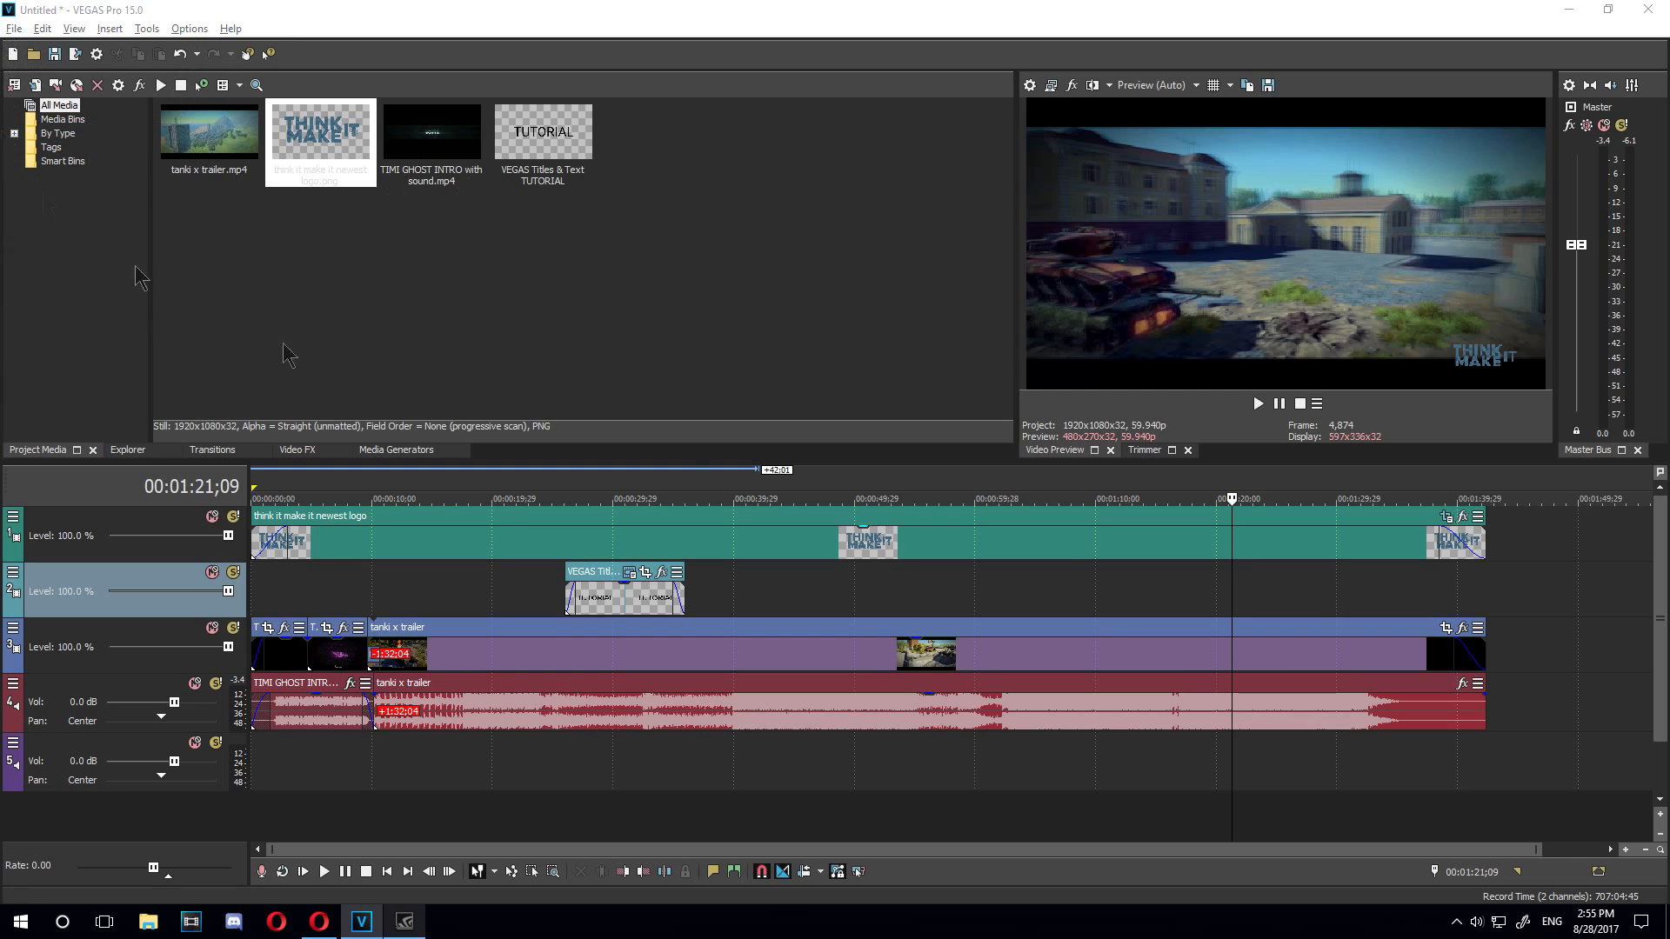
{"action": "left_click", "coordinate": [635, 300]}
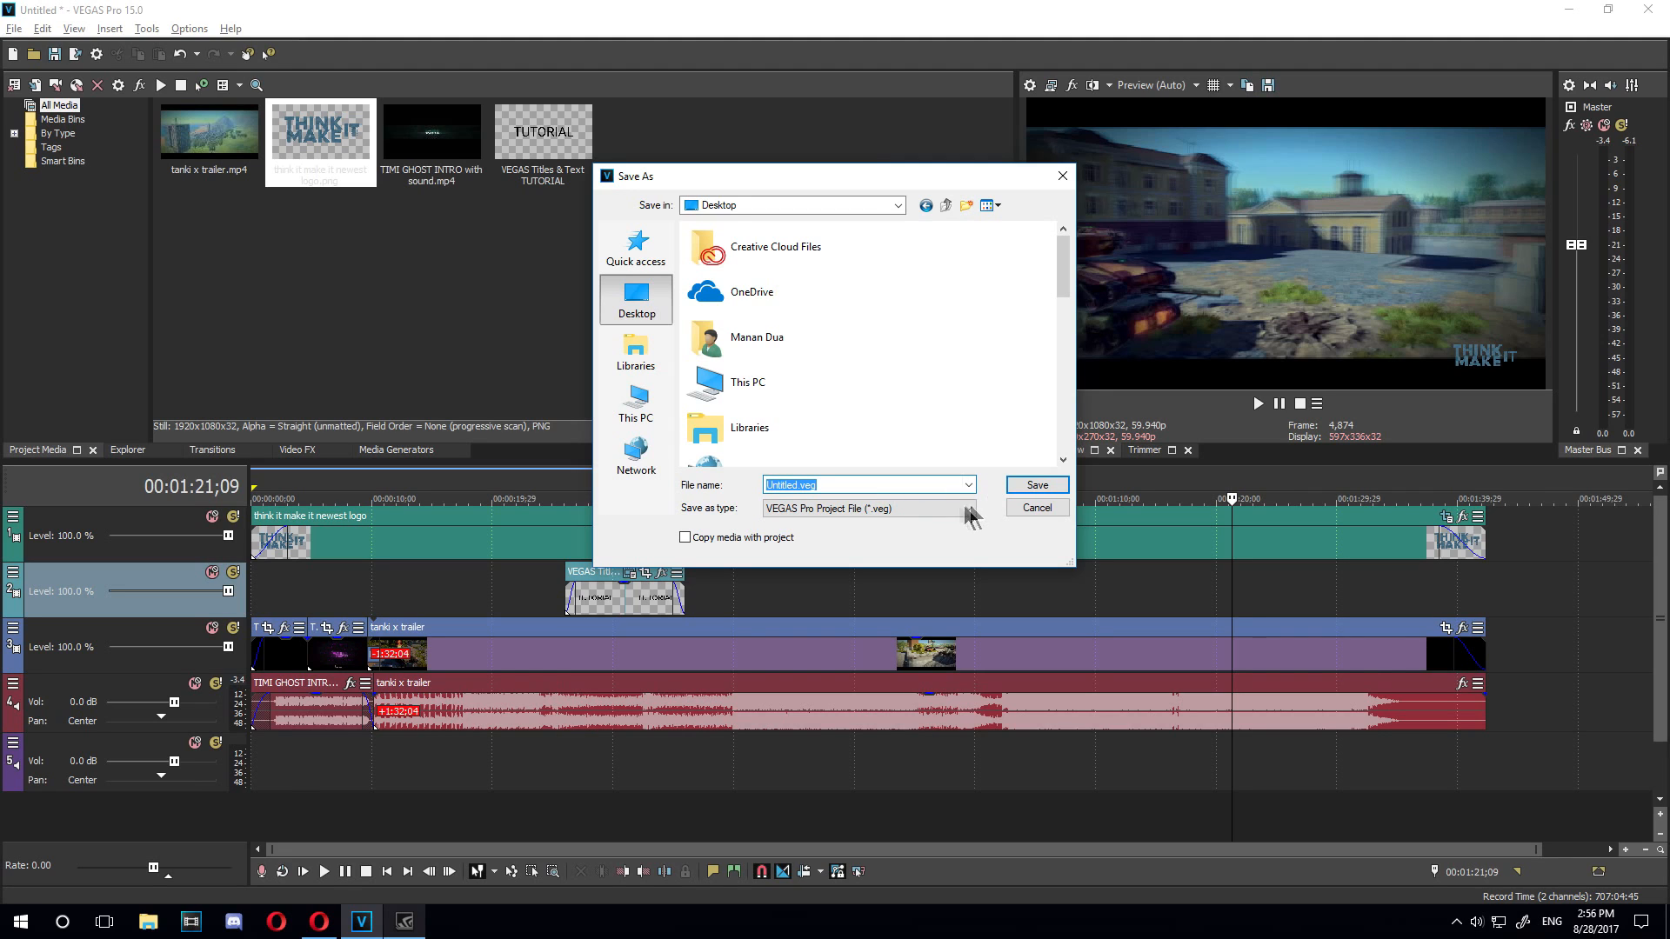
{"action": "left_click", "coordinate": [1037, 509]}
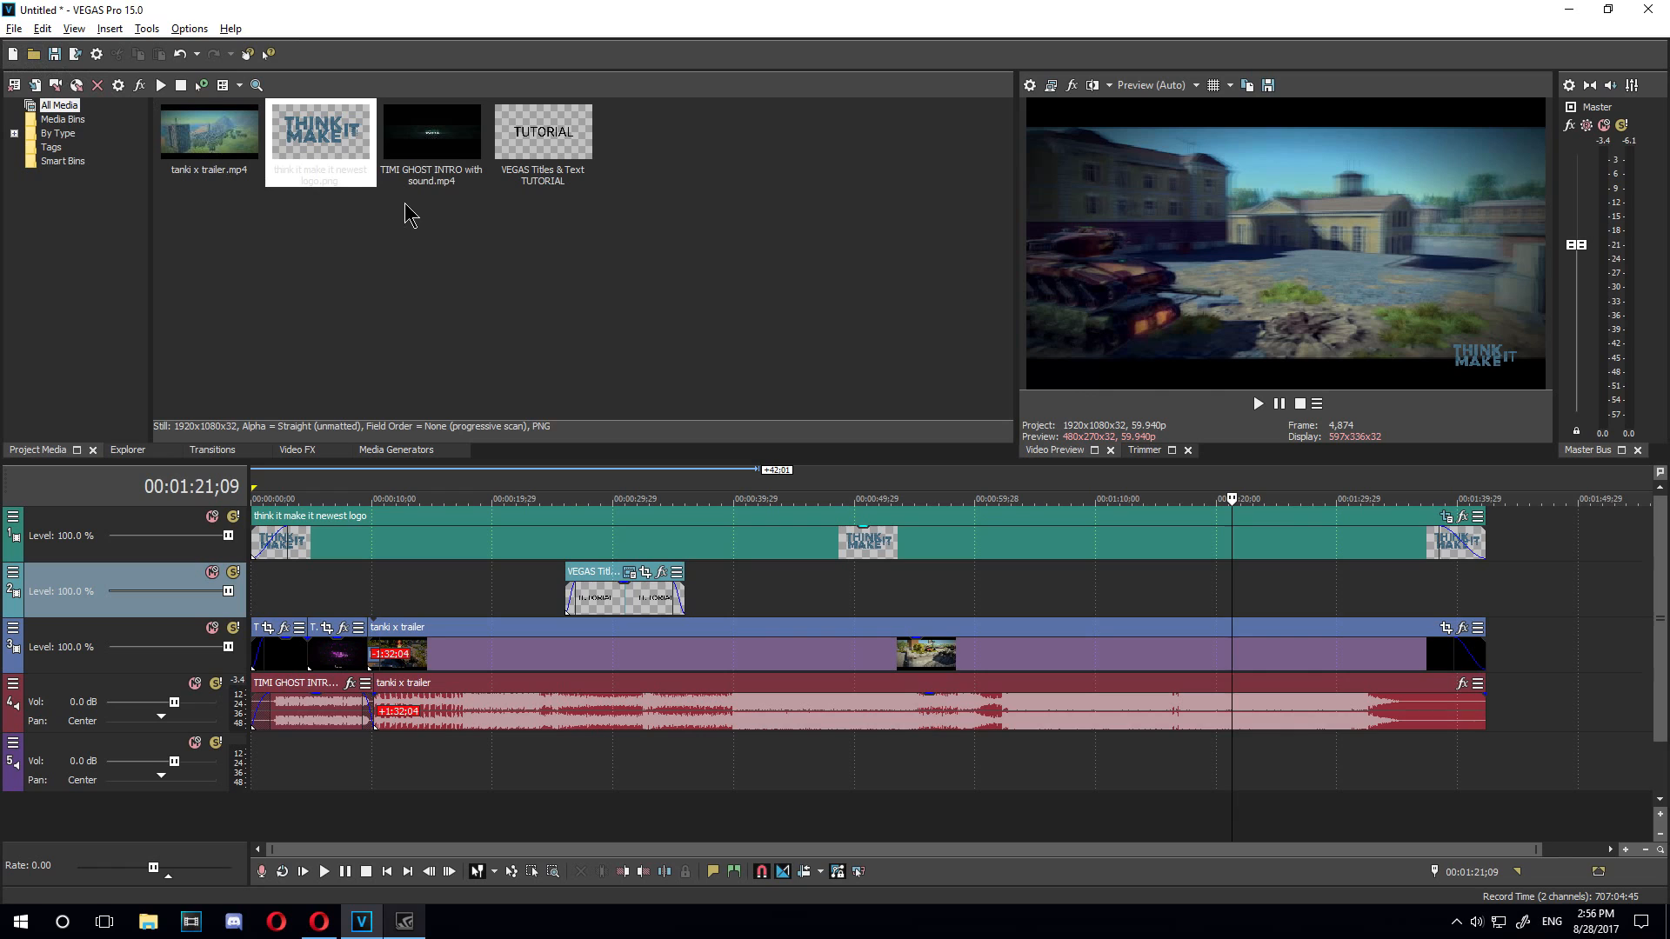
Open the Render As settings, enlarge their window to fit the whole format list, and check the render options
{"action": "left_click", "coordinate": [13, 30]}
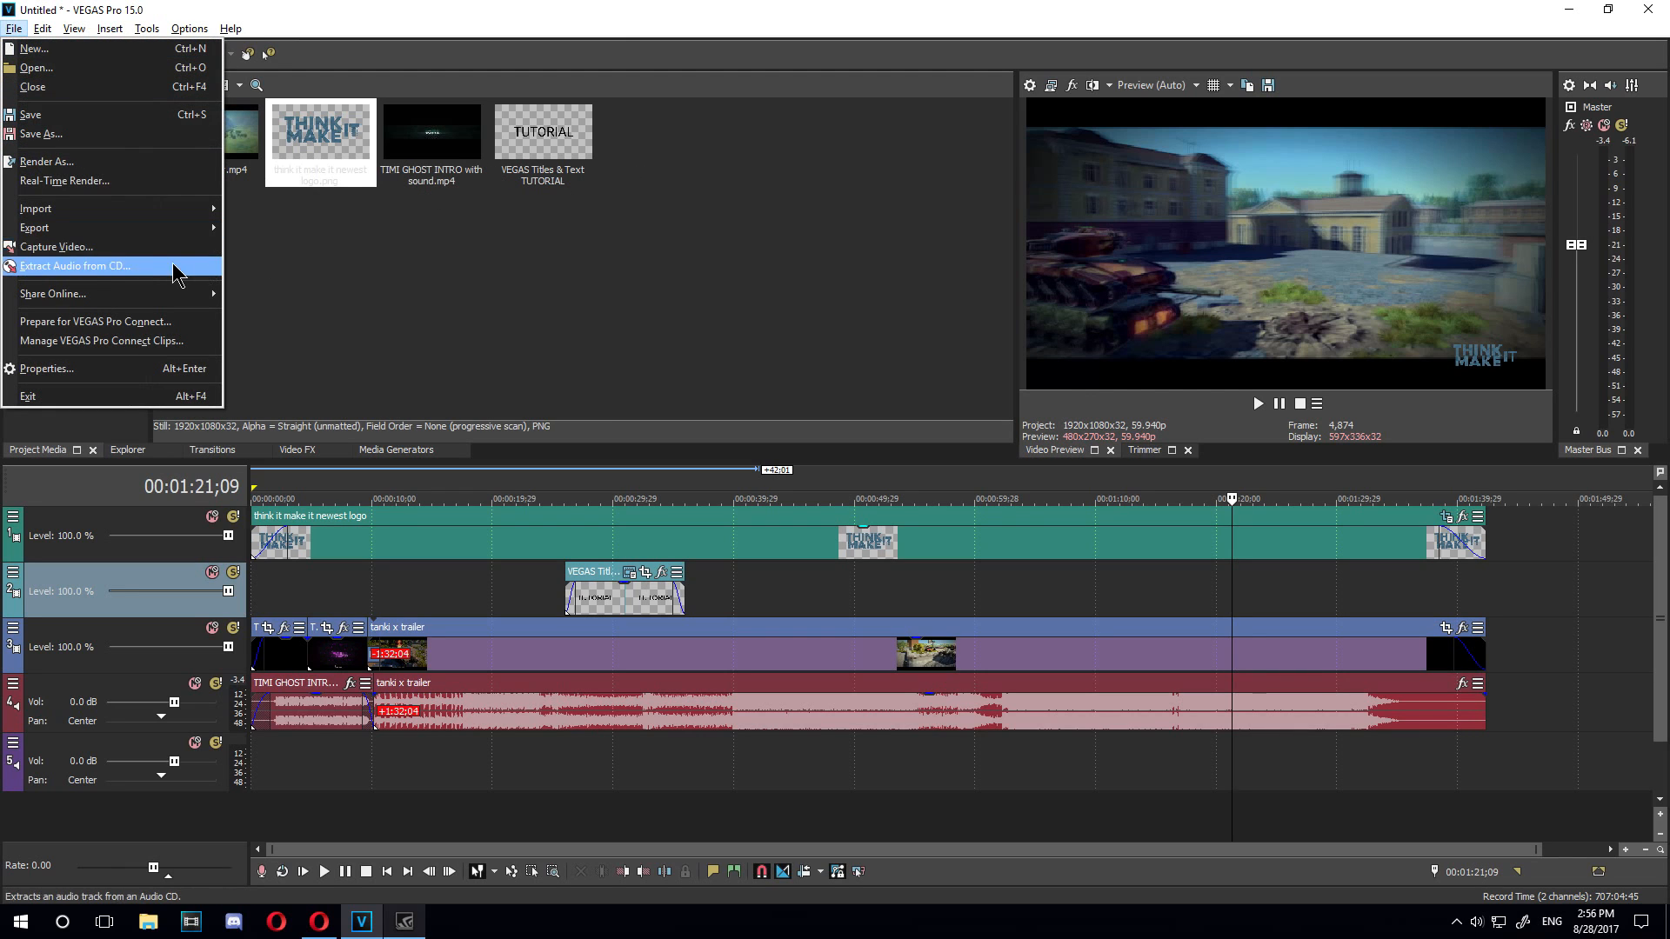
{"action": "left_click", "coordinate": [87, 163]}
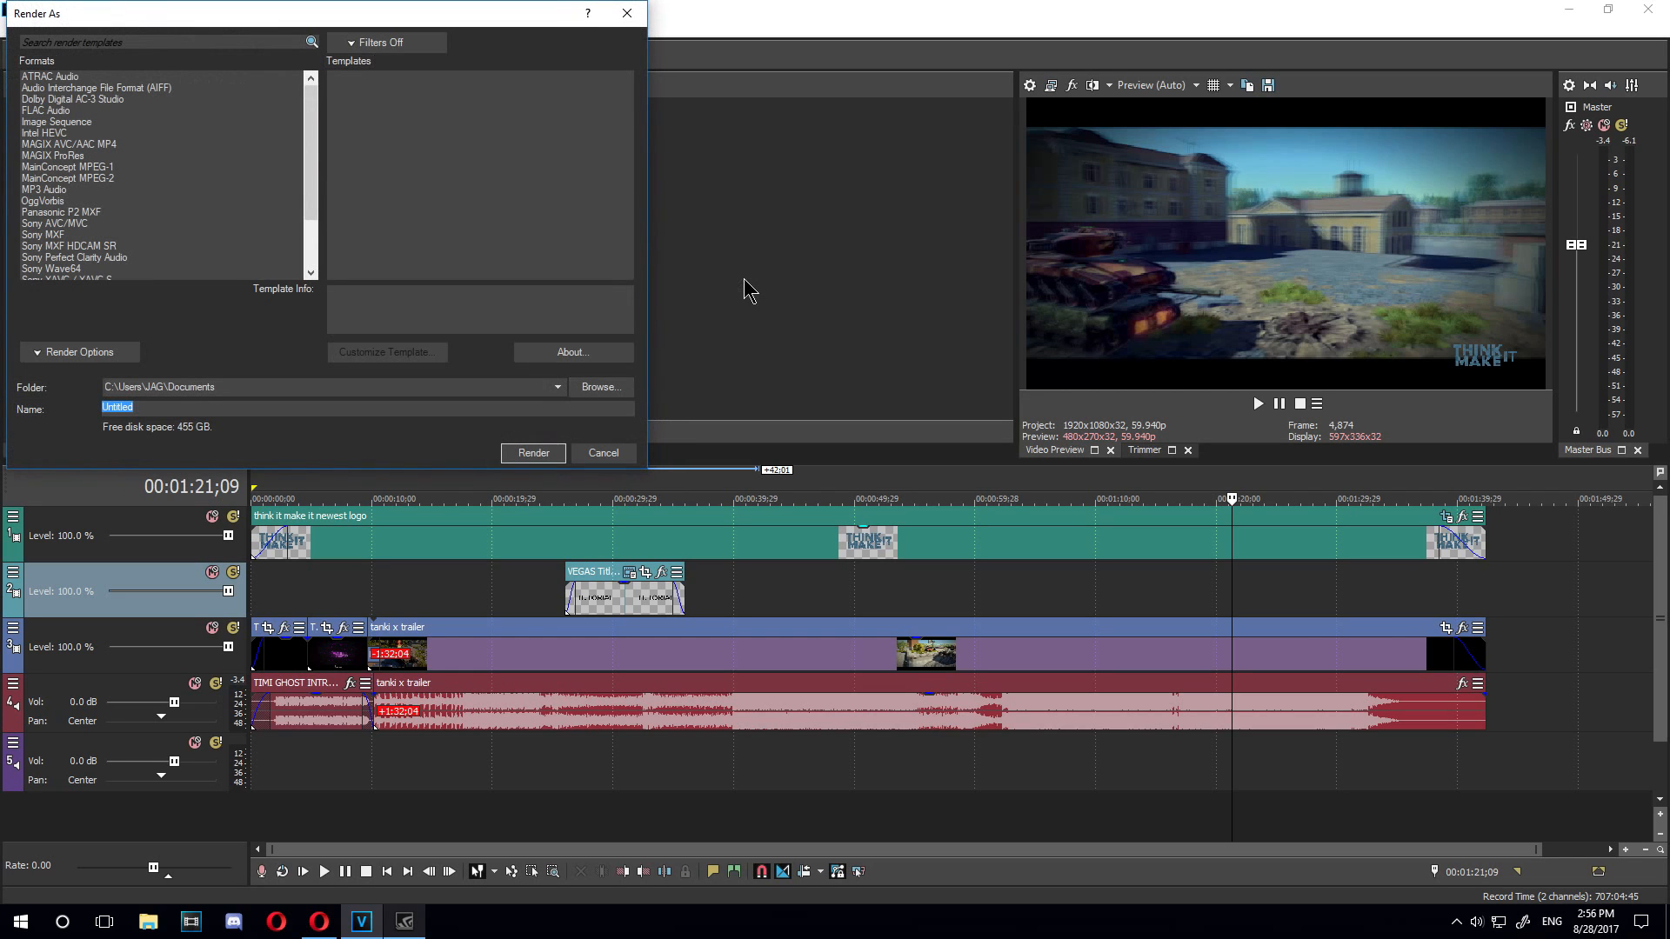
{"action": "left_click_drag", "start_coordinate": [442, 24], "coordinate": [502, 55]}
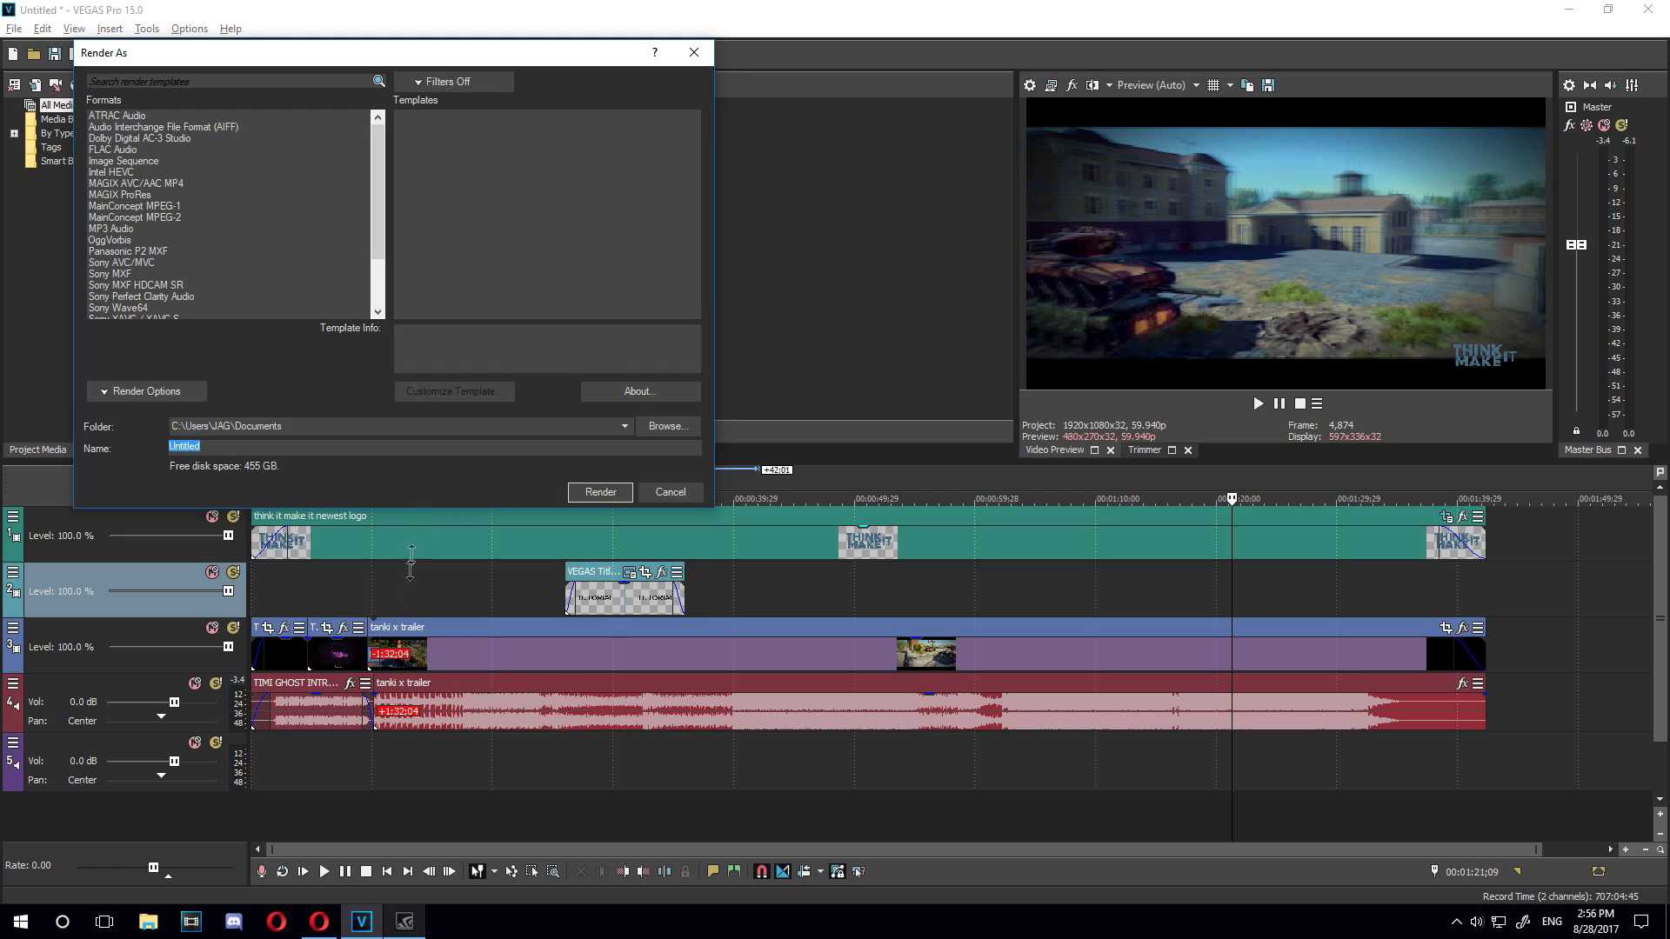
{"action": "left_click_drag", "start_coordinate": [415, 537], "coordinate": [415, 621]}
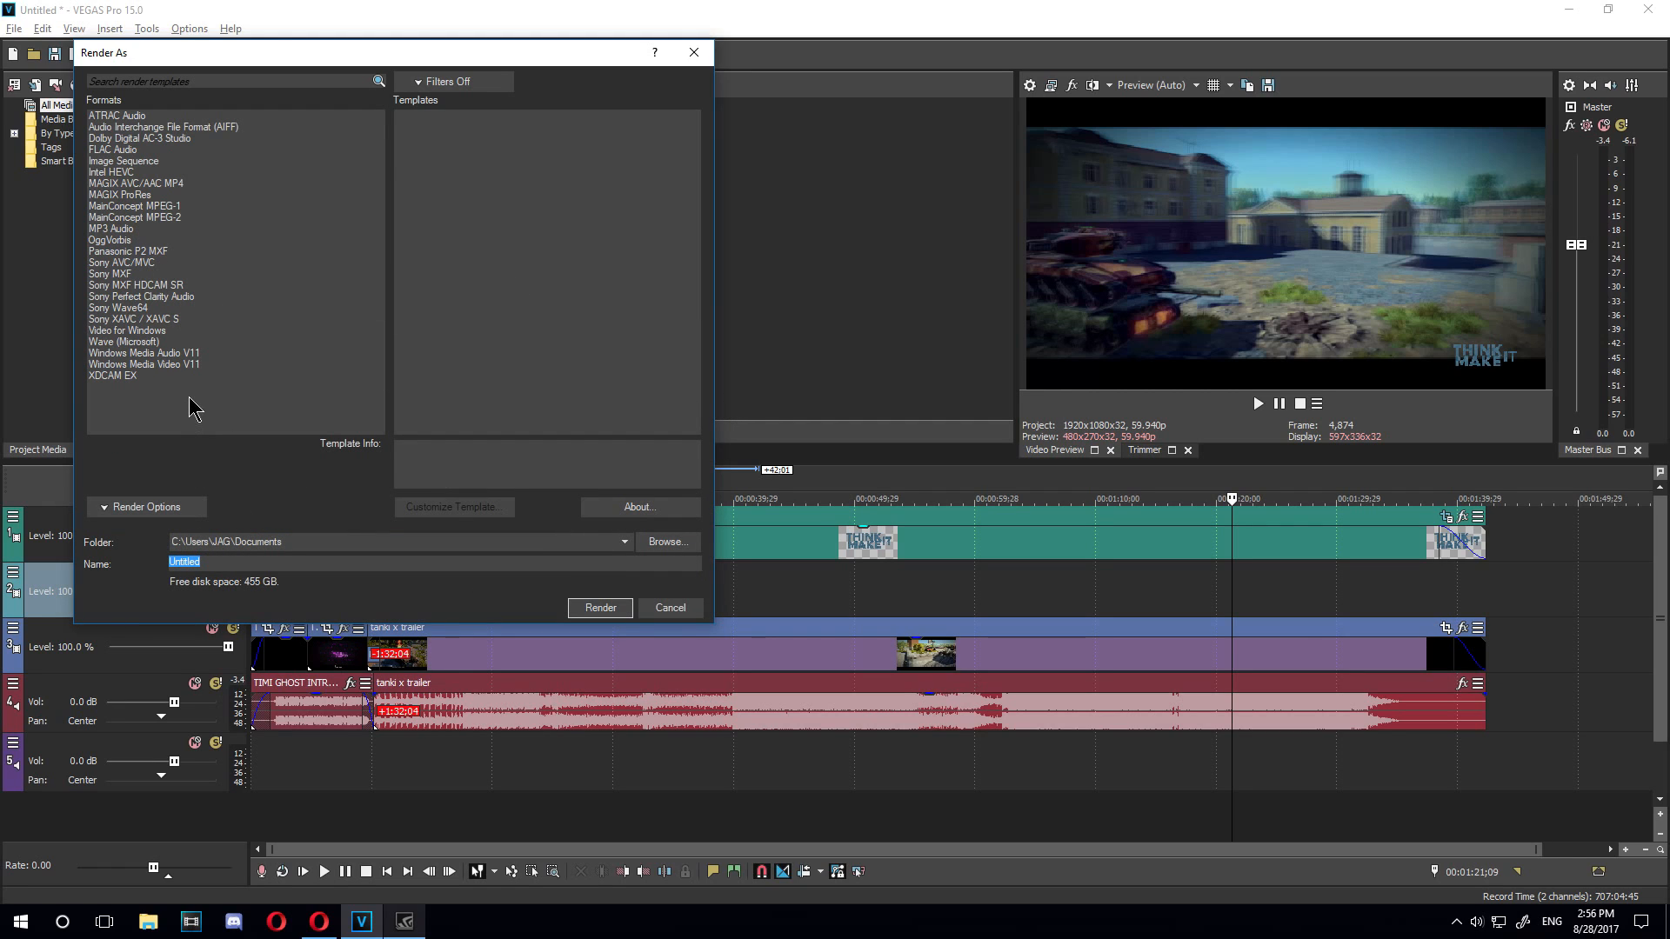
{"action": "left_click", "coordinate": [165, 507]}
{"action": "left_click", "coordinate": [165, 507]}
Choose the Sony AVC/MVC render format and its Internet 1920x1080-30p template
{"action": "left_click", "coordinate": [248, 340]}
{"action": "left_click", "coordinate": [231, 262]}
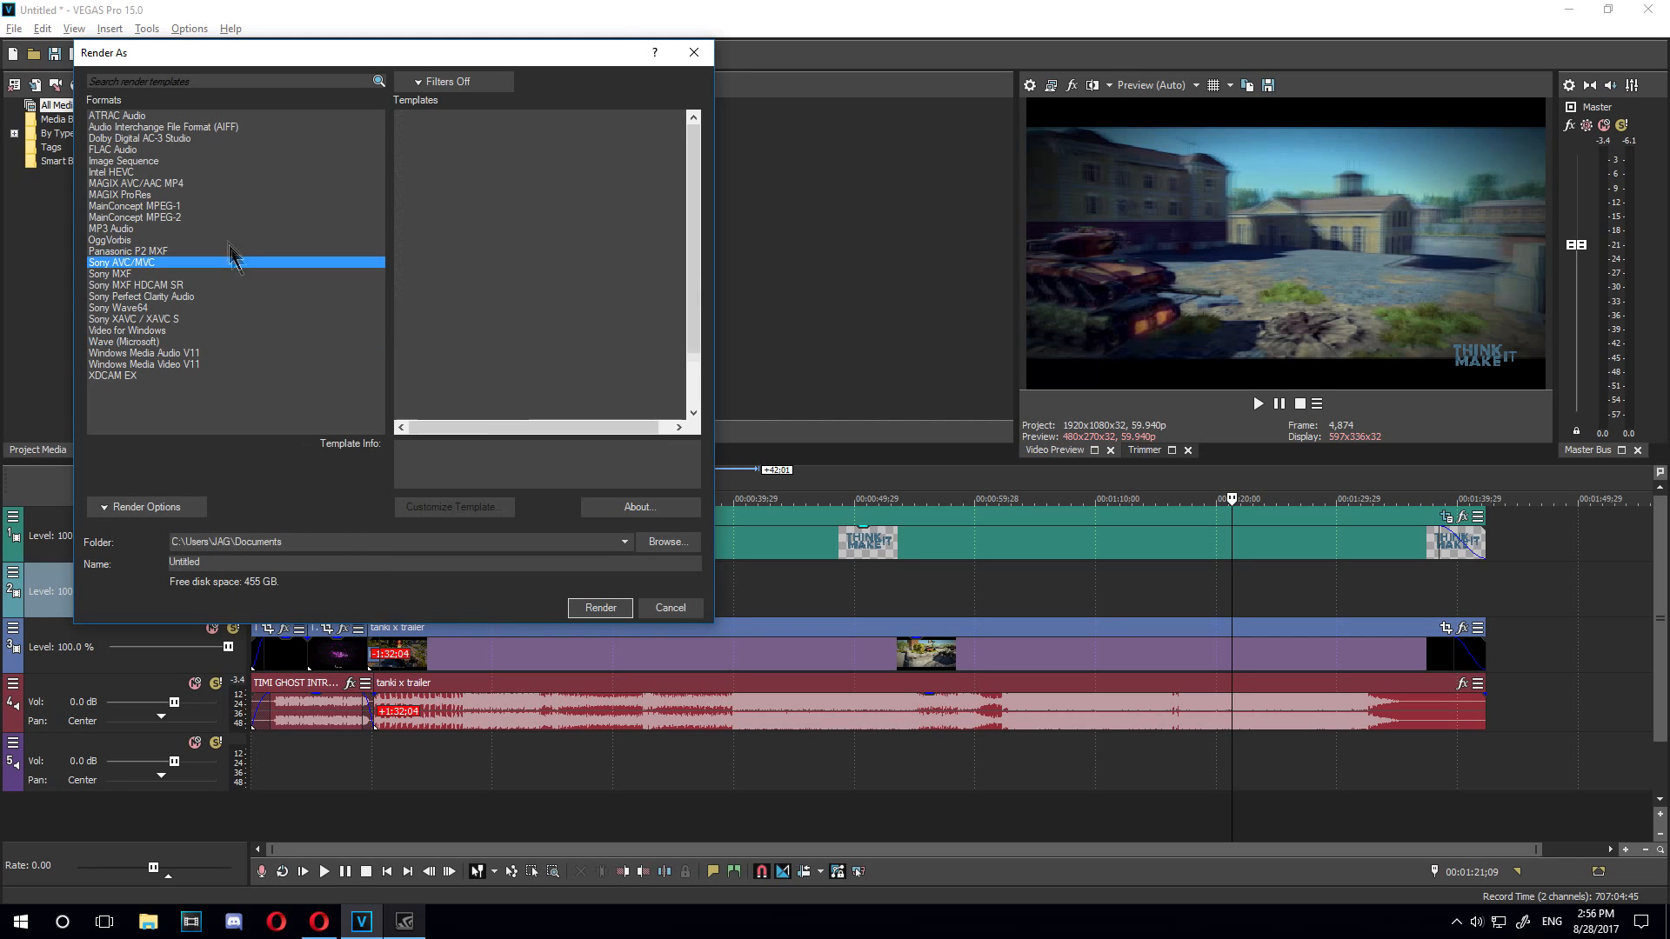
{"action": "left_click", "coordinate": [209, 273]}
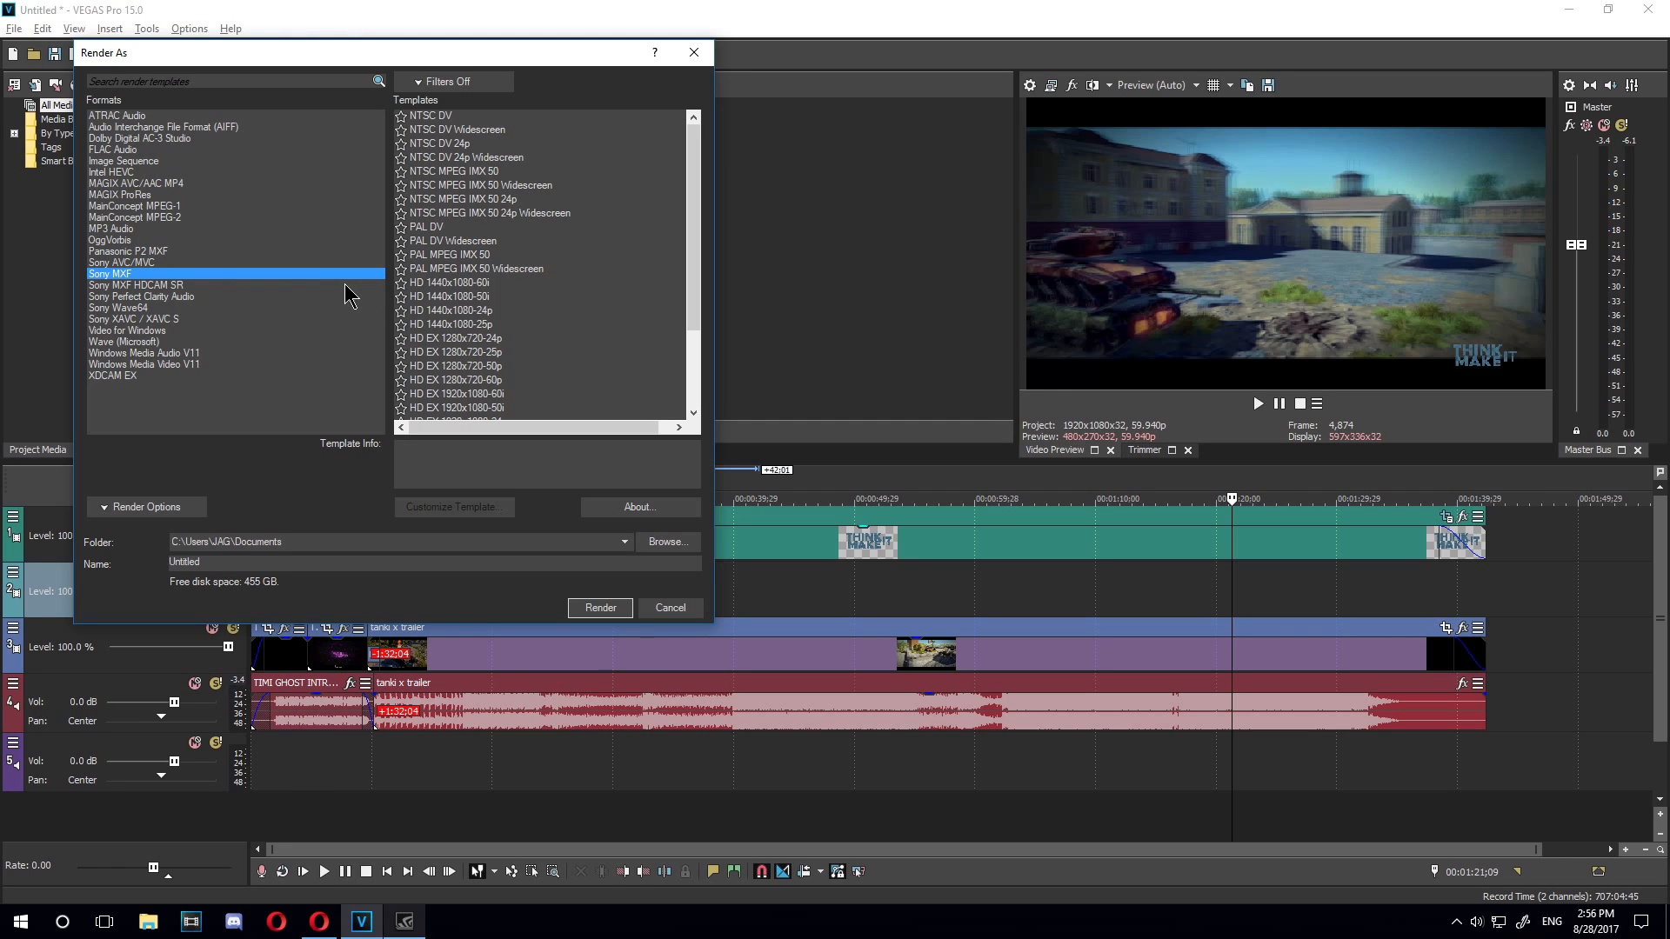
{"action": "left_click", "coordinate": [170, 319]}
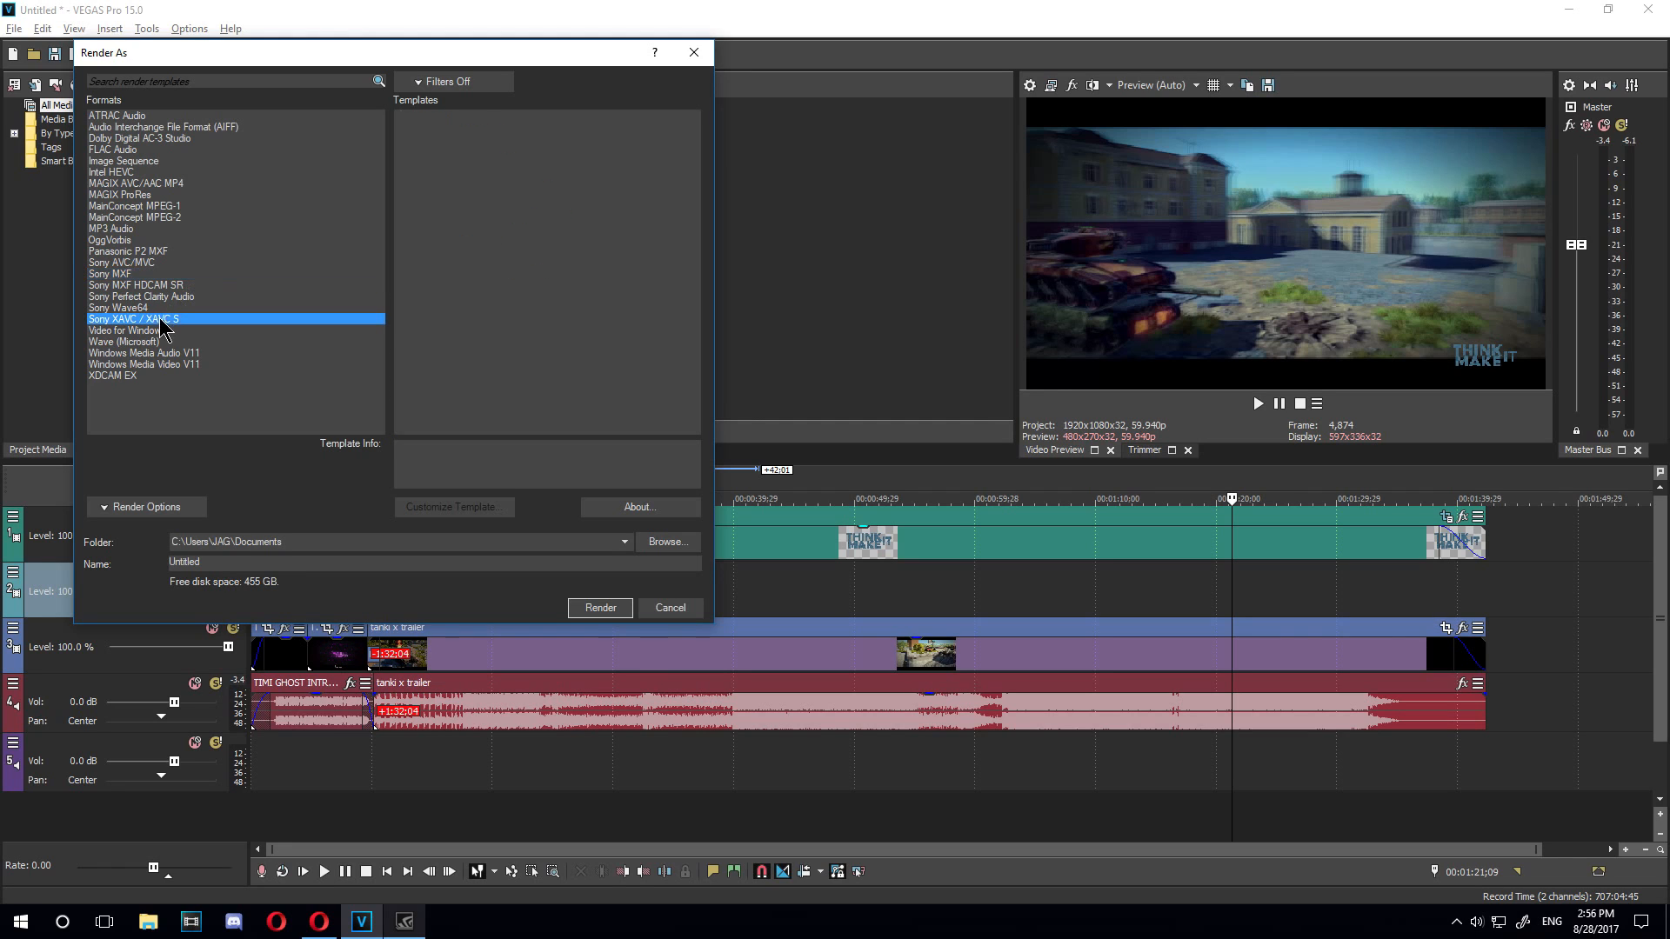
{"action": "left_click", "coordinate": [184, 259]}
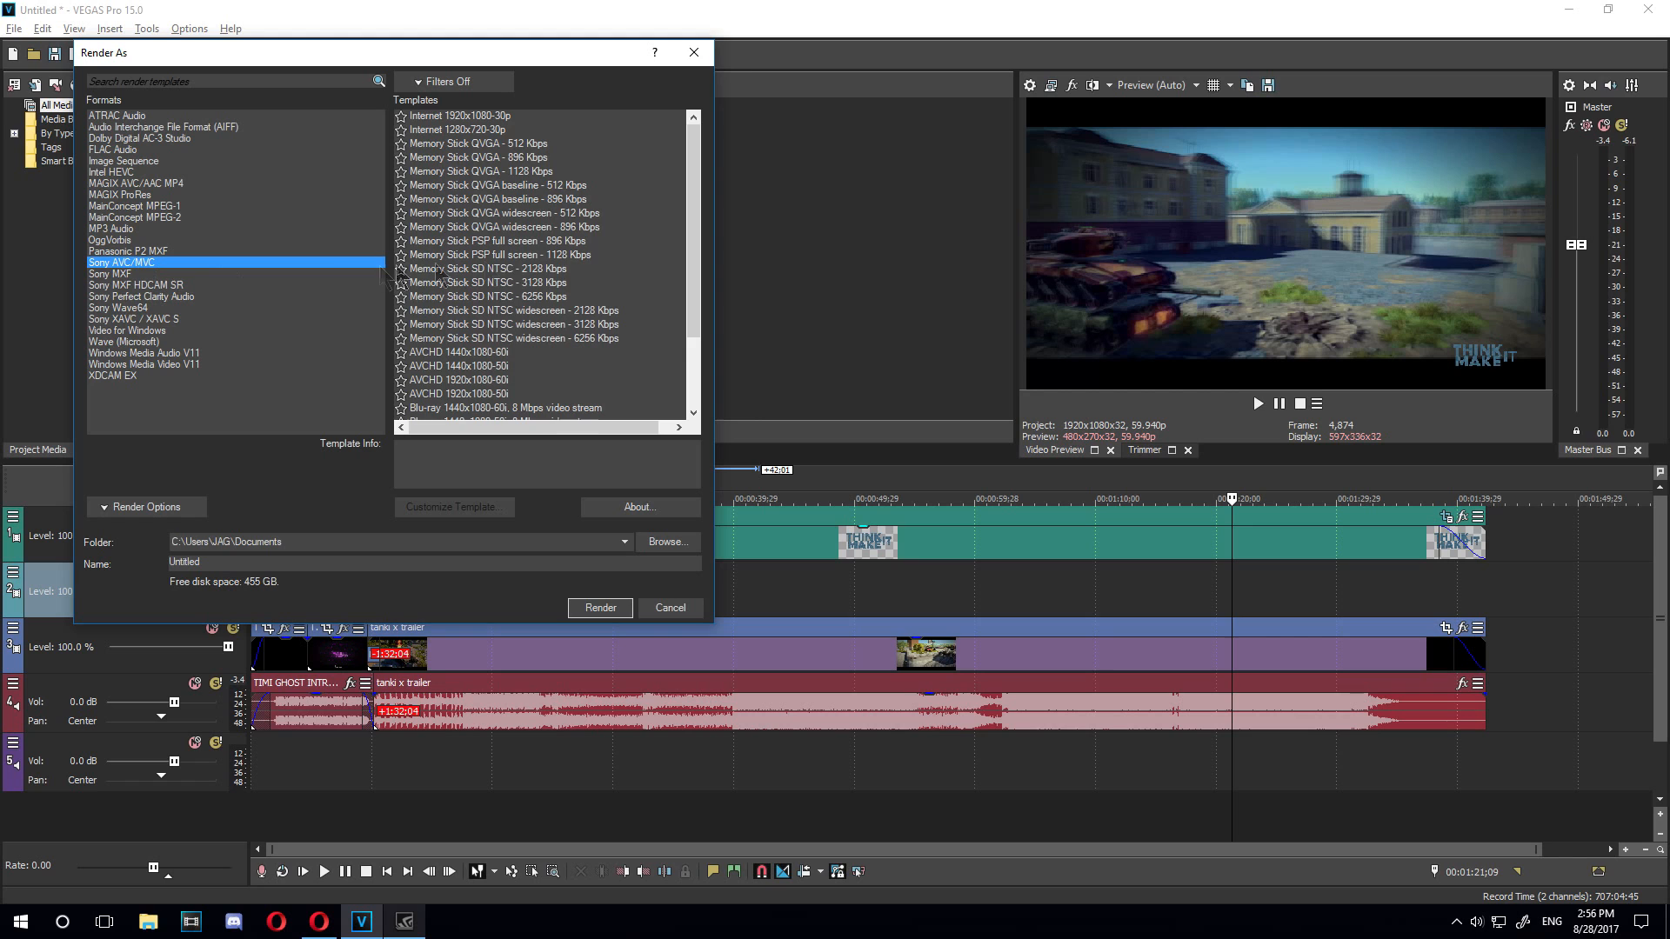
{"action": "scroll", "coordinate": [606, 252], "scroll_direction": "down", "scroll_amount": 5}
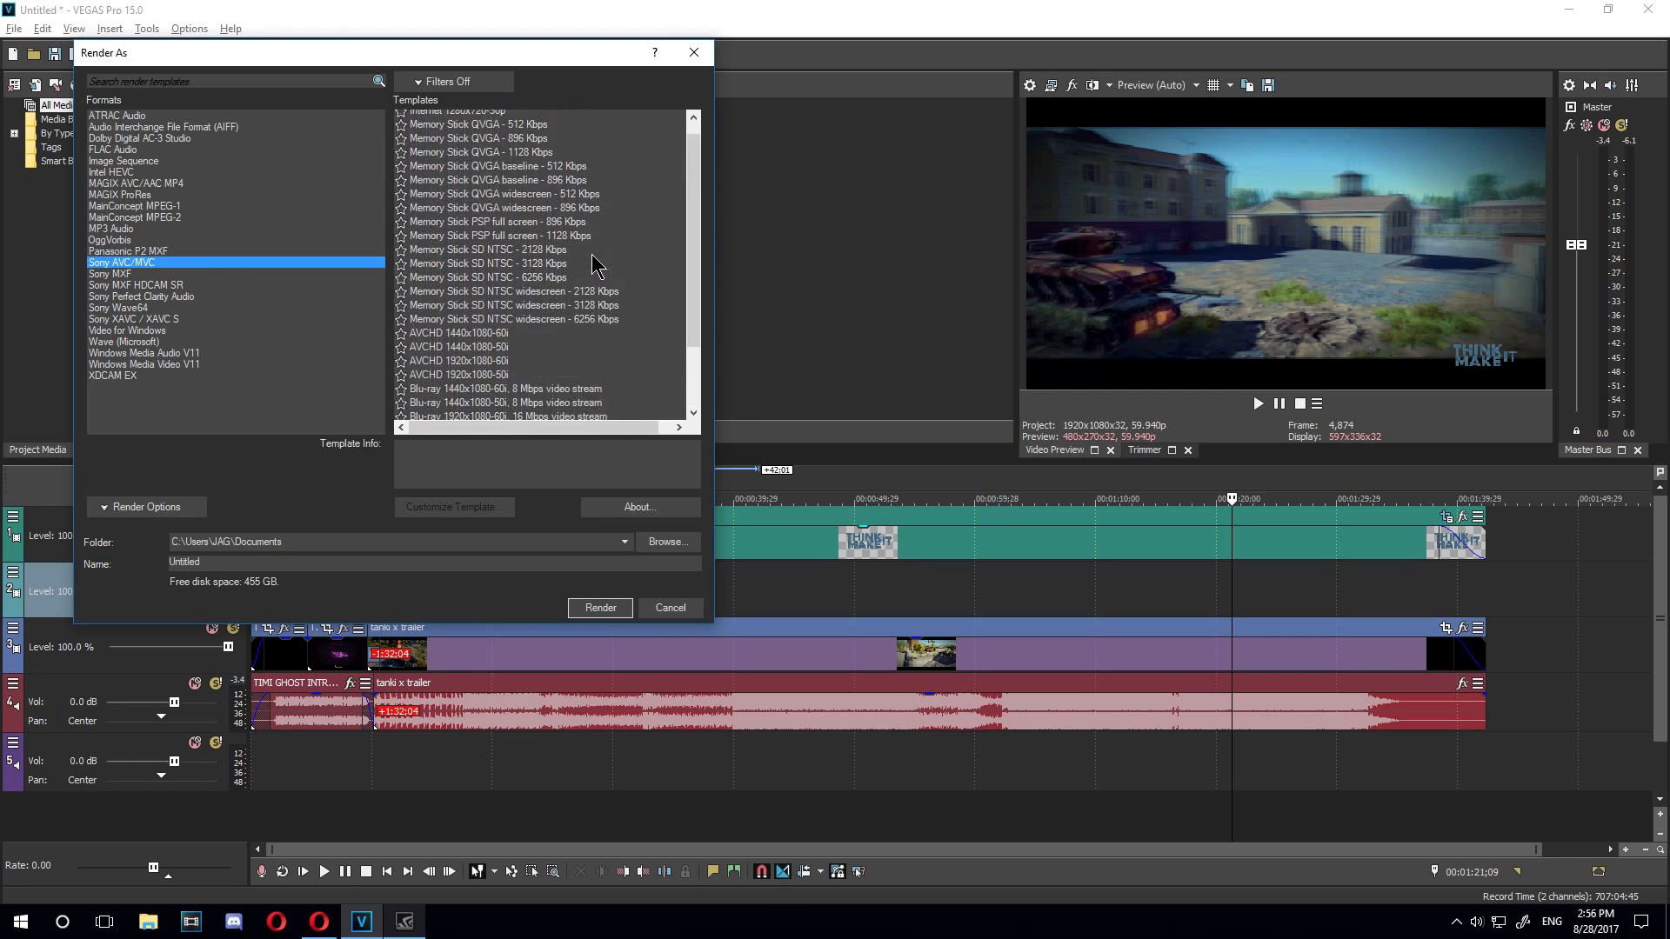
{"action": "scroll", "coordinate": [585, 263], "scroll_direction": "down", "scroll_amount": 2}
{"action": "scroll", "coordinate": [584, 265], "scroll_direction": "up", "scroll_amount": 3}
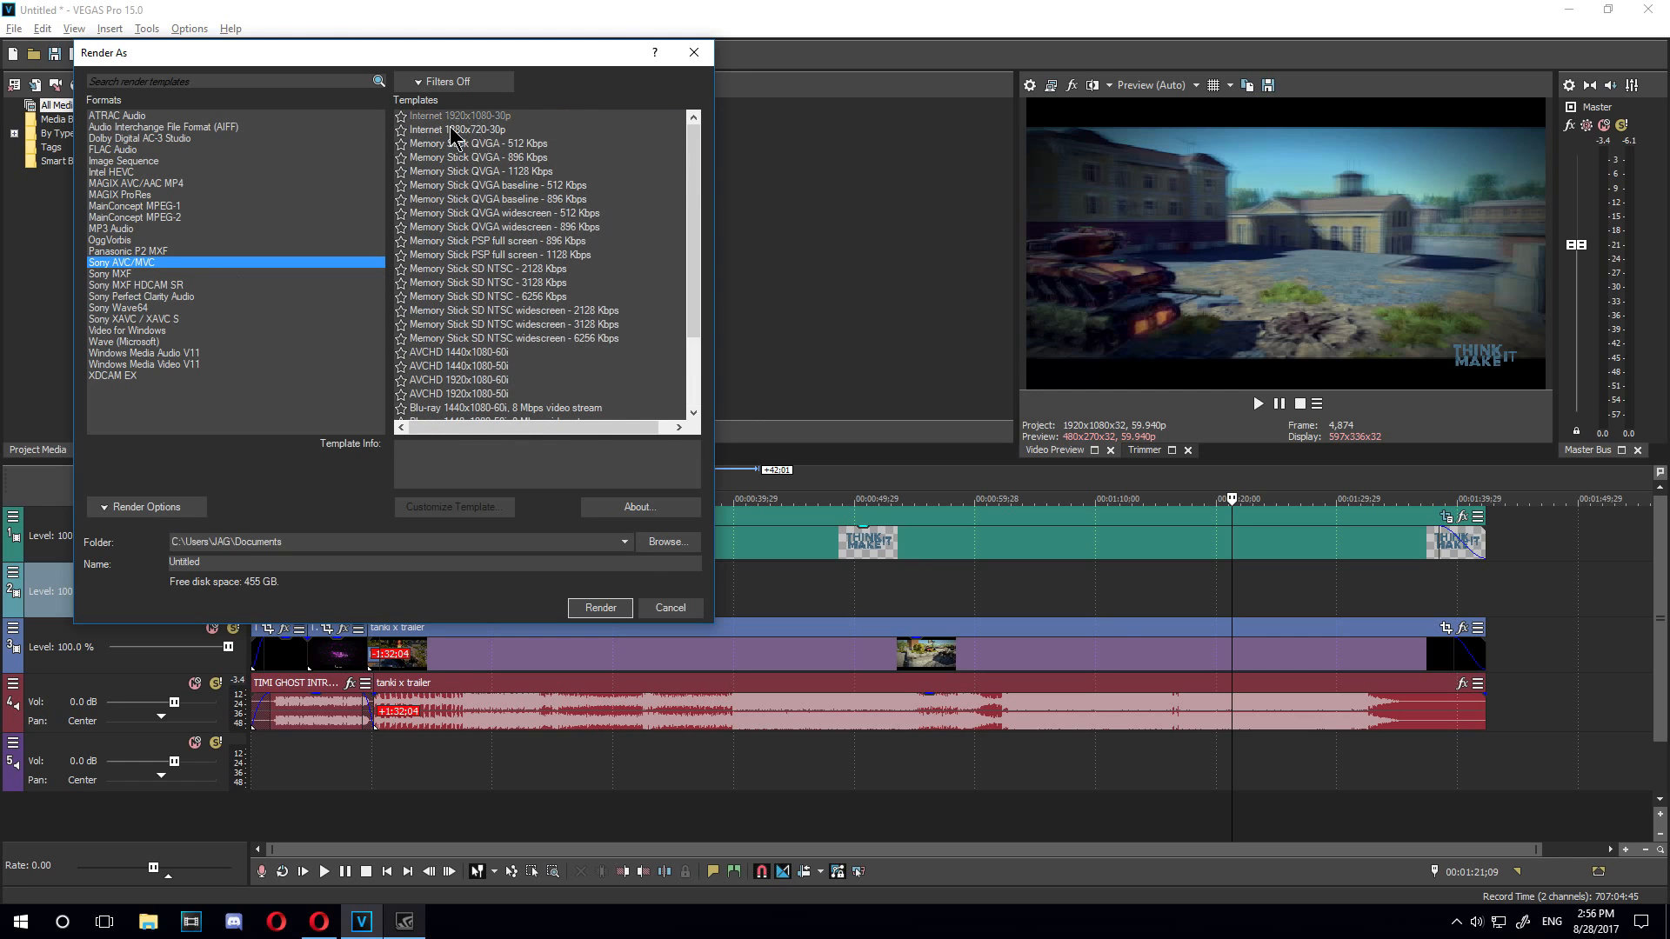
{"action": "left_click", "coordinate": [454, 130]}
{"action": "left_click", "coordinate": [493, 120]}
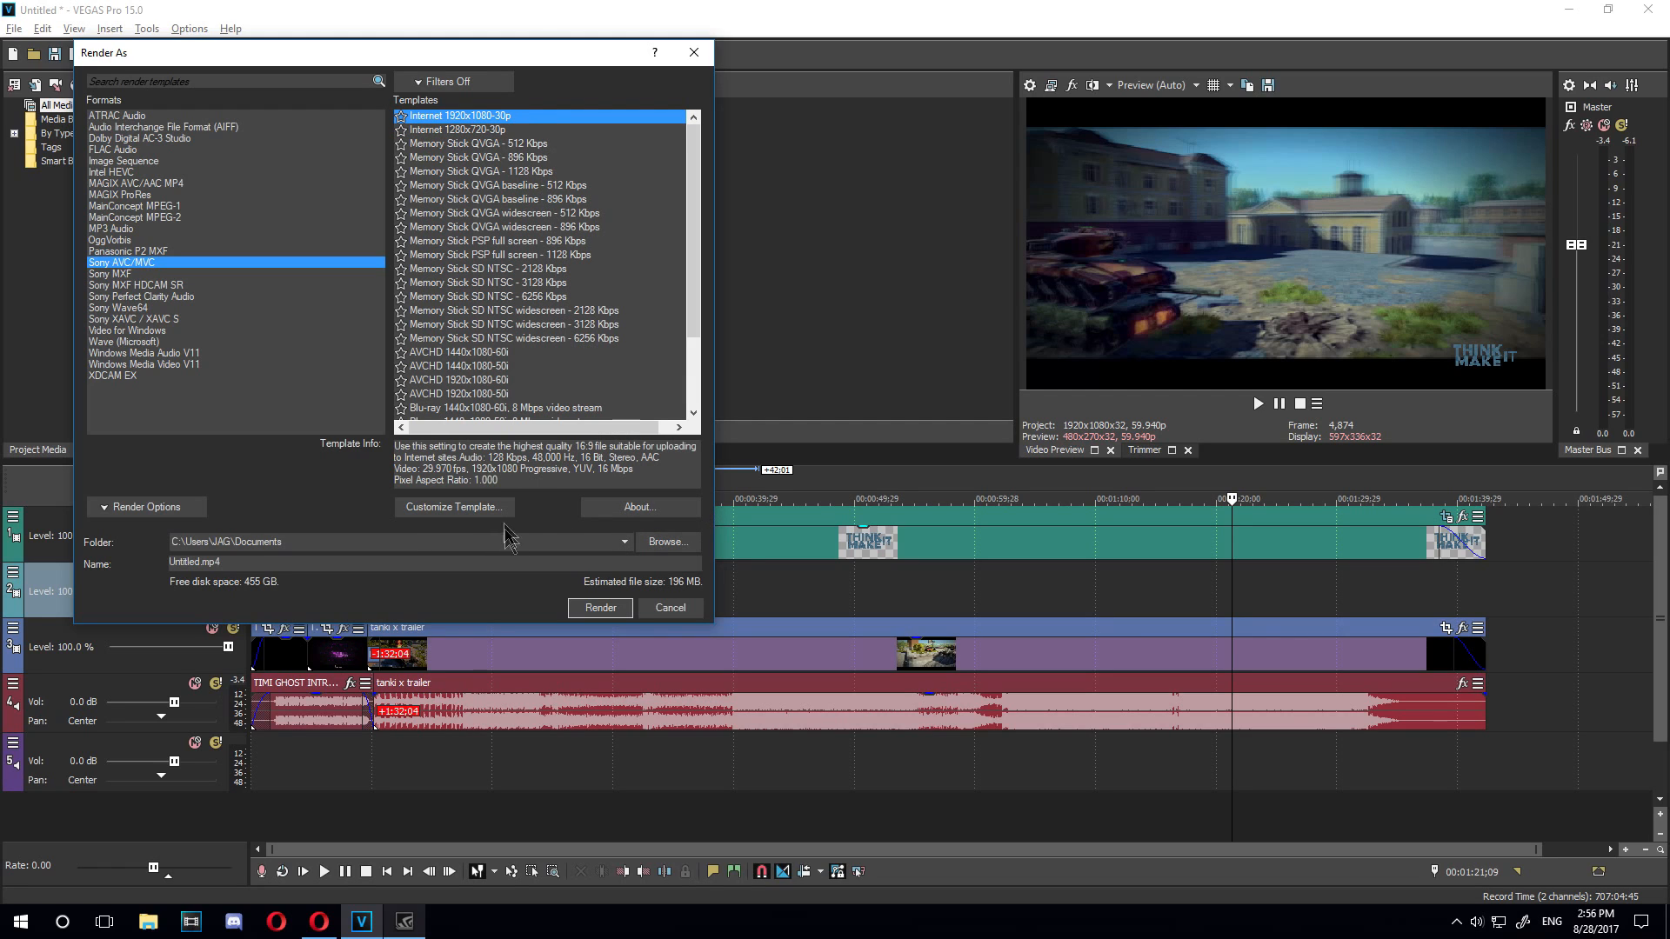
Customize the template with a frame rate of 59.940 fps, and close the render settings without rendering
{"action": "left_click", "coordinate": [461, 507]}
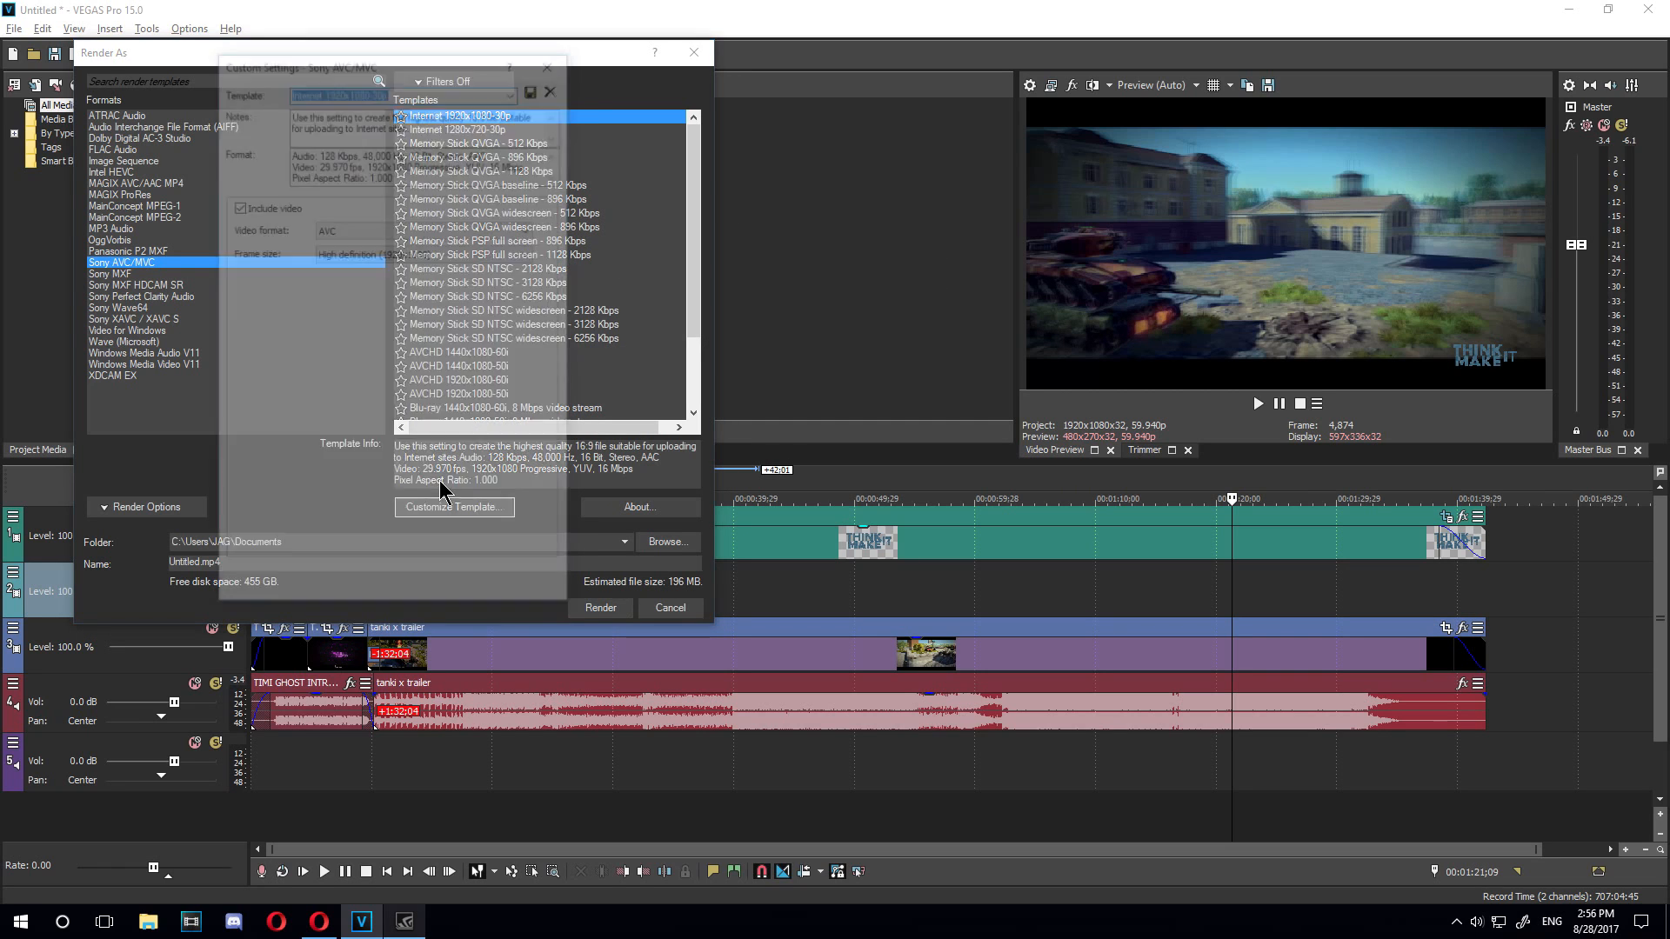
{"action": "left_click", "coordinate": [477, 368]}
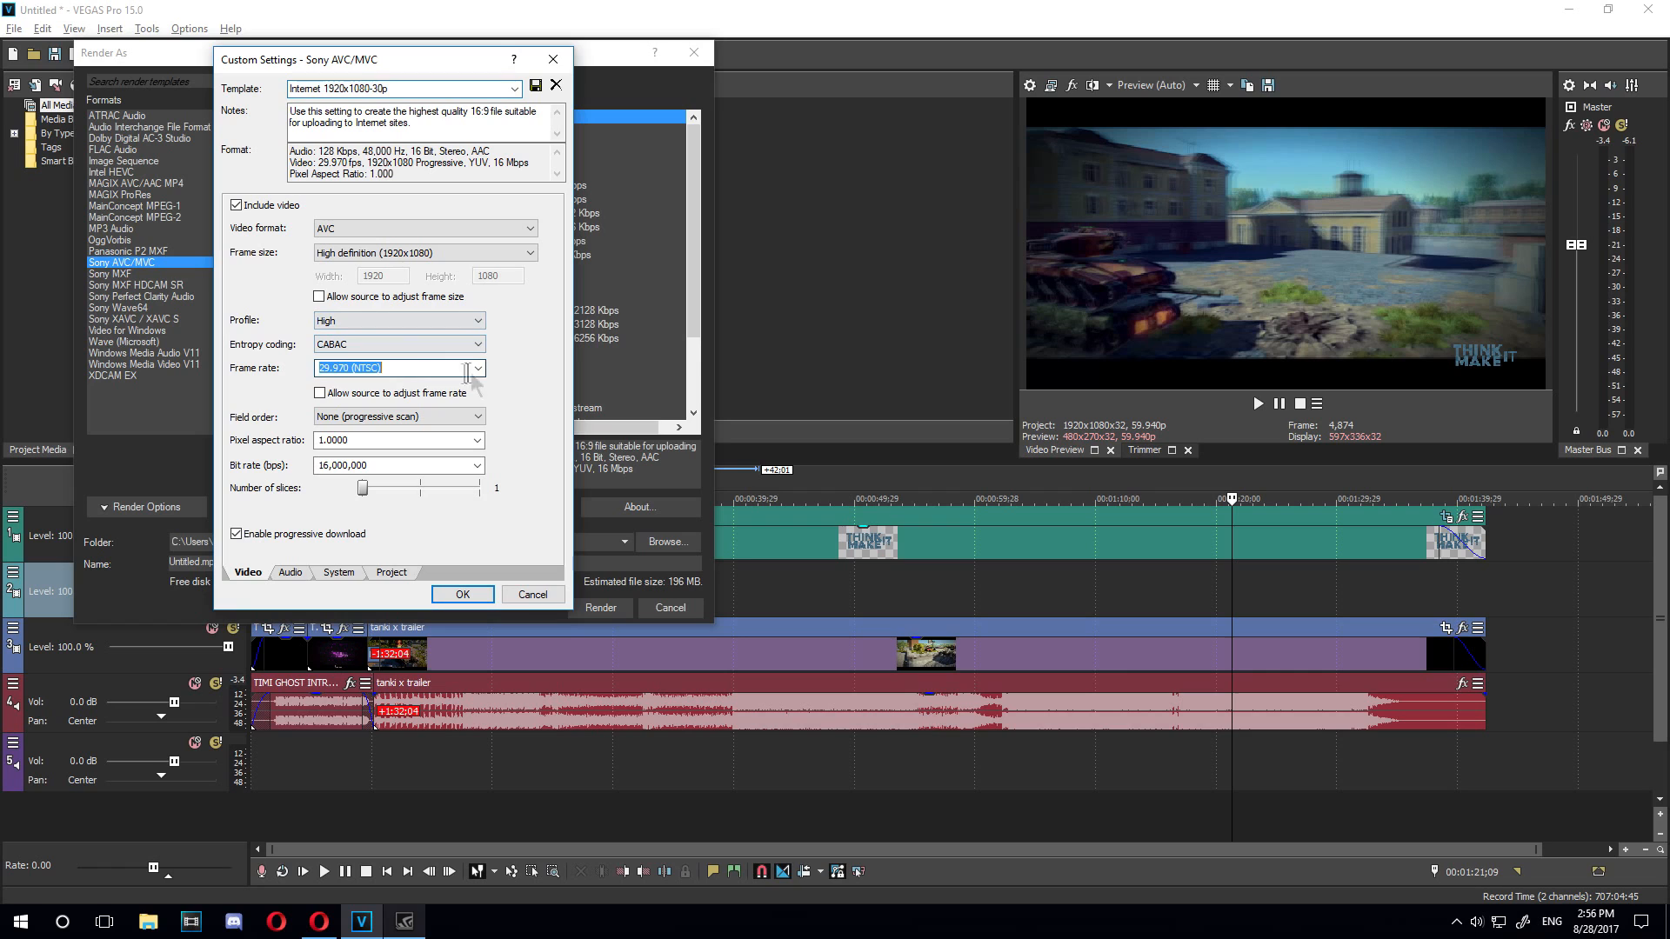
{"action": "key", "text": "Down"}
{"action": "key", "text": "Down"}
{"action": "key", "text": "Return"}
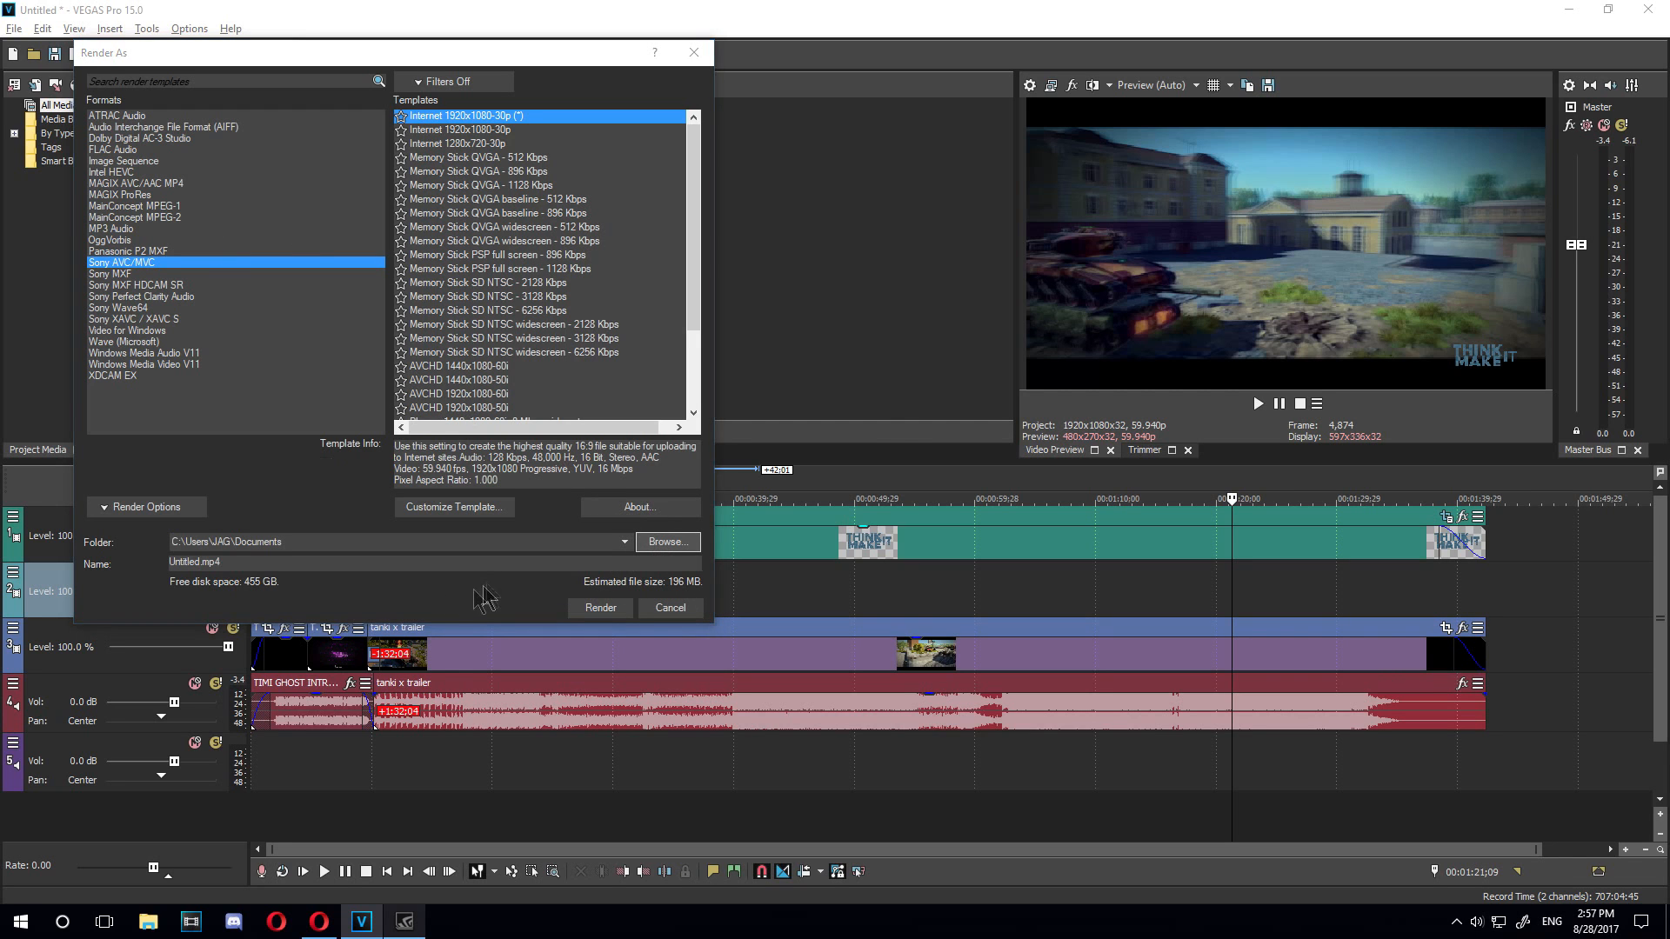
{"action": "left_click", "coordinate": [858, 511]}
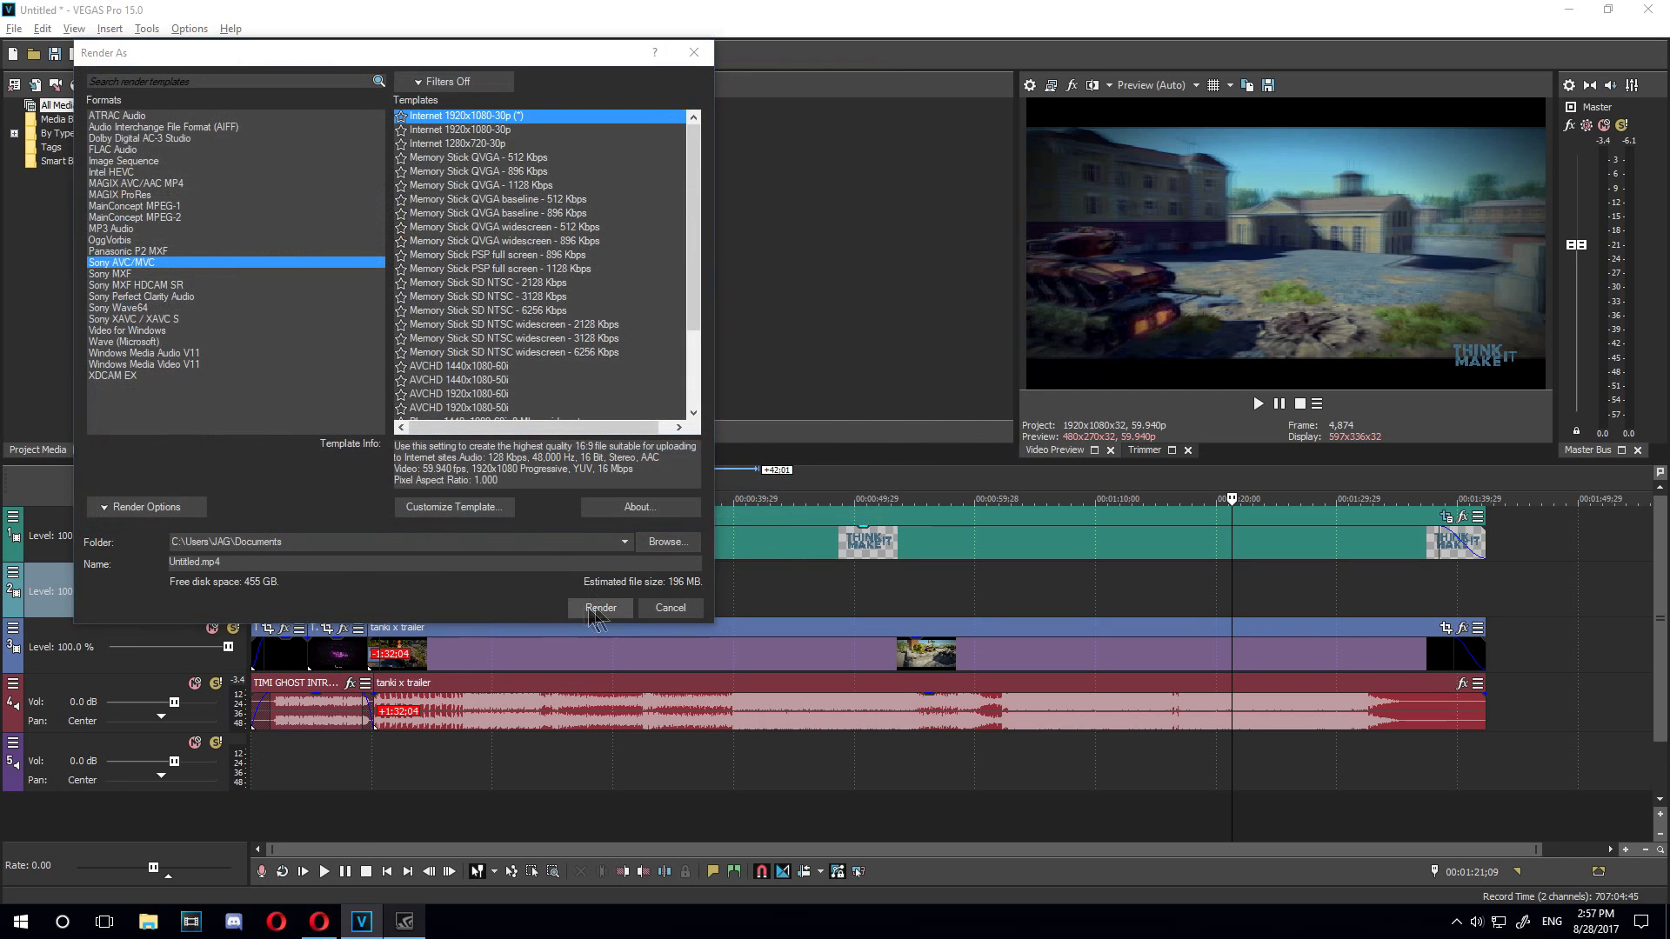
{"action": "left_click", "coordinate": [670, 608]}
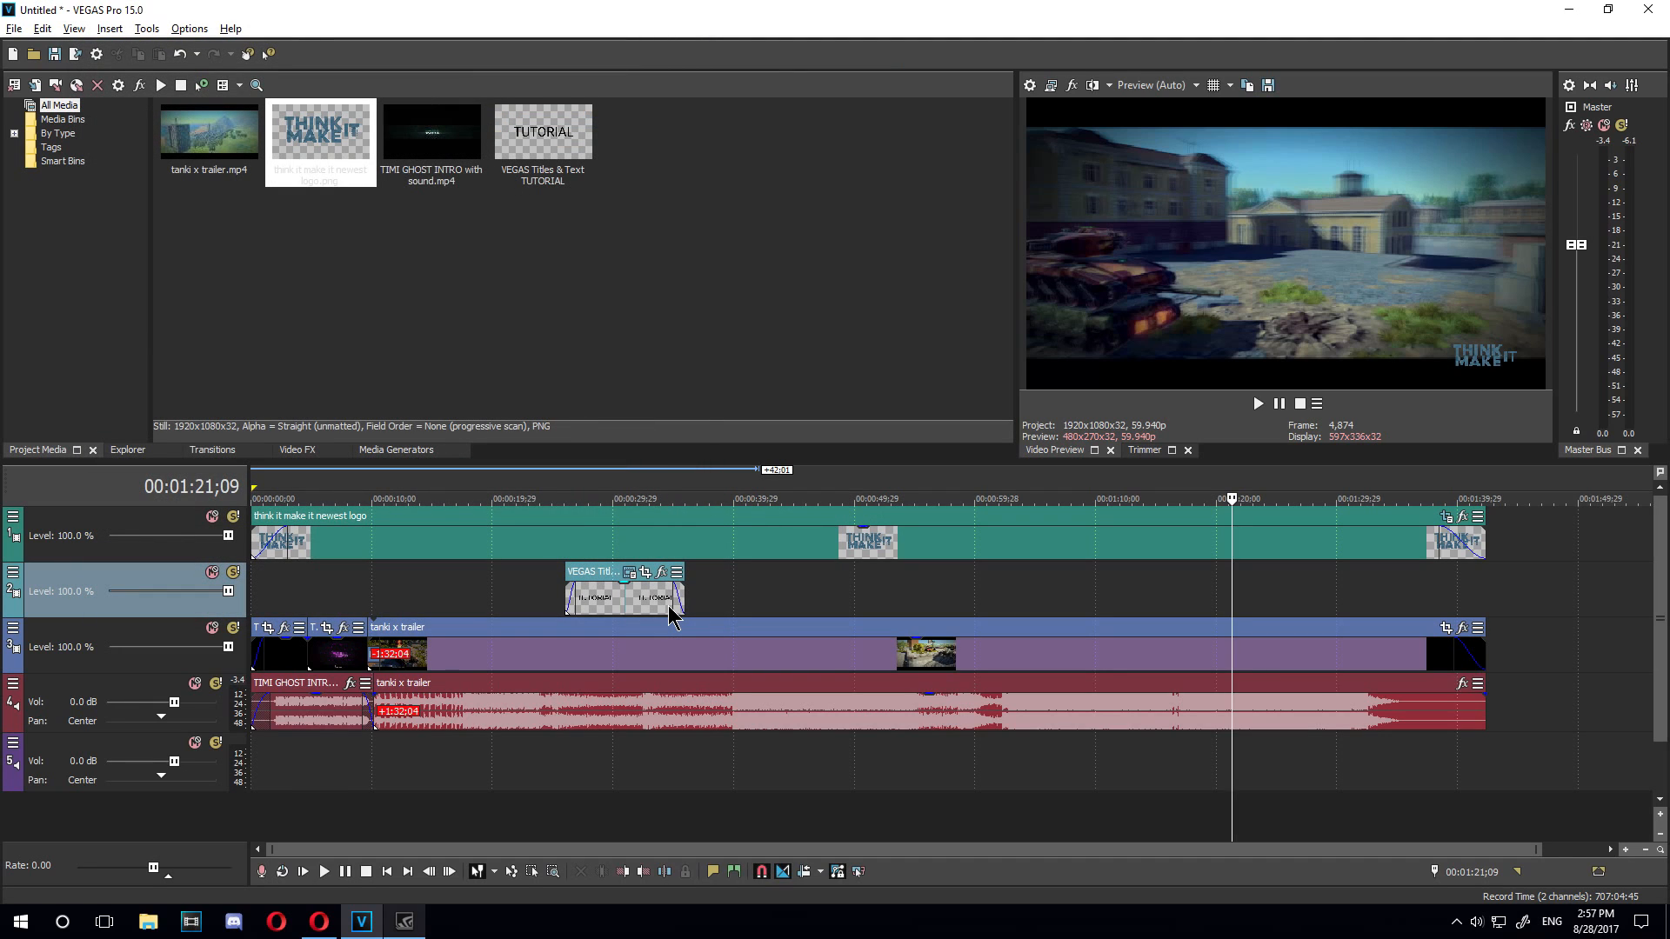